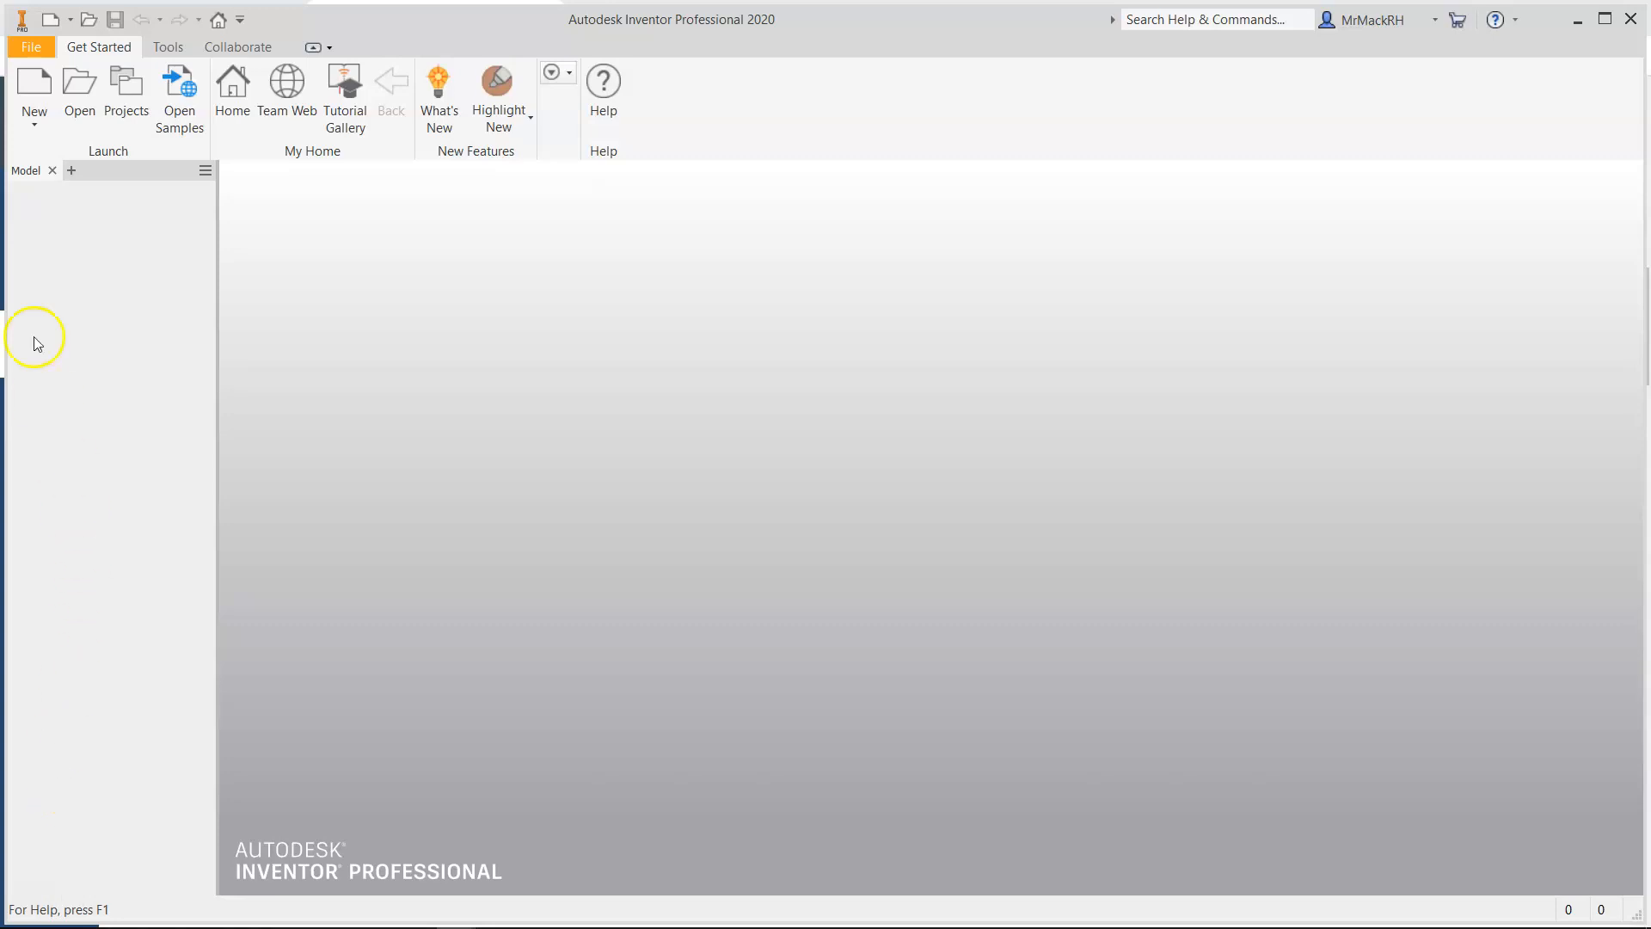
- Create a drawing from RH Drawing Sheet Template.idw with part name CHAMFER BLOCK, the student's name and period 1ST in the title block
left_click(34, 84)
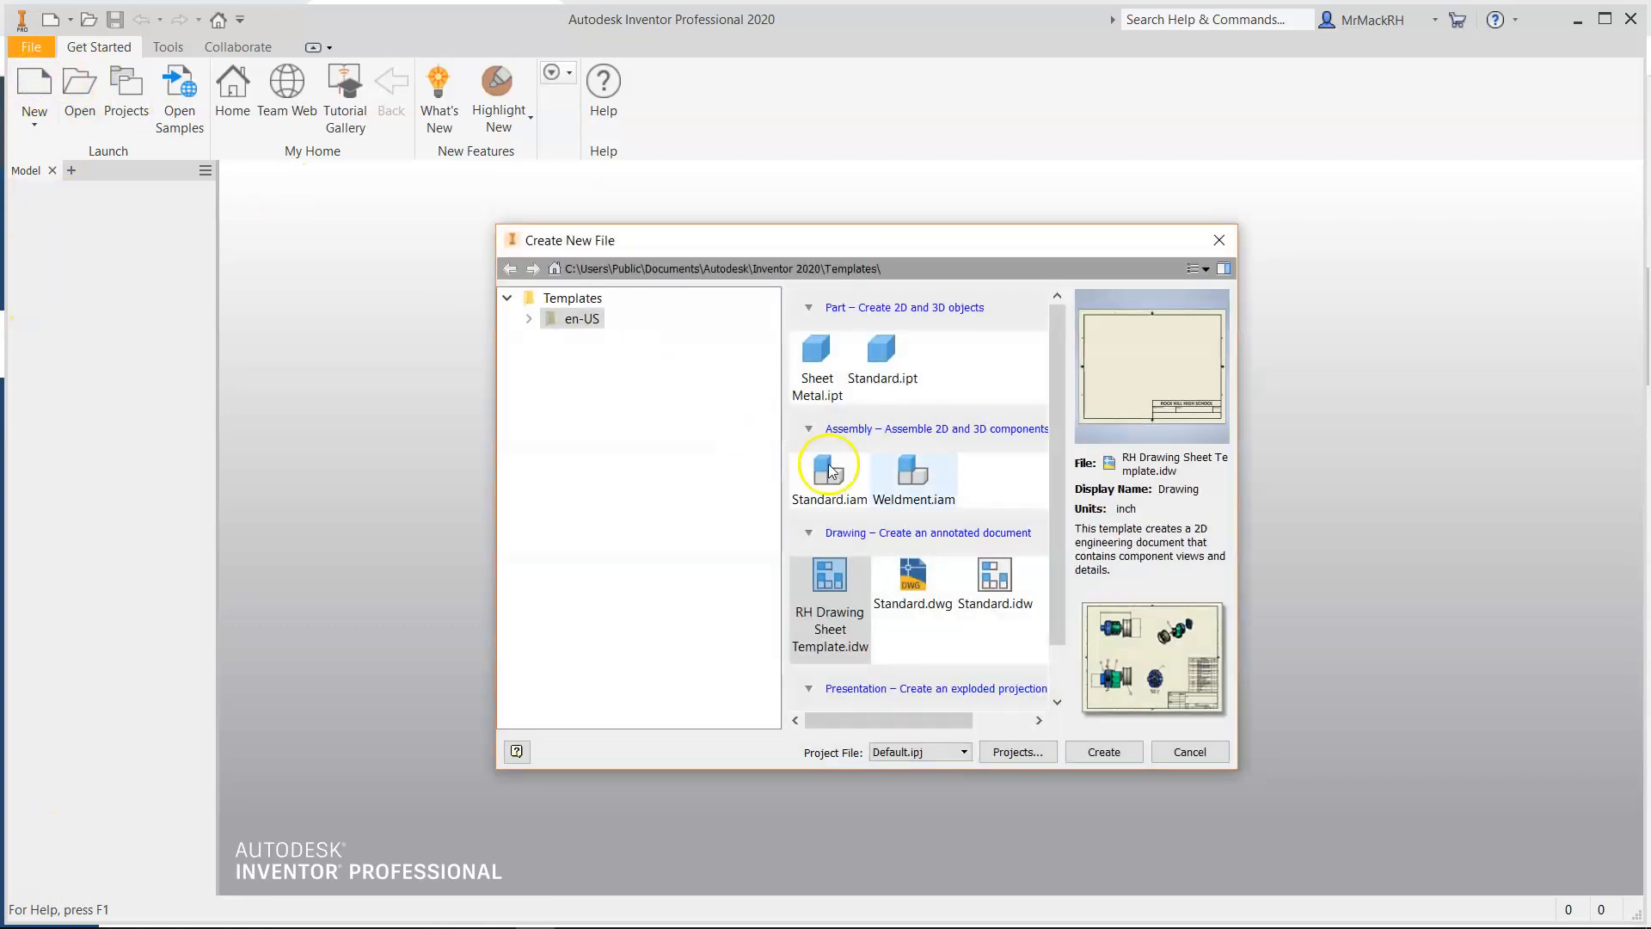
double_click(820, 614)
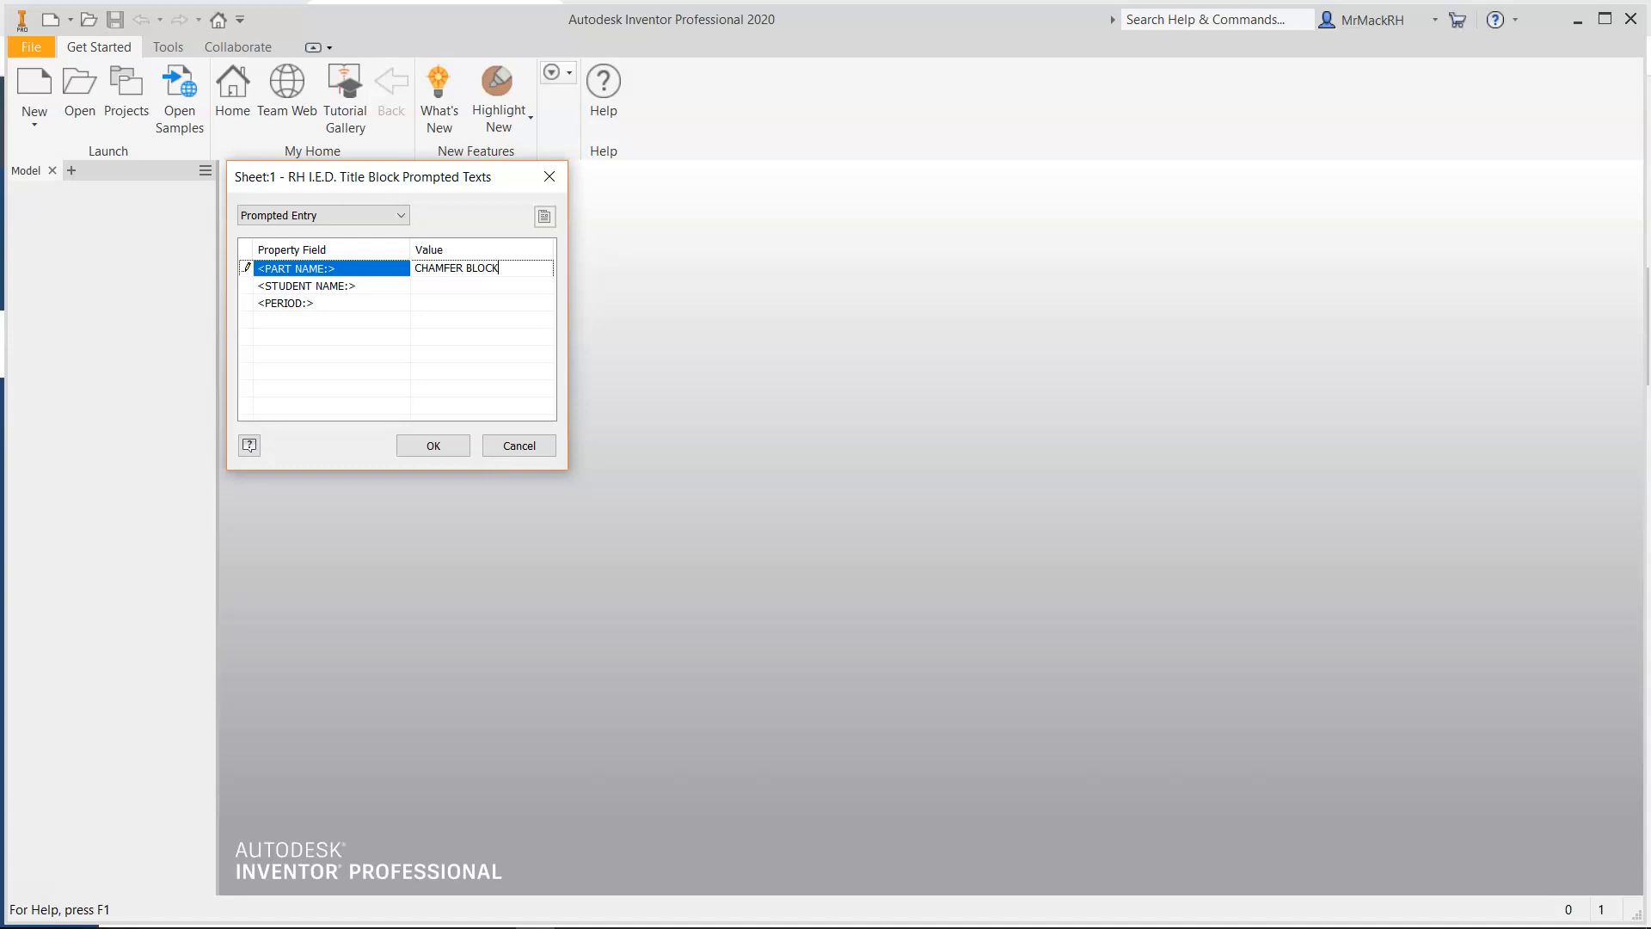
left_click(521, 286)
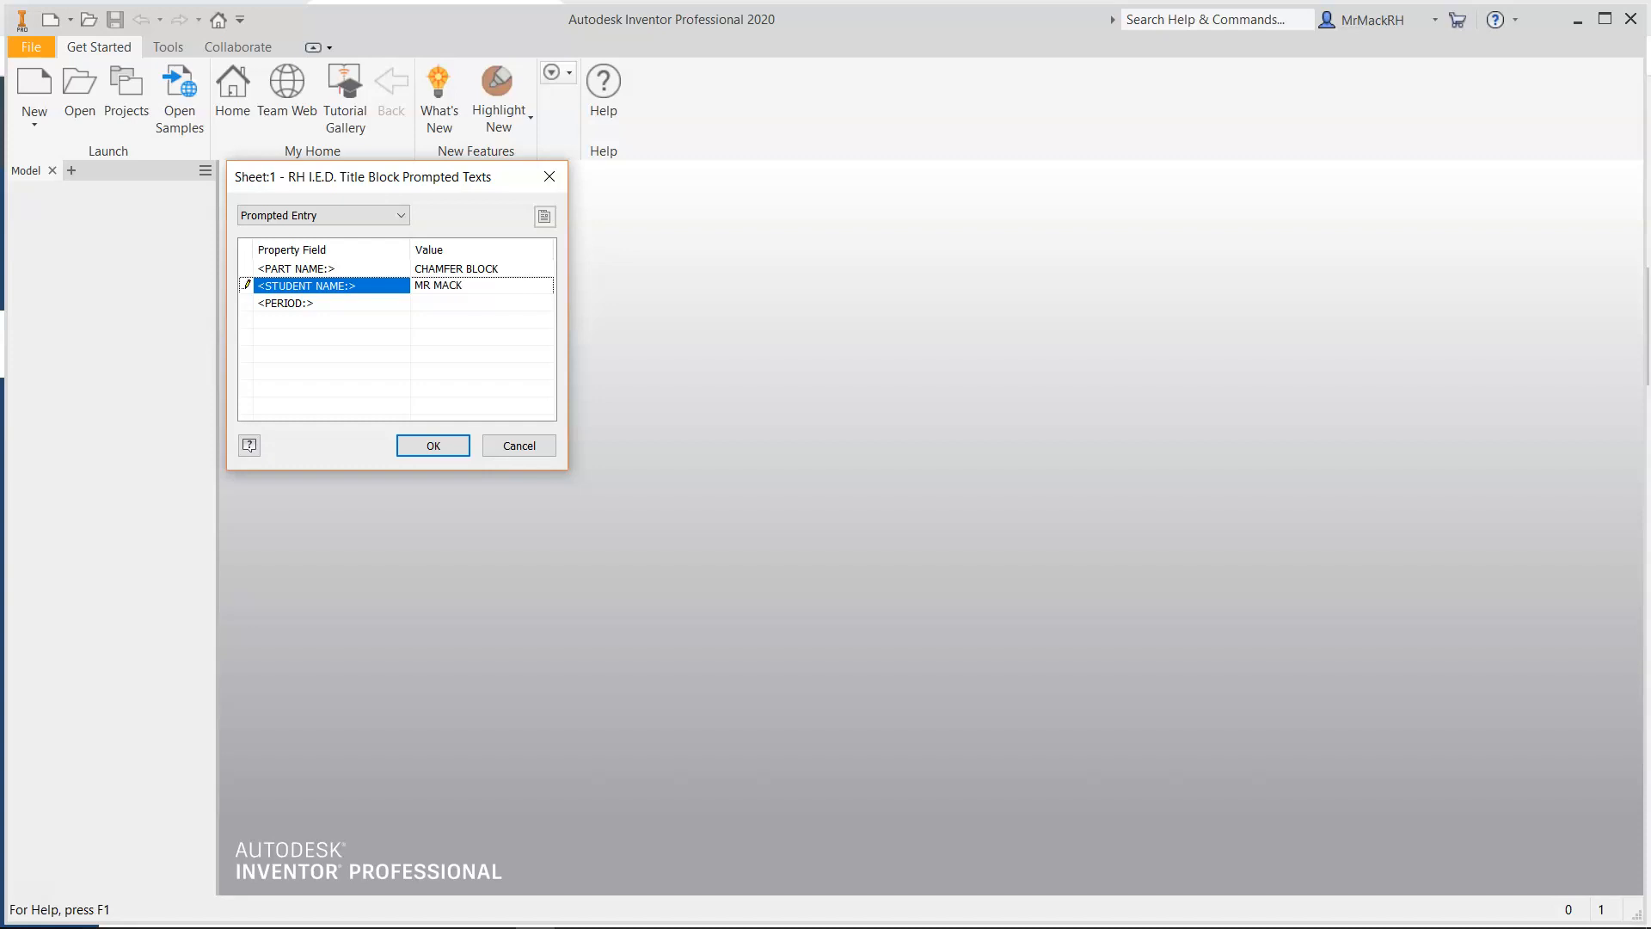
left_click(516, 303)
type("1ST")
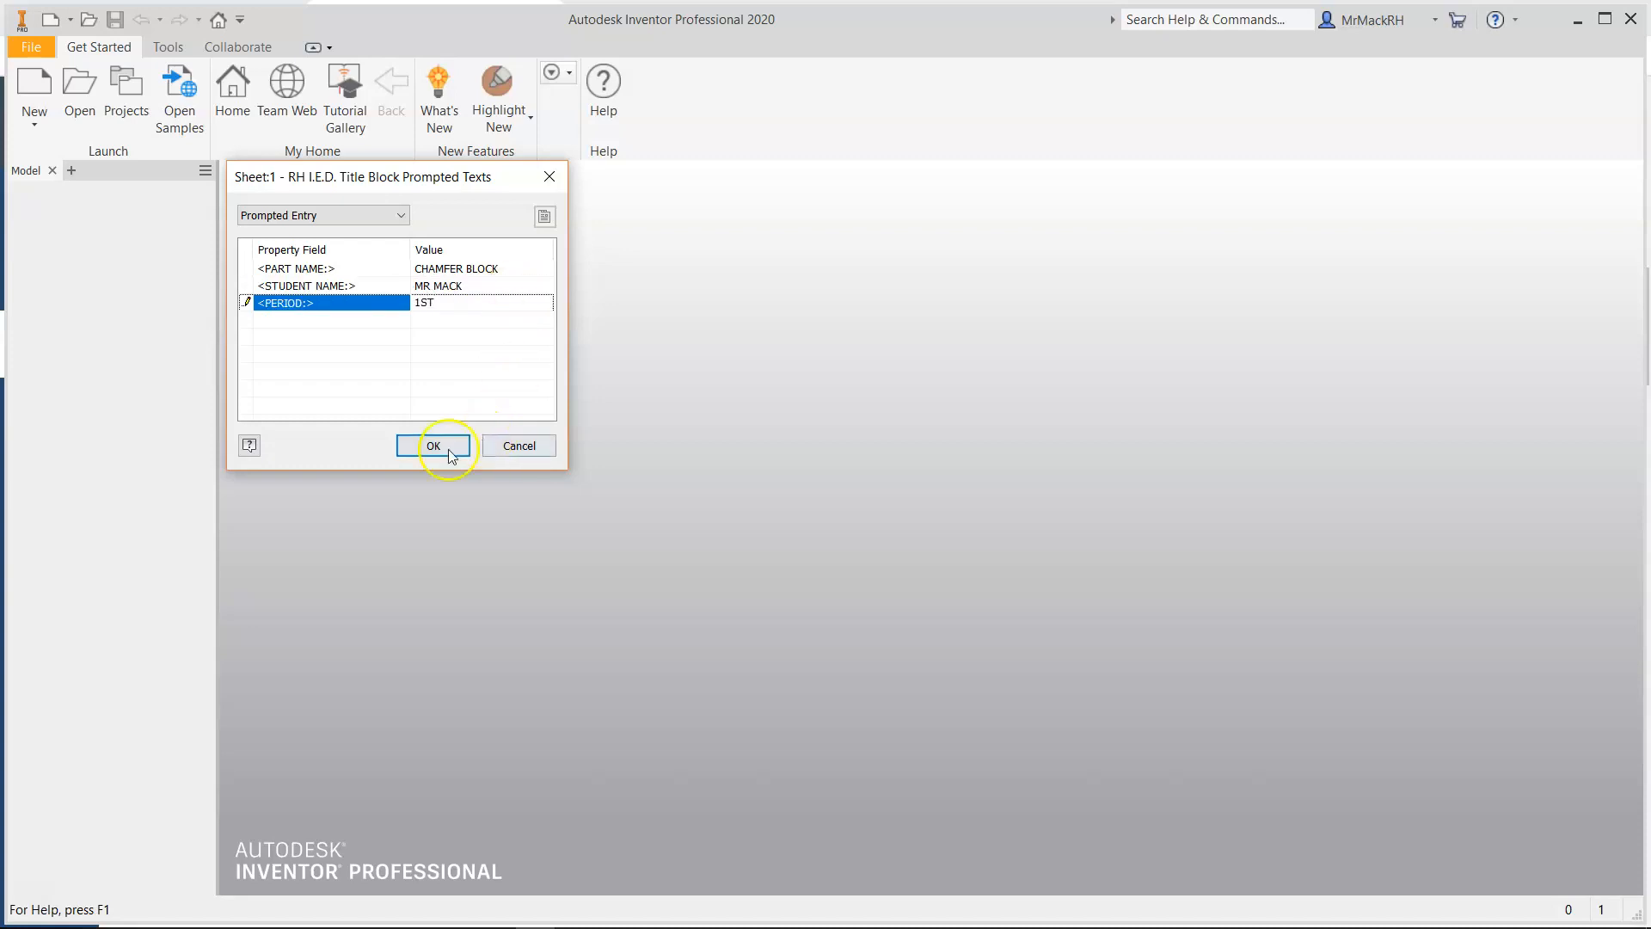
left_click(433, 446)
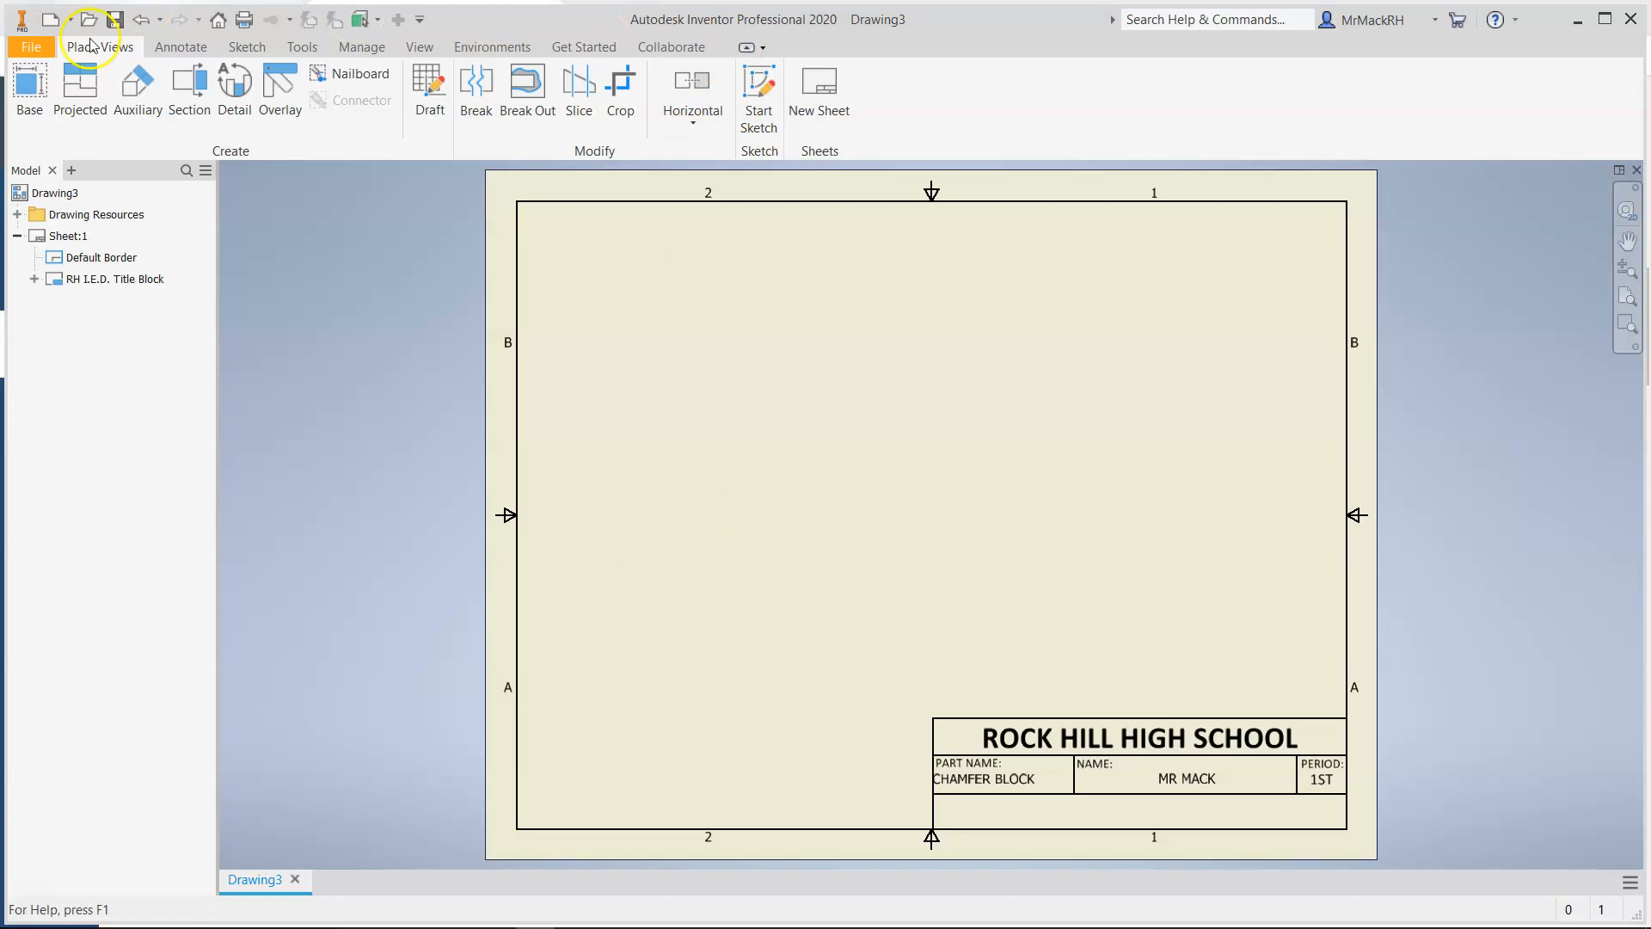
- Start a base view and load the Chamfer Block part from the Desktop as its model
left_click(36, 90)
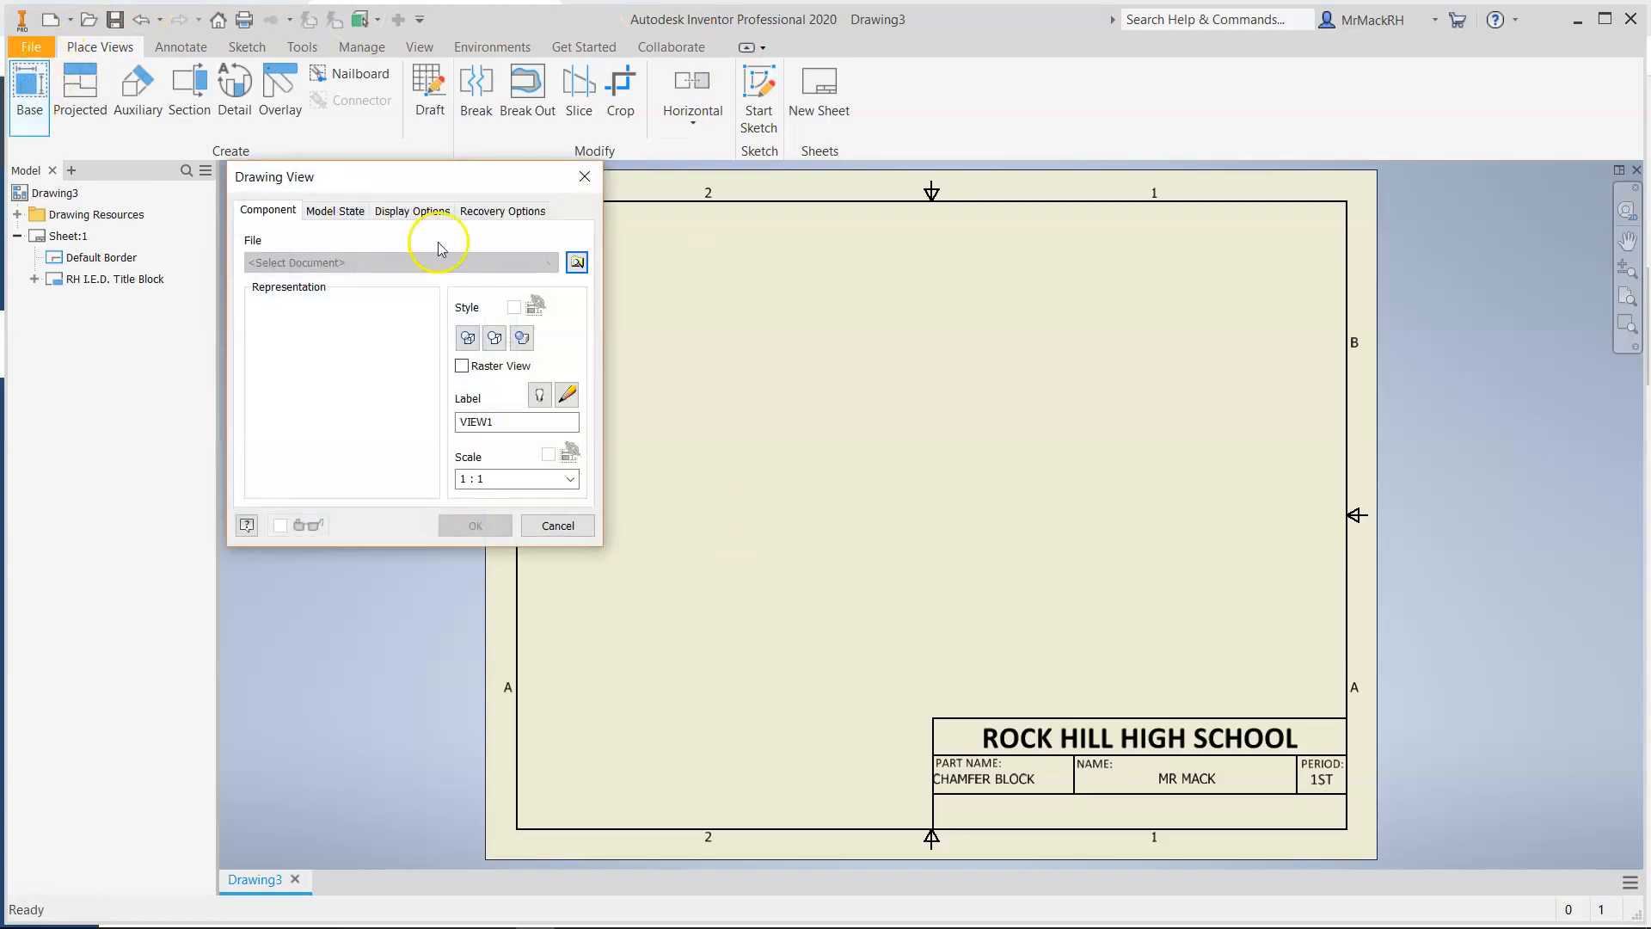
left_click(577, 261)
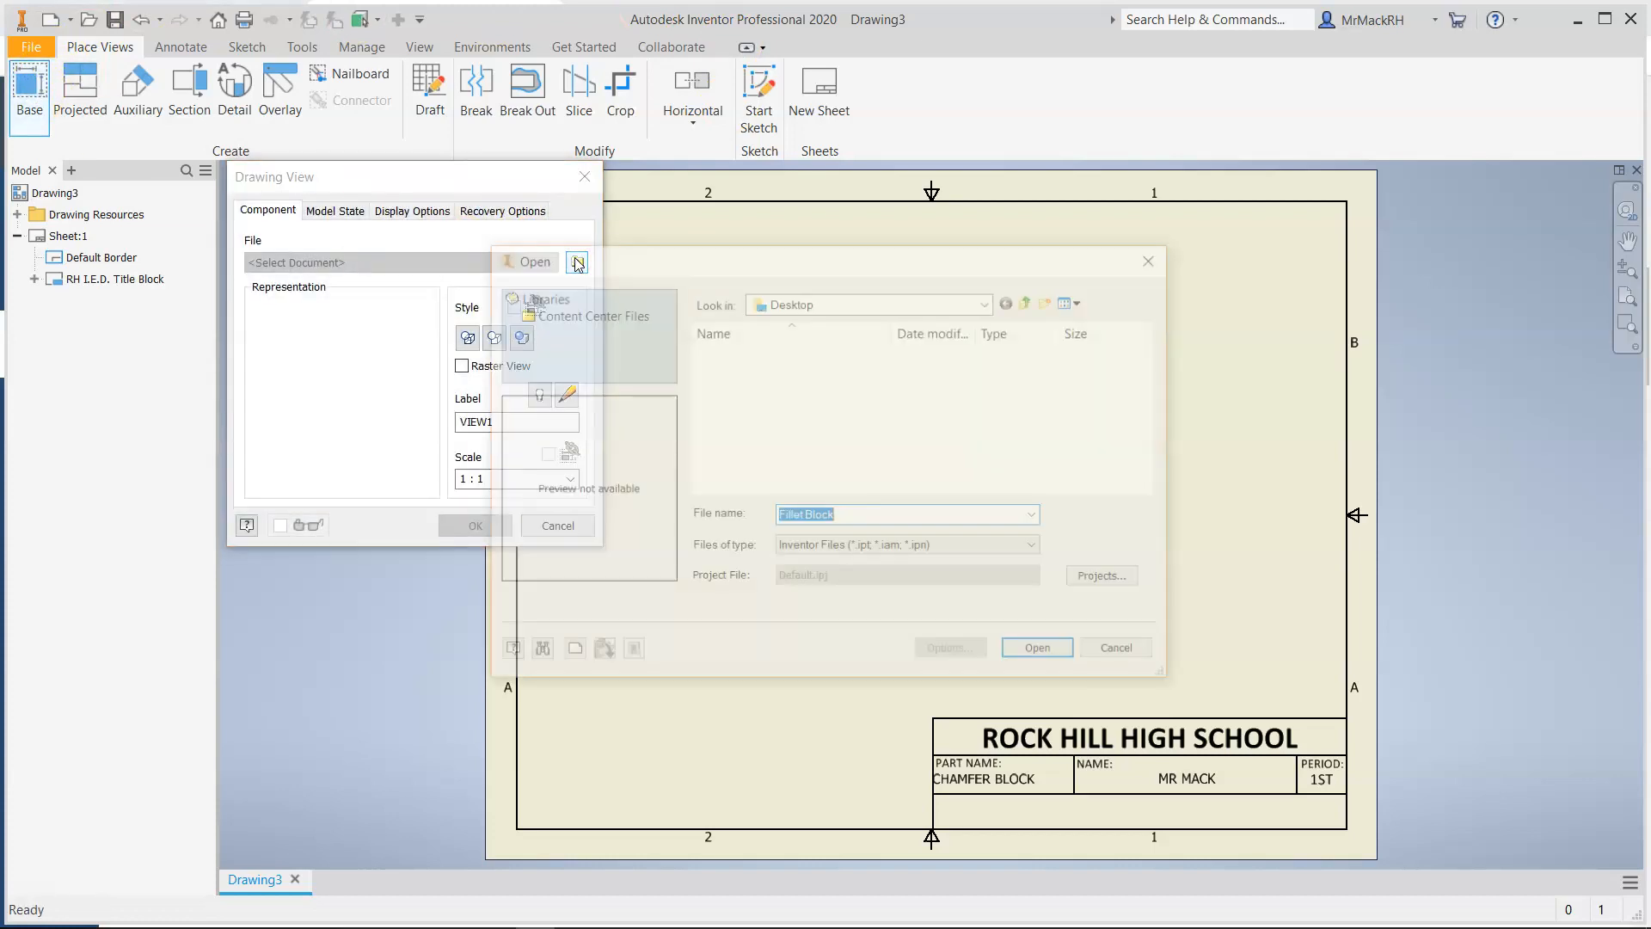
scroll(821, 404, "down", 1)
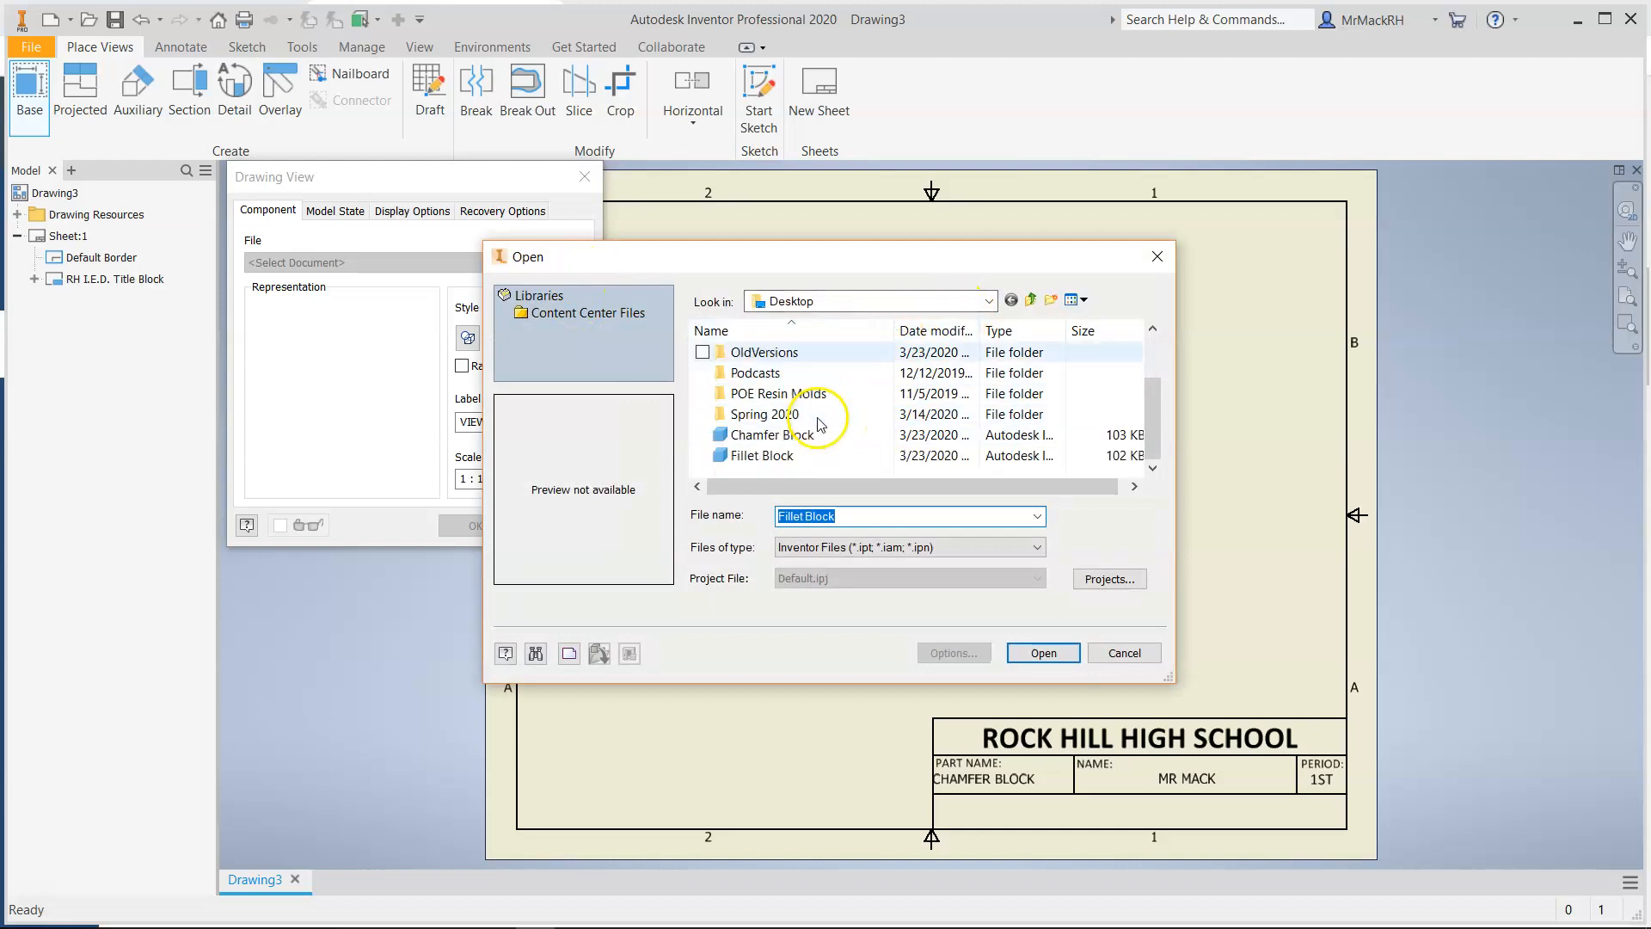
left_click(772, 436)
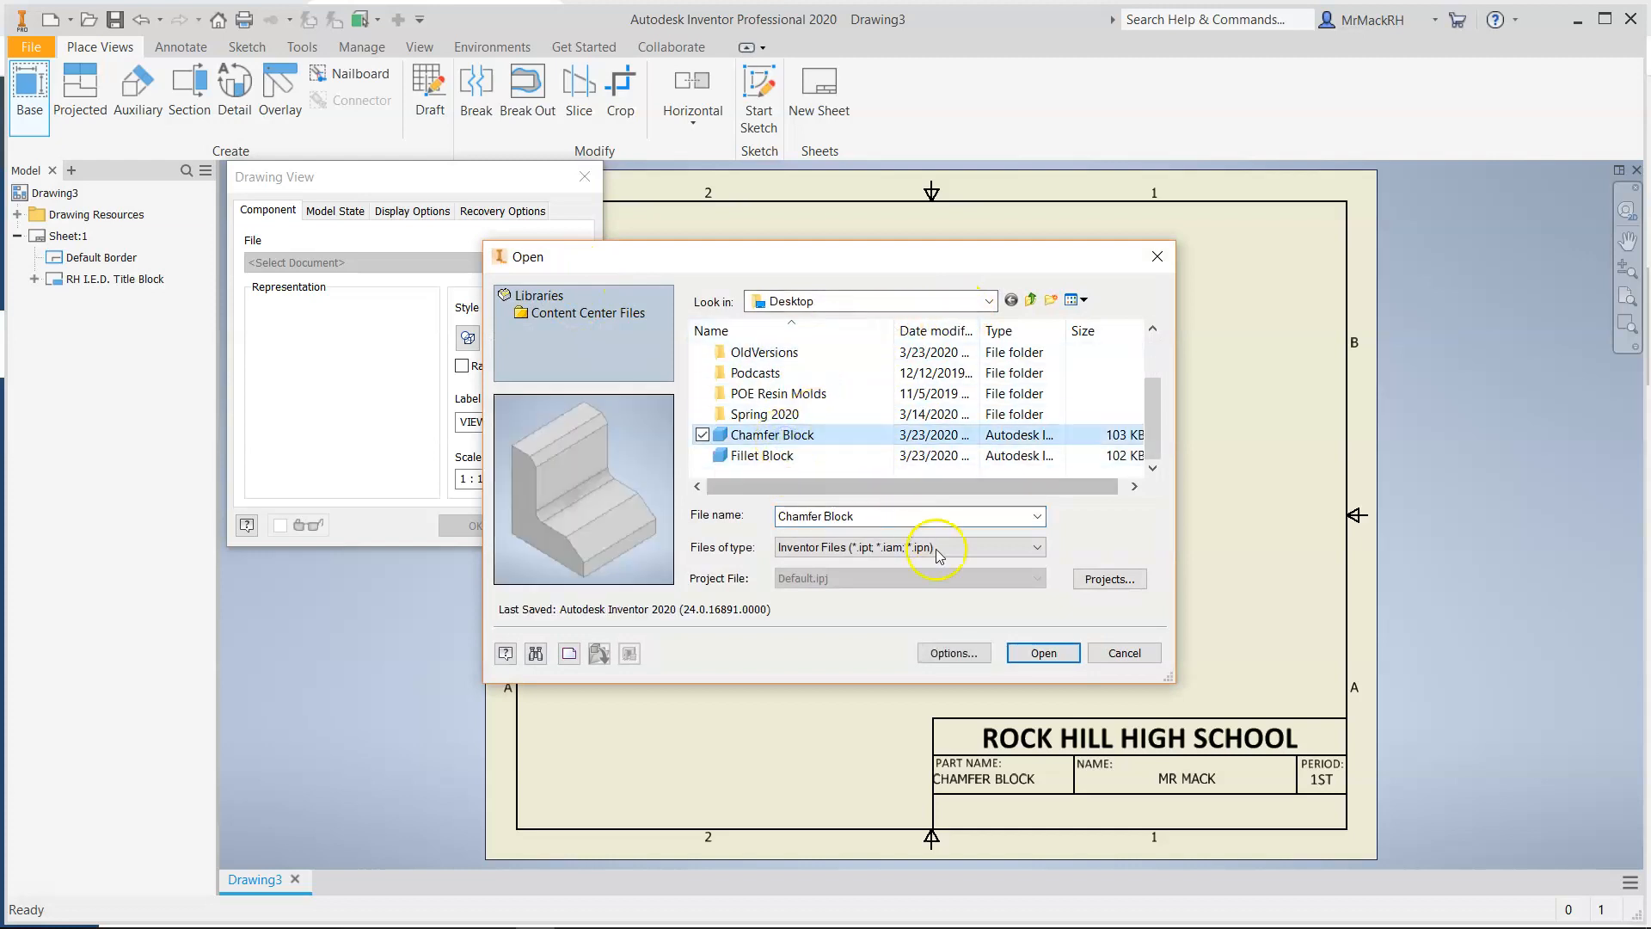
left_click(1069, 654)
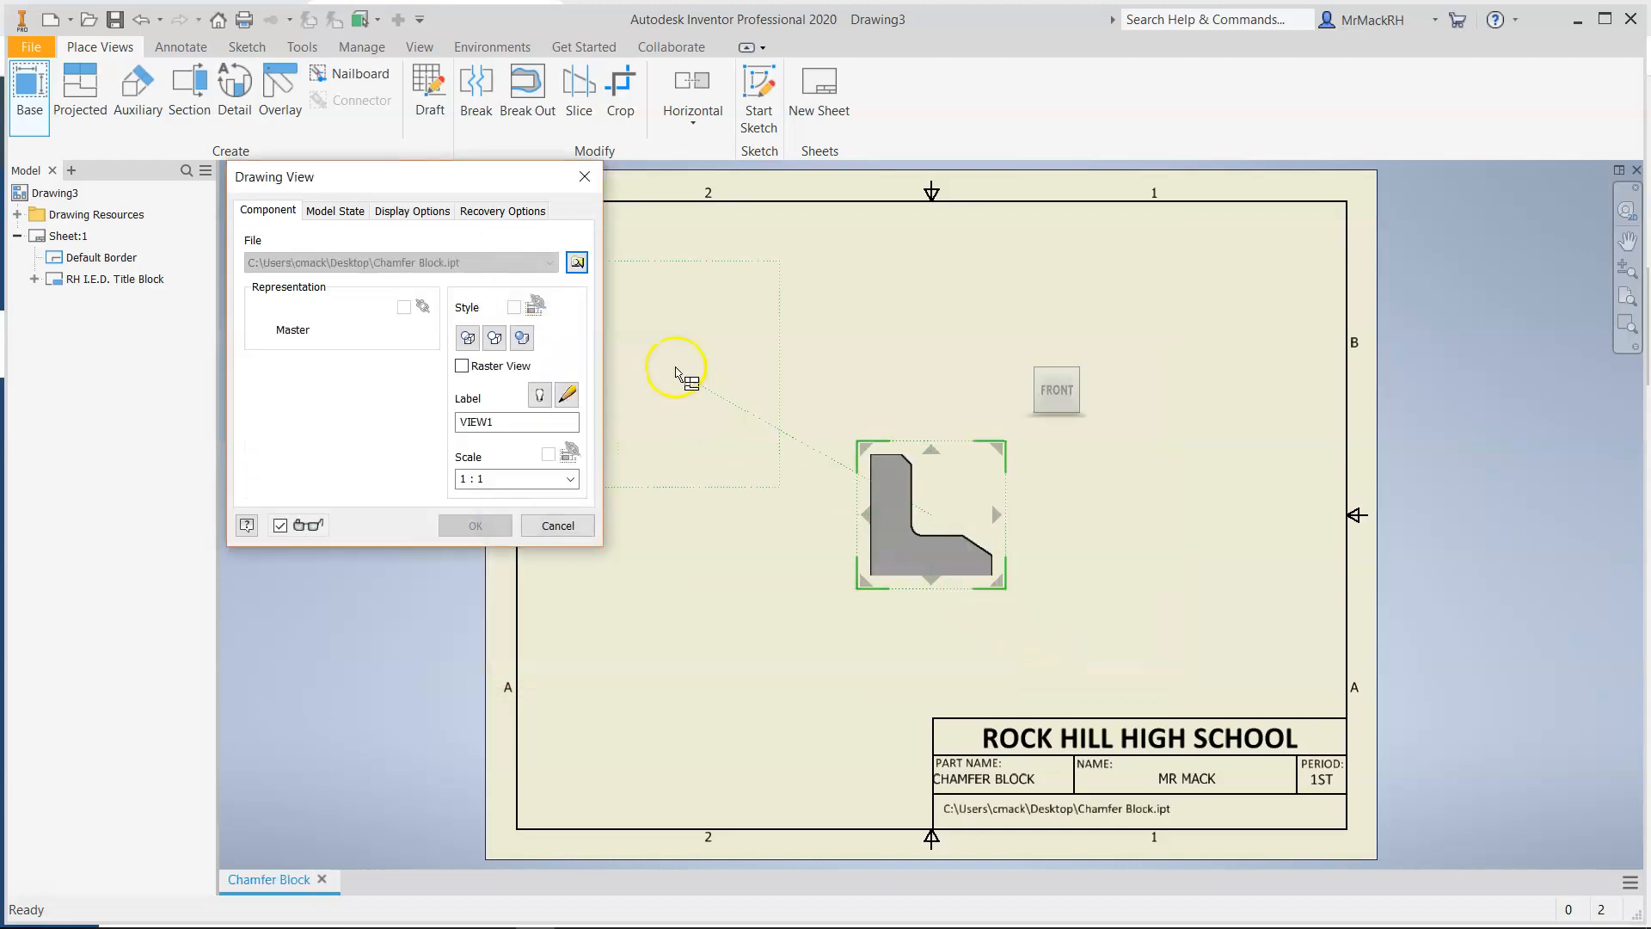
- Place the front view in the sheet's lower-left area at 1:1 and project the top, isometric and right side views from it
mouse_move(487, 178)
left_mouse_down()
mouse_move(302, 121)
mouse_move(340, 101)
left_mouse_up()
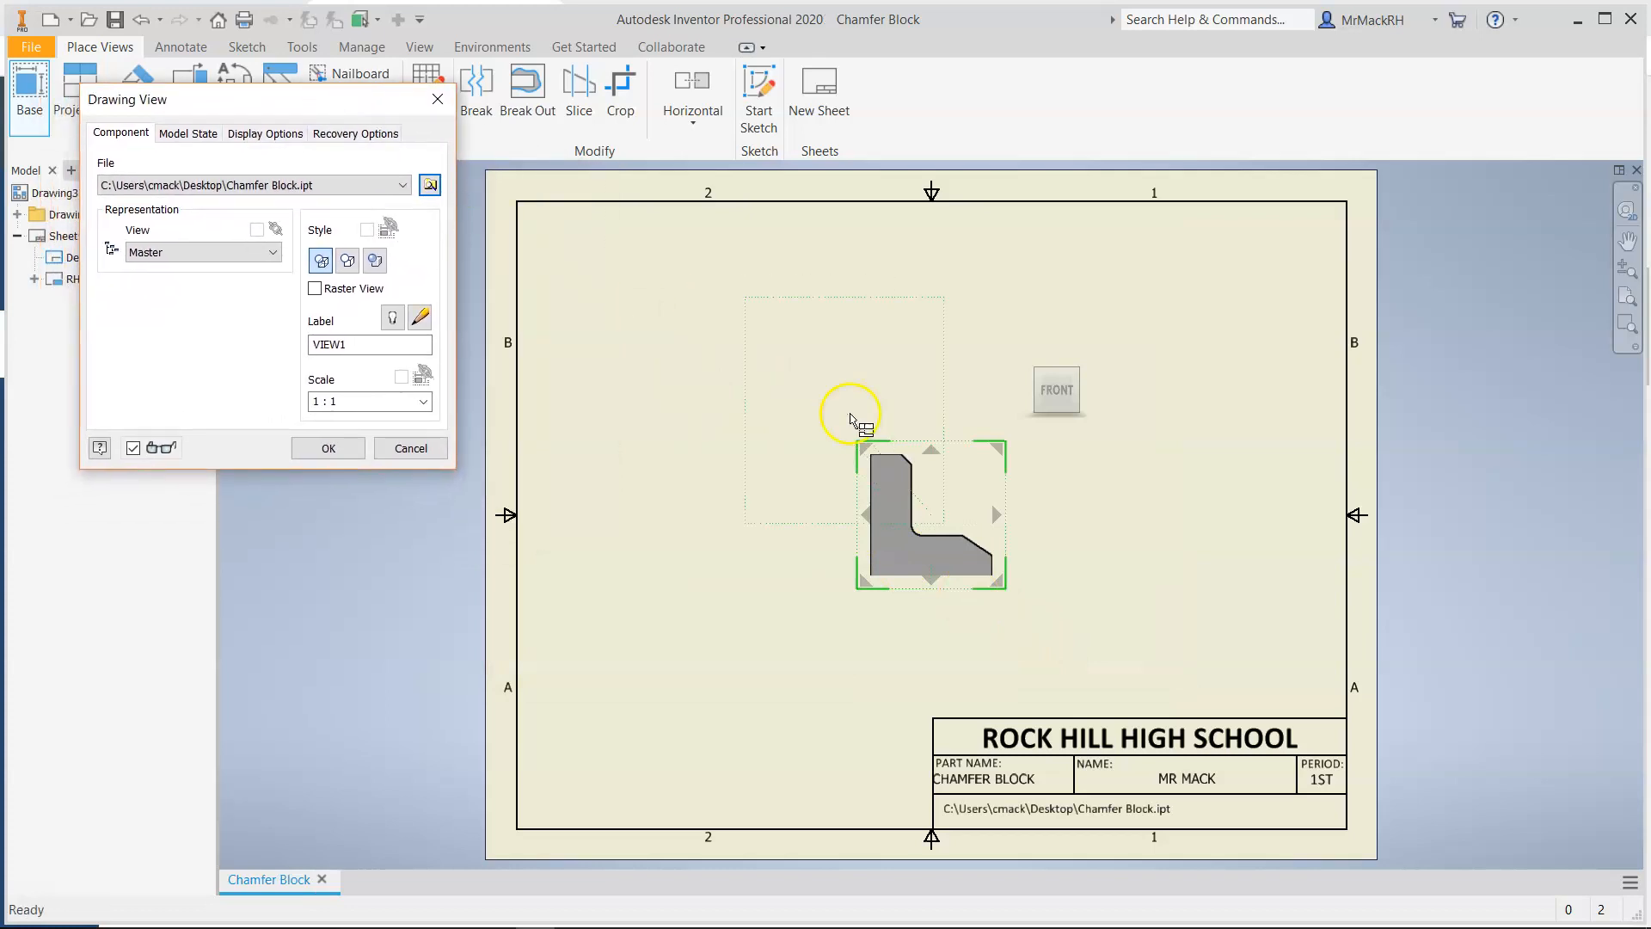
left_click_drag(934, 529, 719, 586)
left_click(730, 411)
left_click(729, 346)
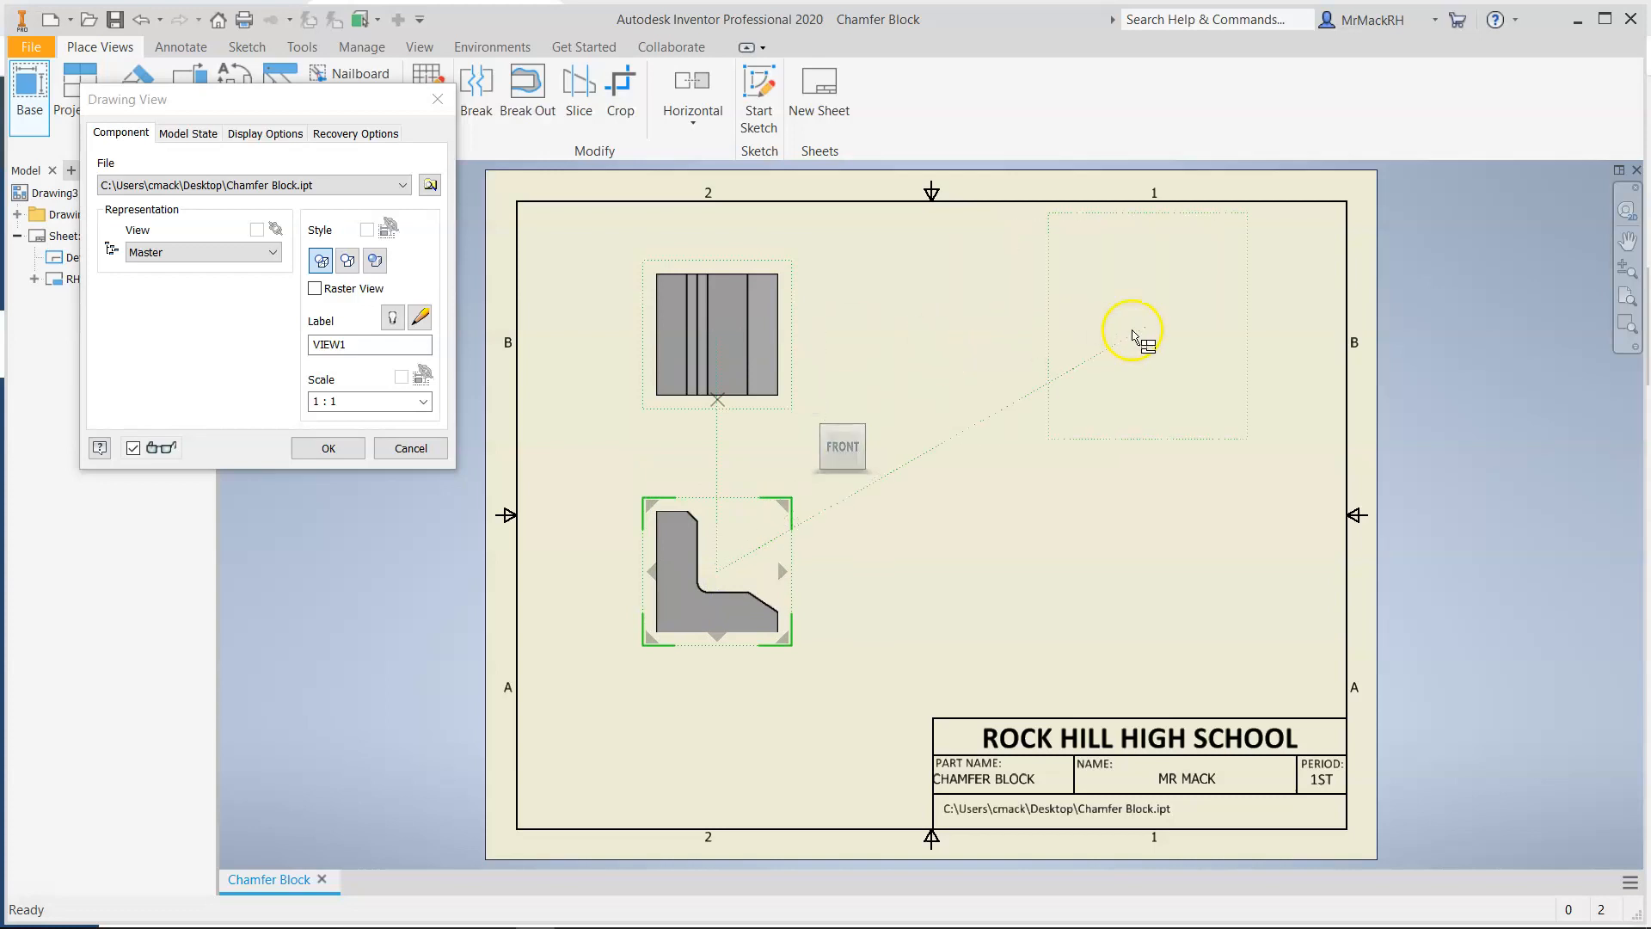
left_click(1194, 331)
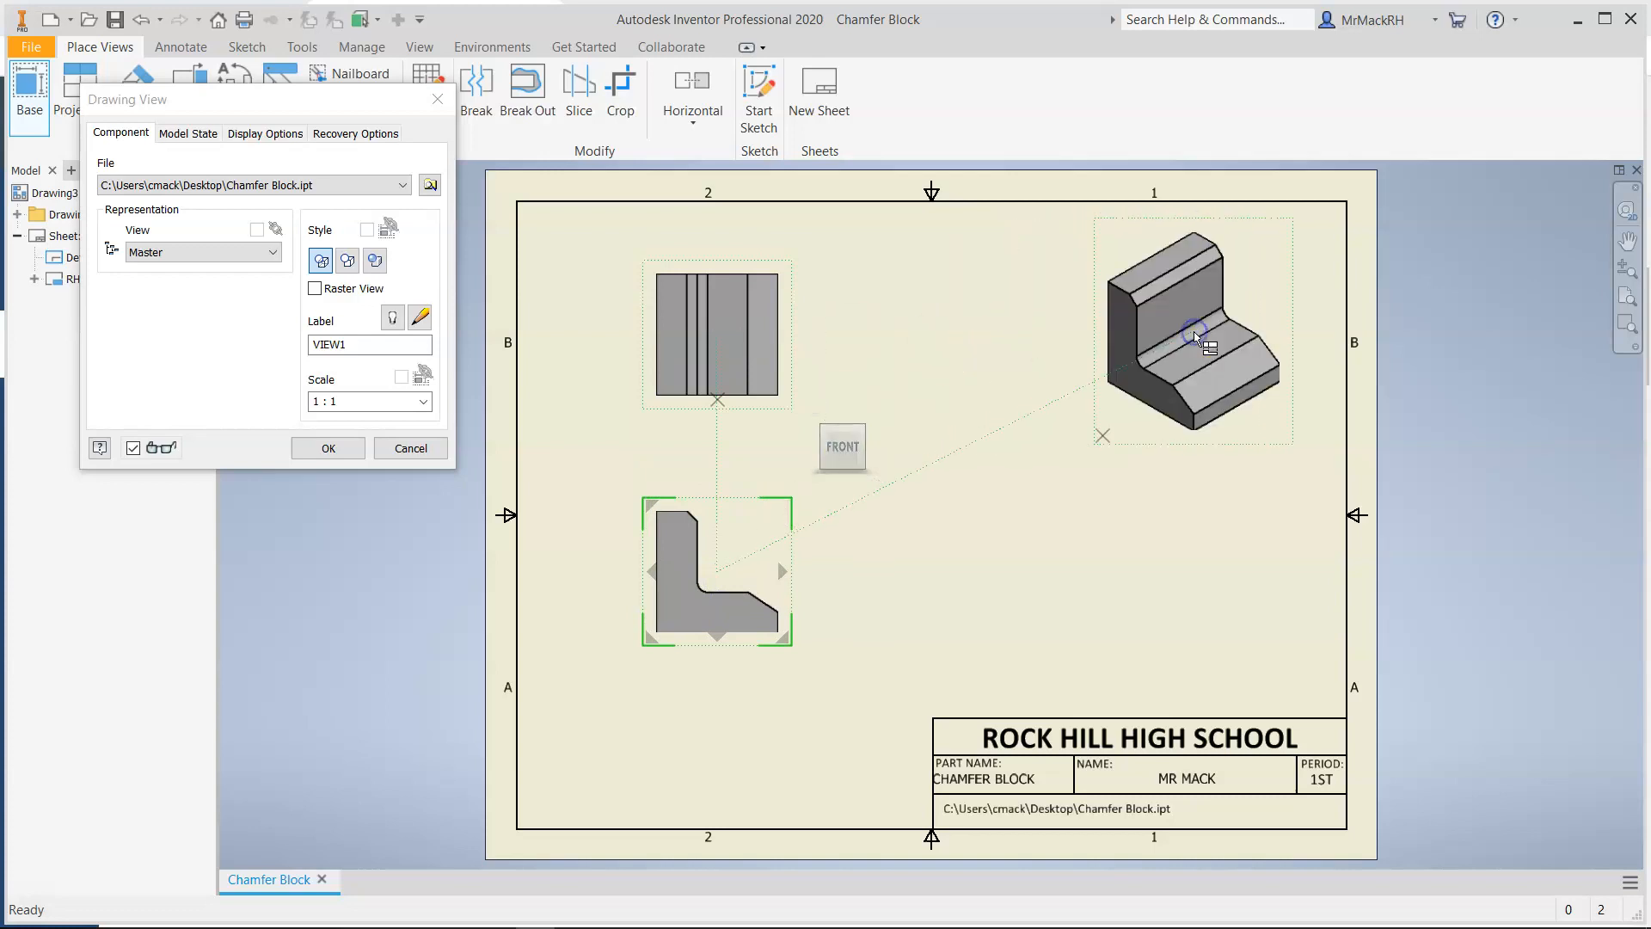
left_click(1209, 572)
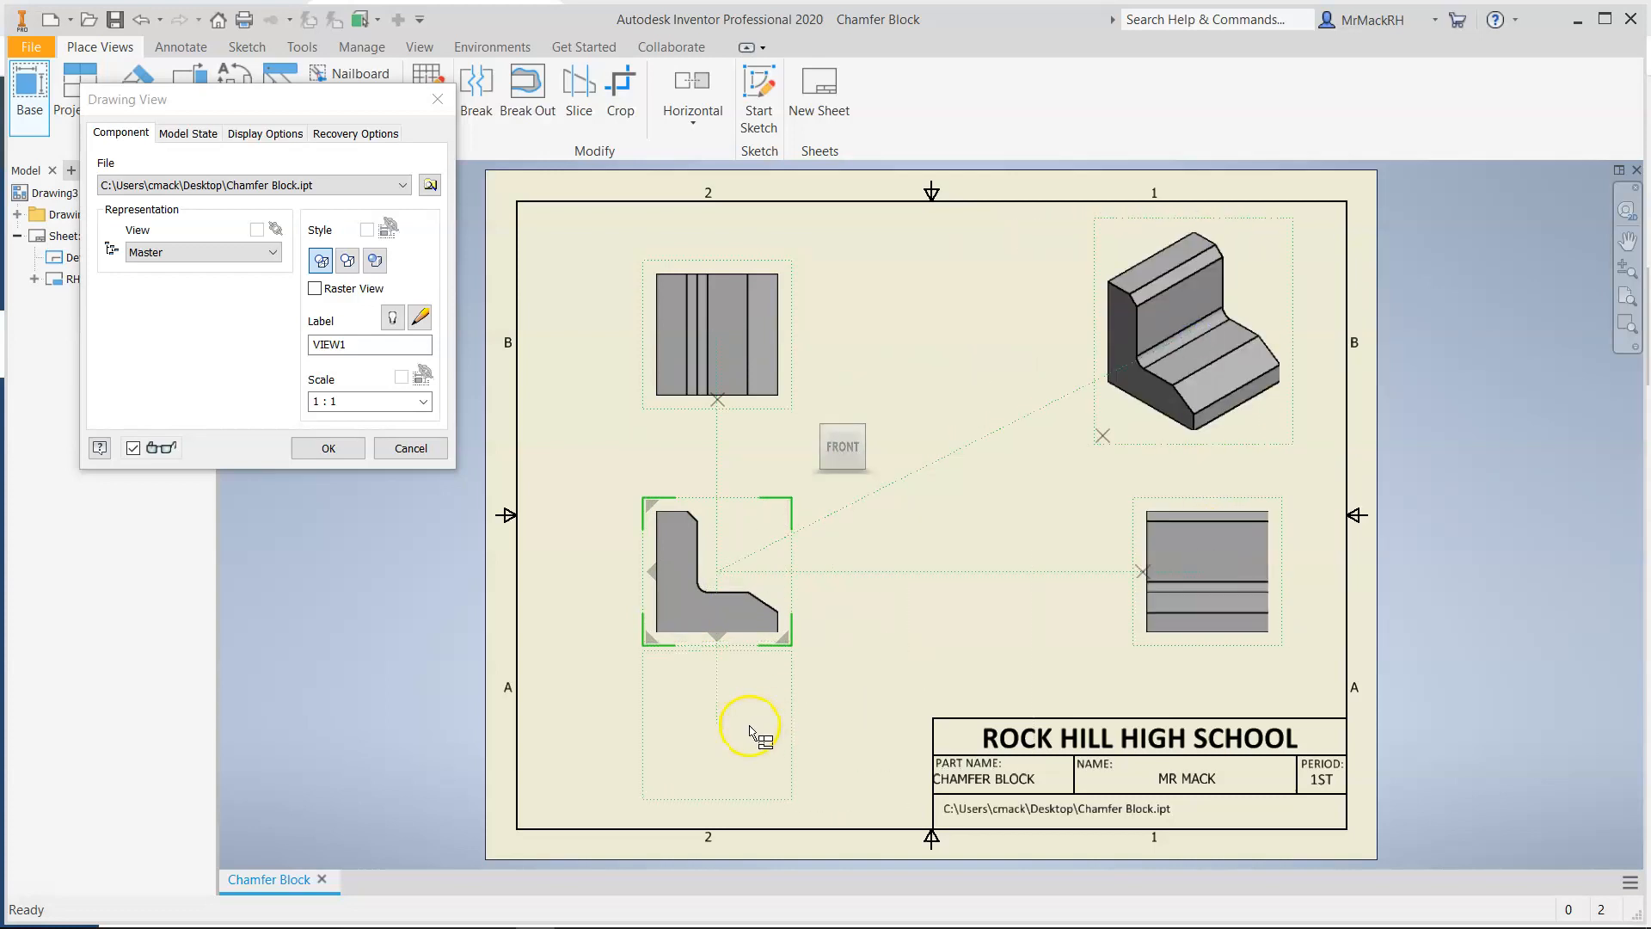
left_click(329, 449)
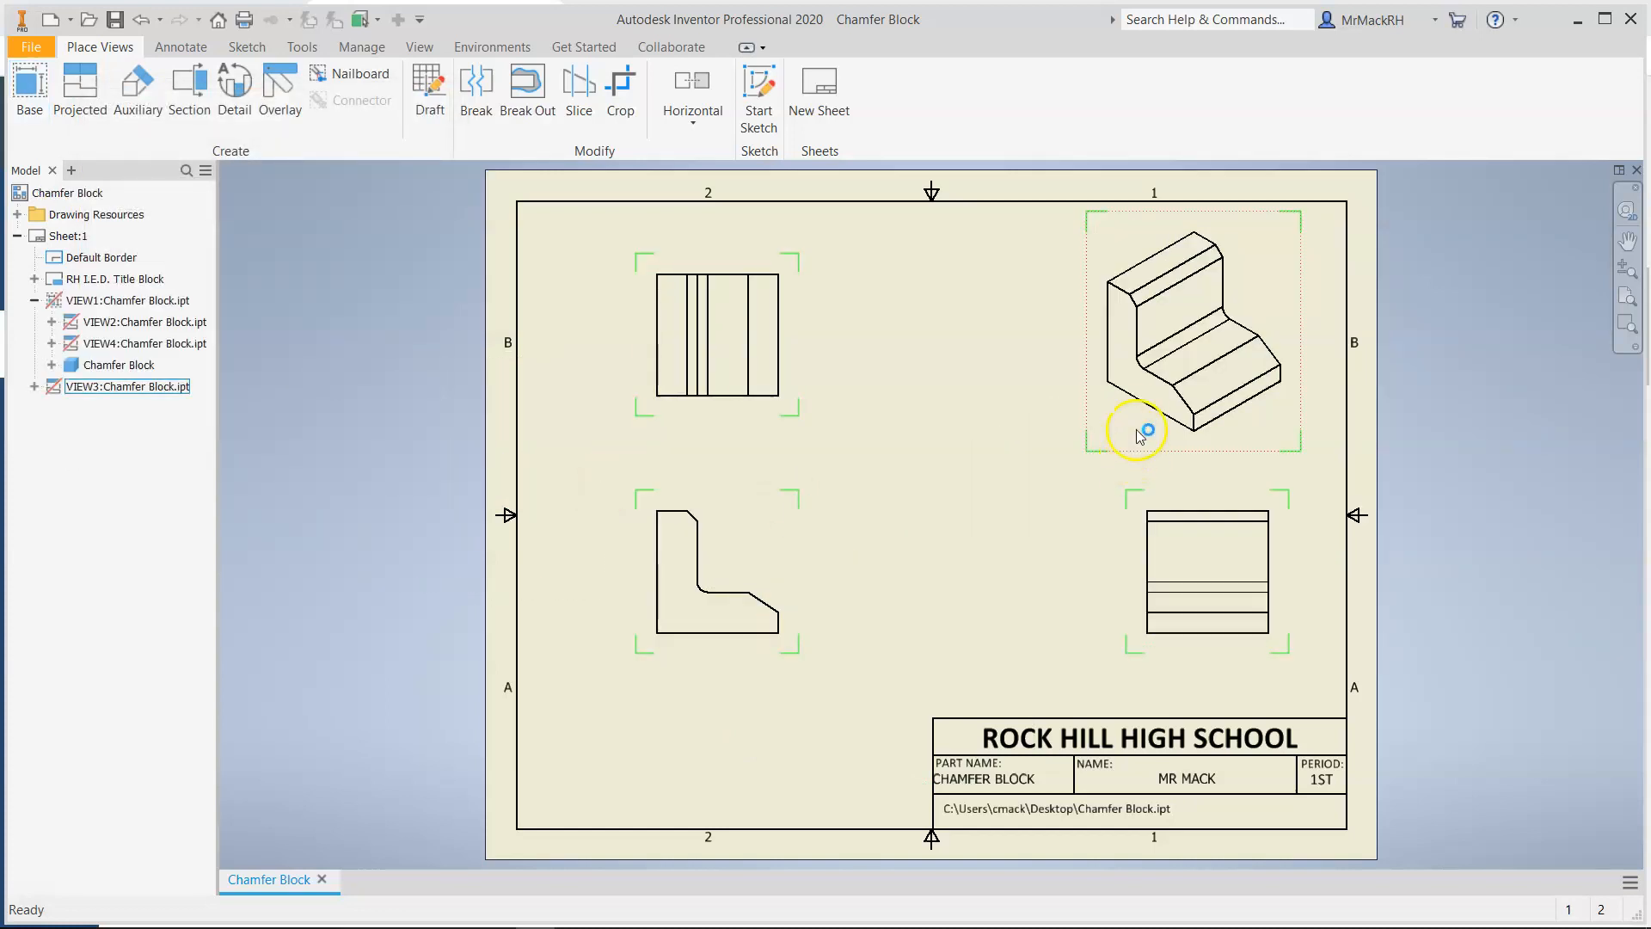
- Edit the isometric view of the block to use the shaded display style
right_click(1125, 453)
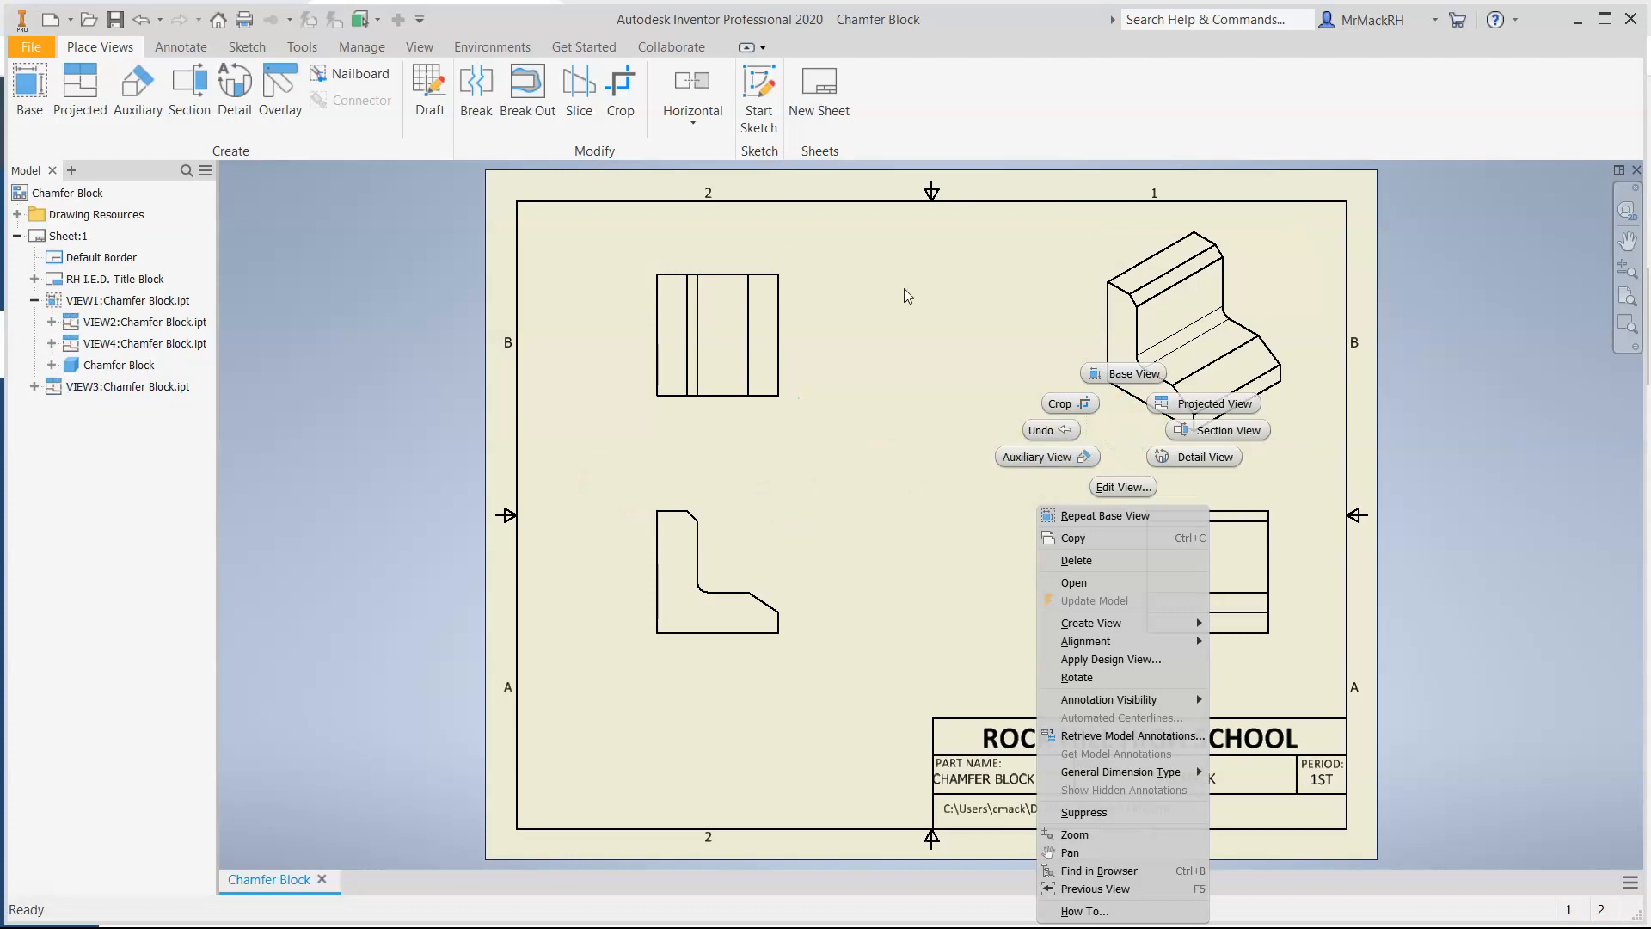
left_click(1162, 366)
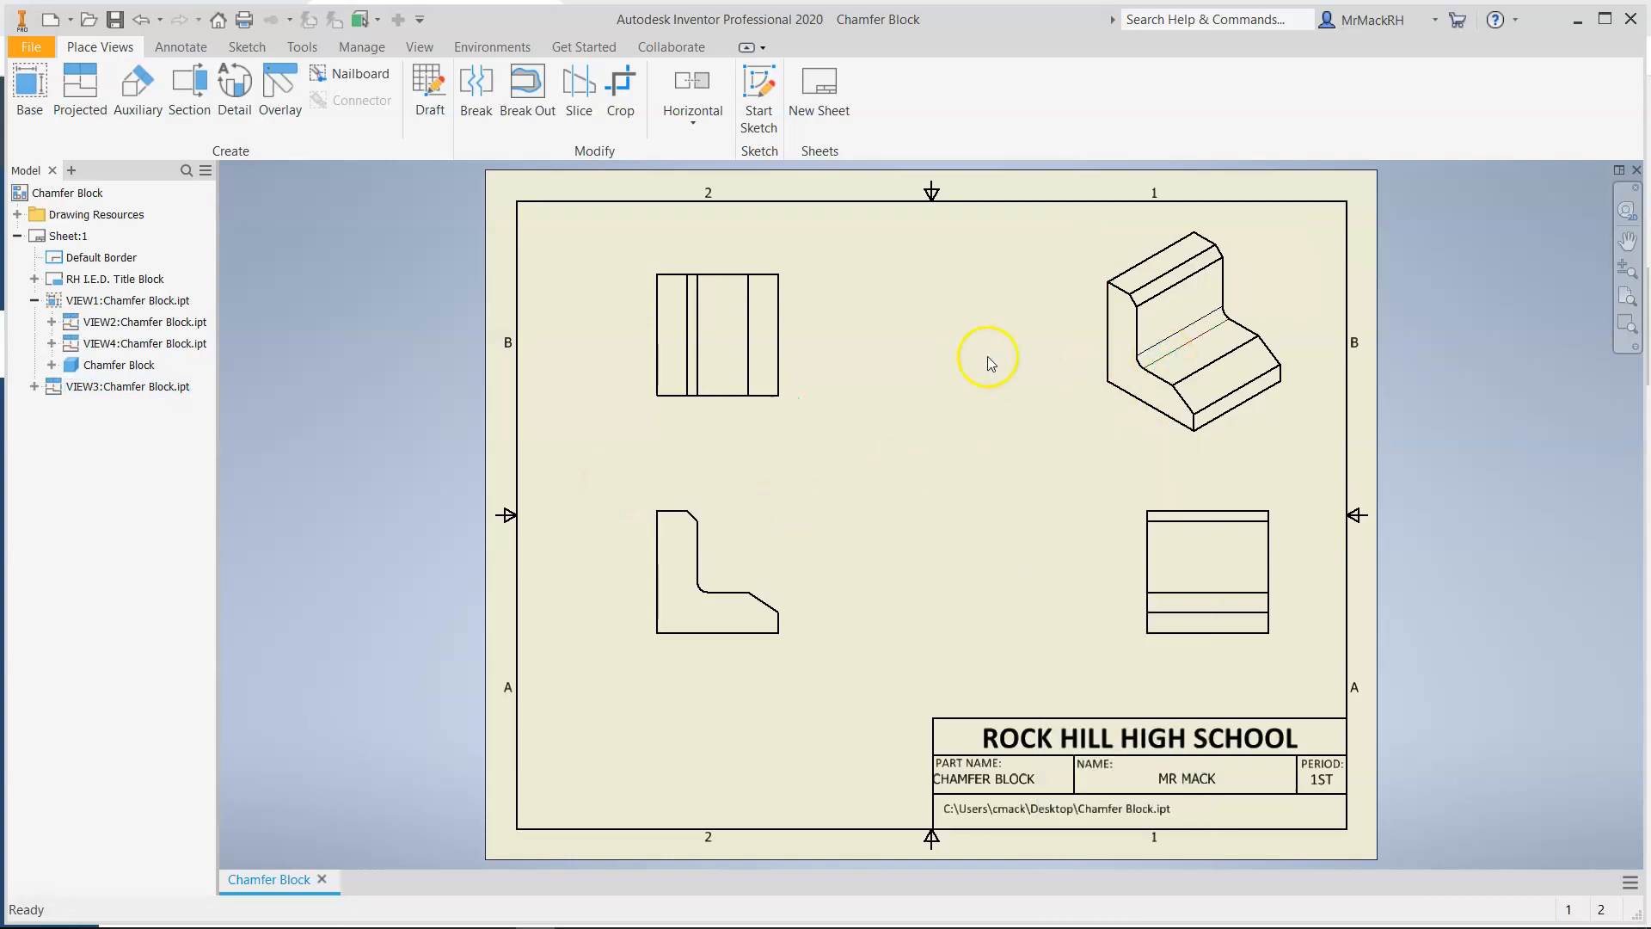
right_click(1092, 381)
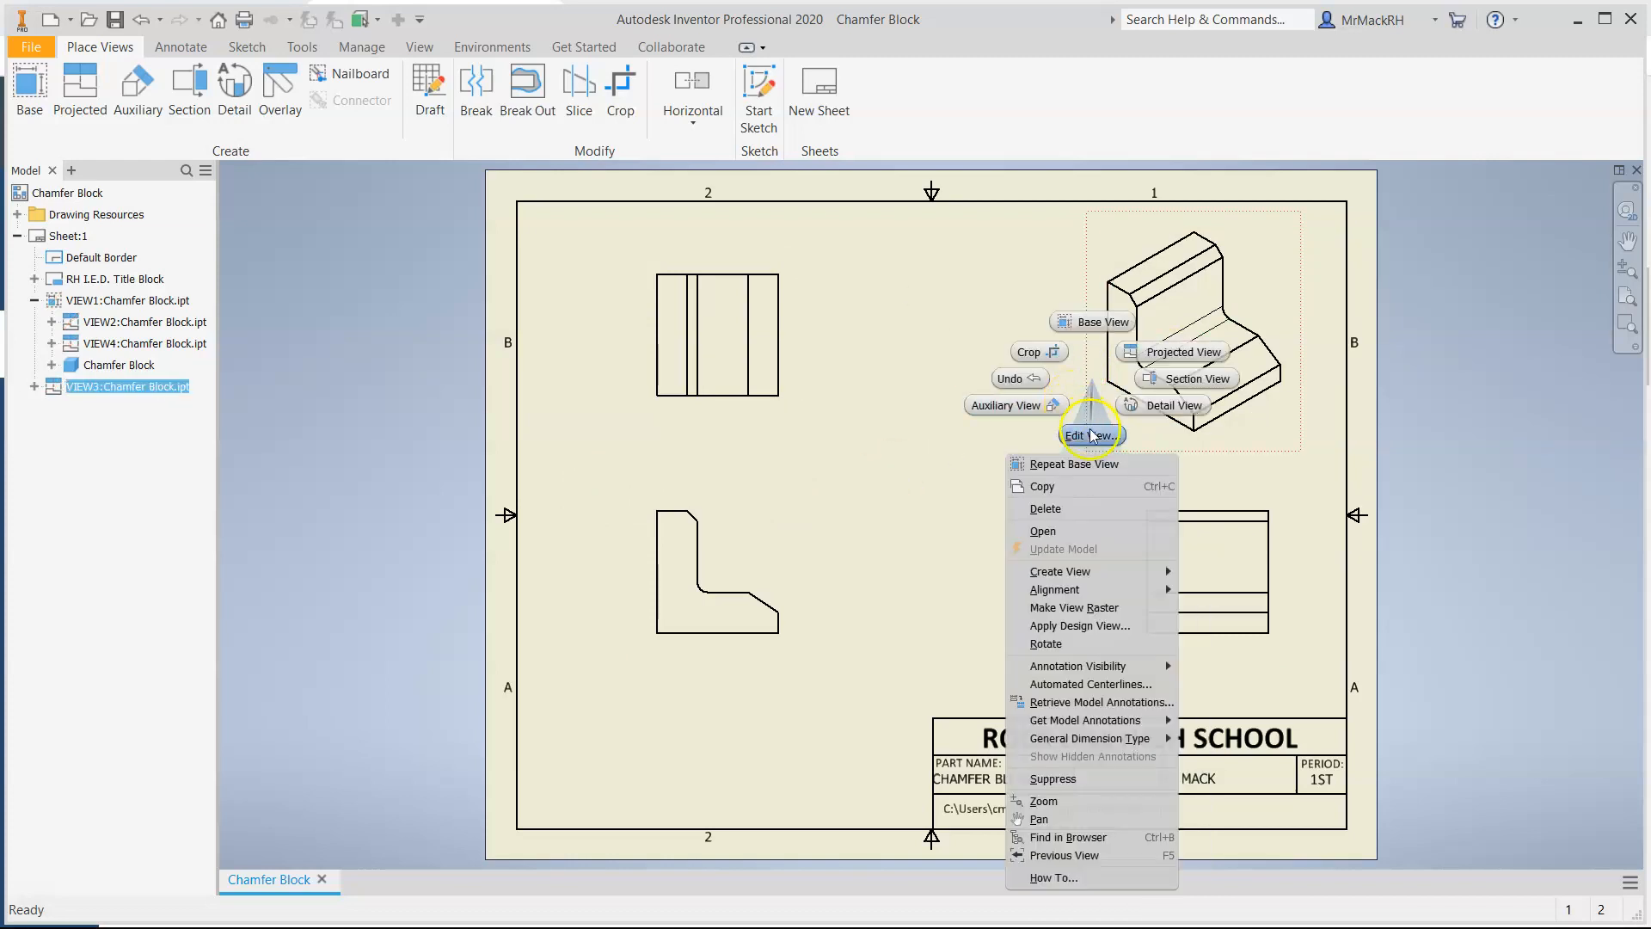
left_click(1092, 432)
left_click(375, 259)
left_click(327, 448)
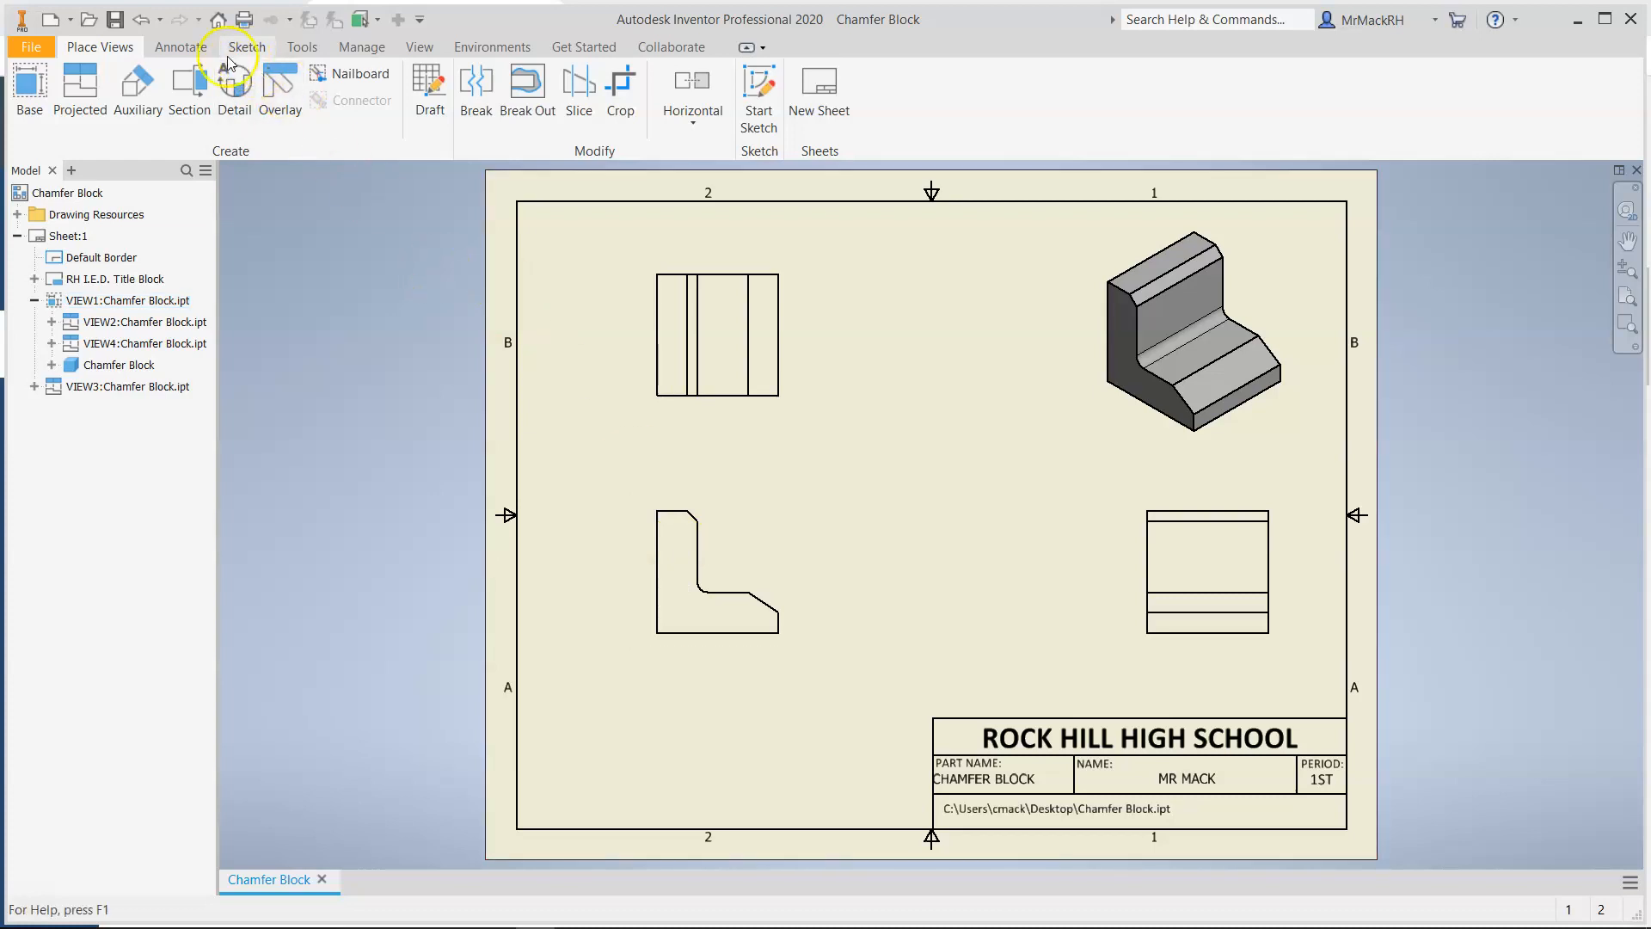
- Dimension the overall width below the front view and the overall height along its left side
left_click(158, 52)
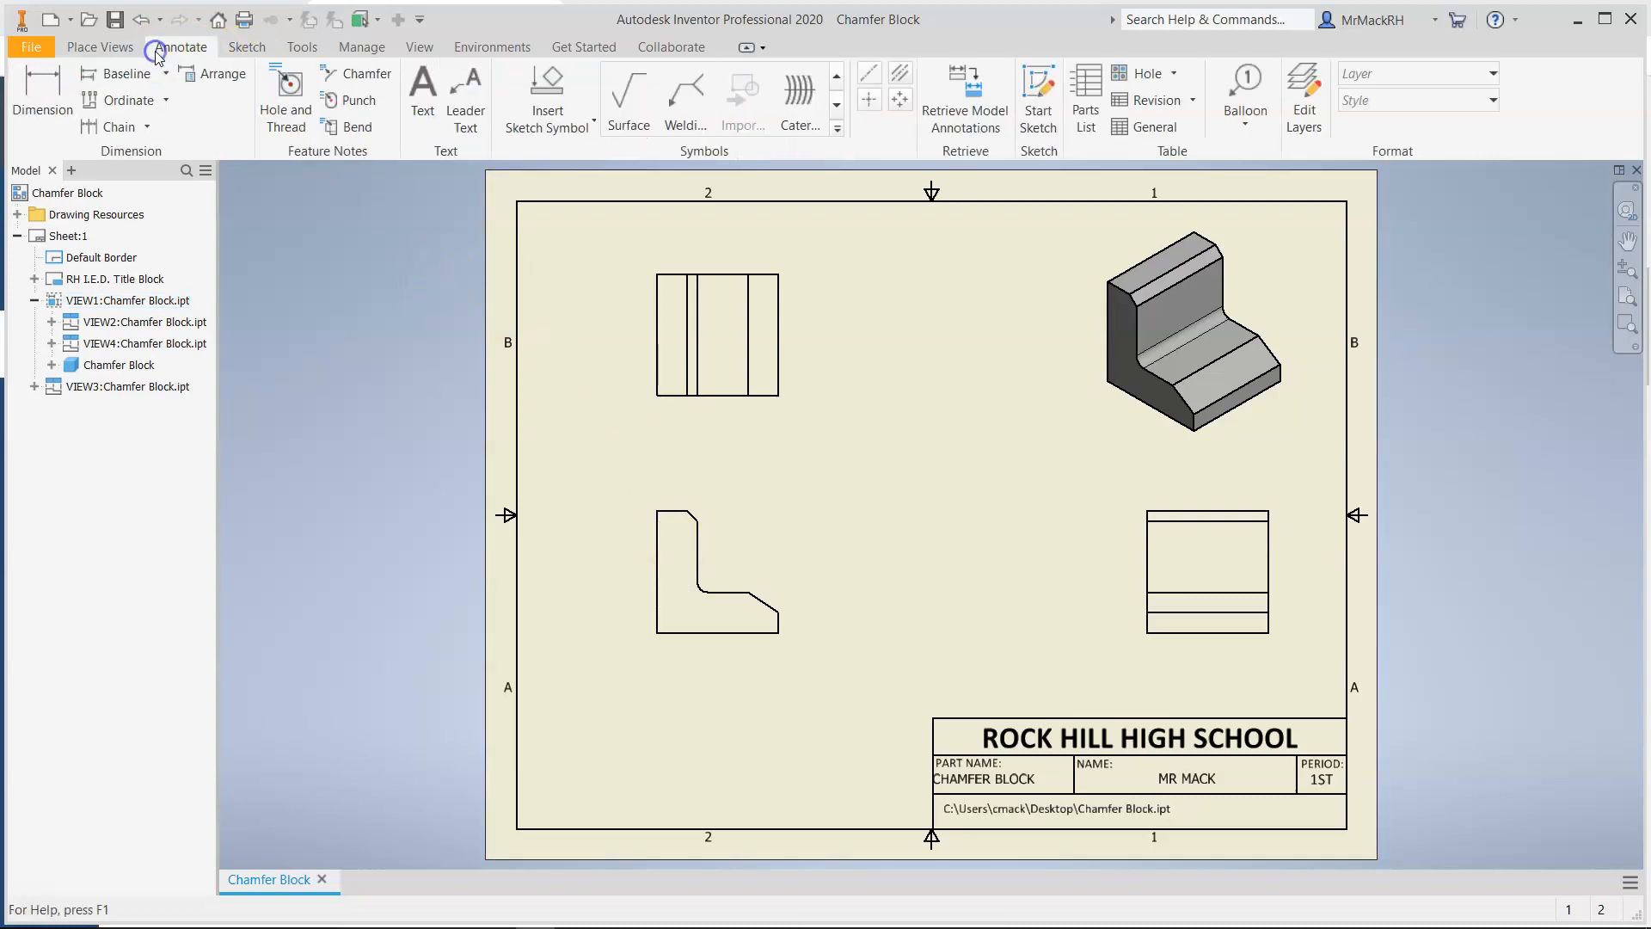
left_click(373, 77)
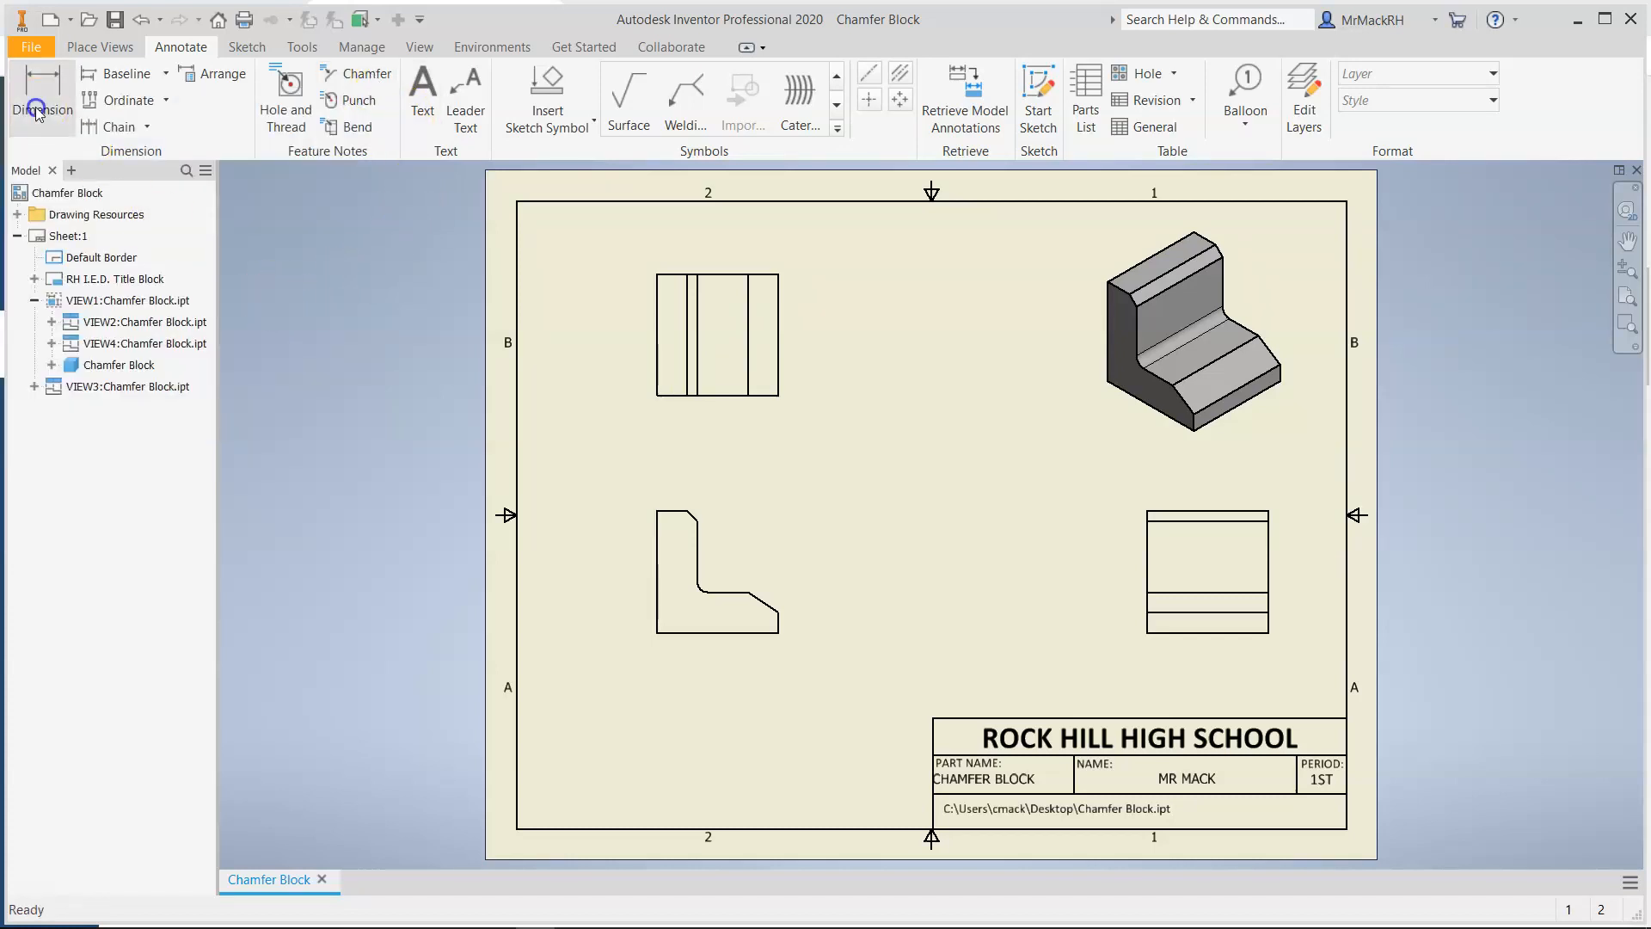
left_click(35, 107)
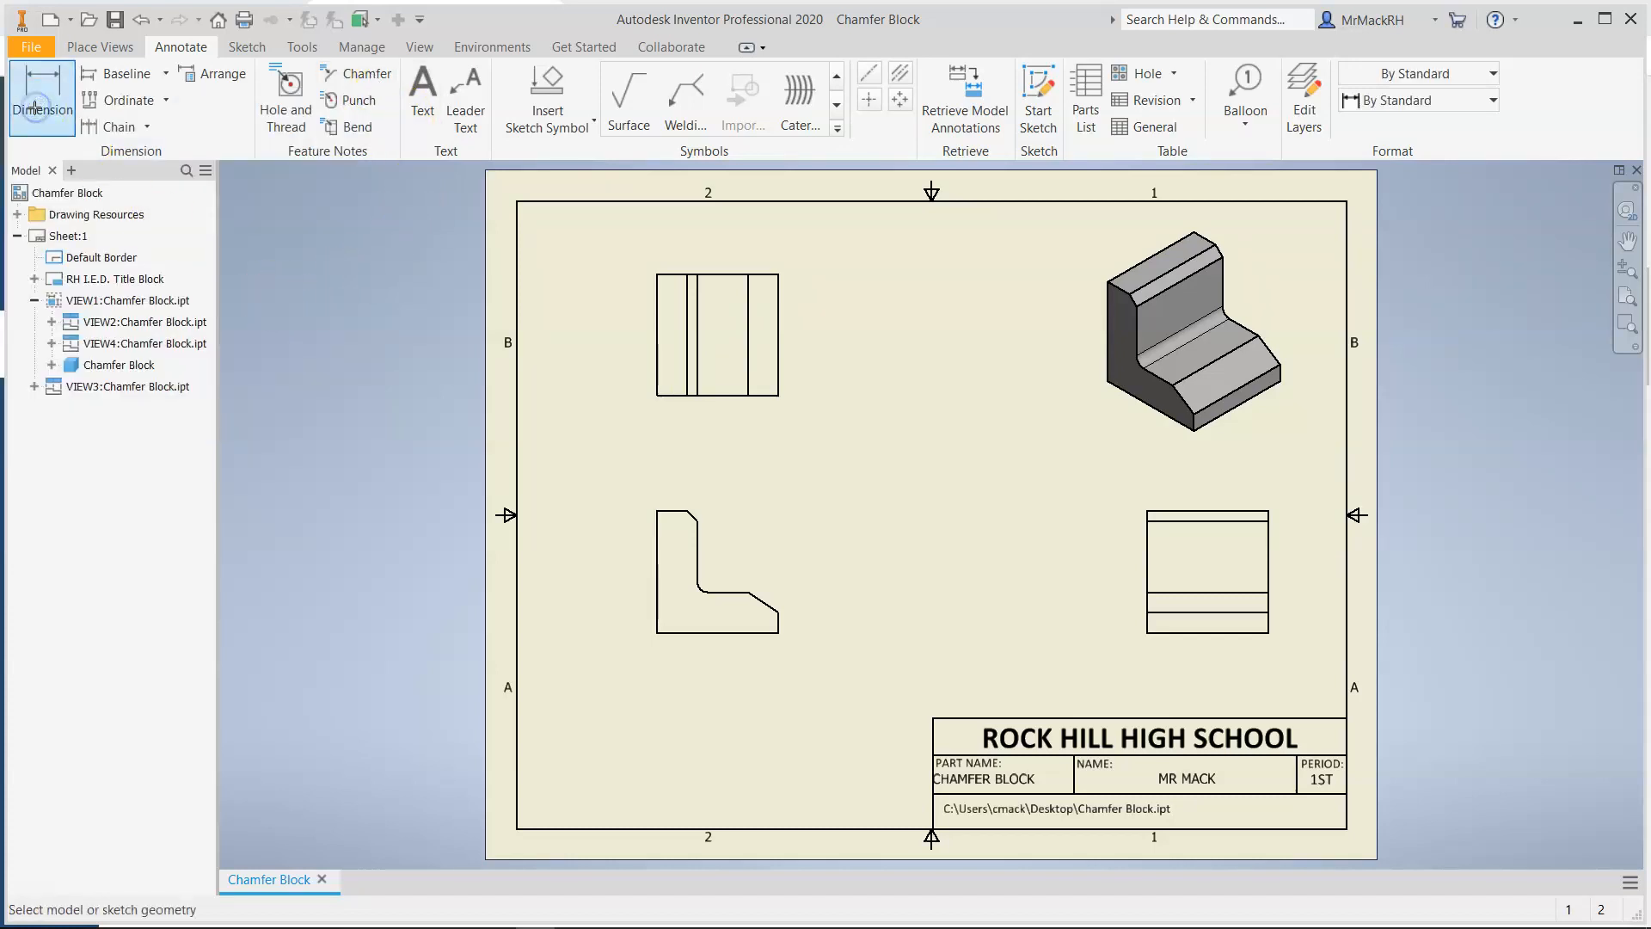
left_click(736, 634)
left_click(738, 663)
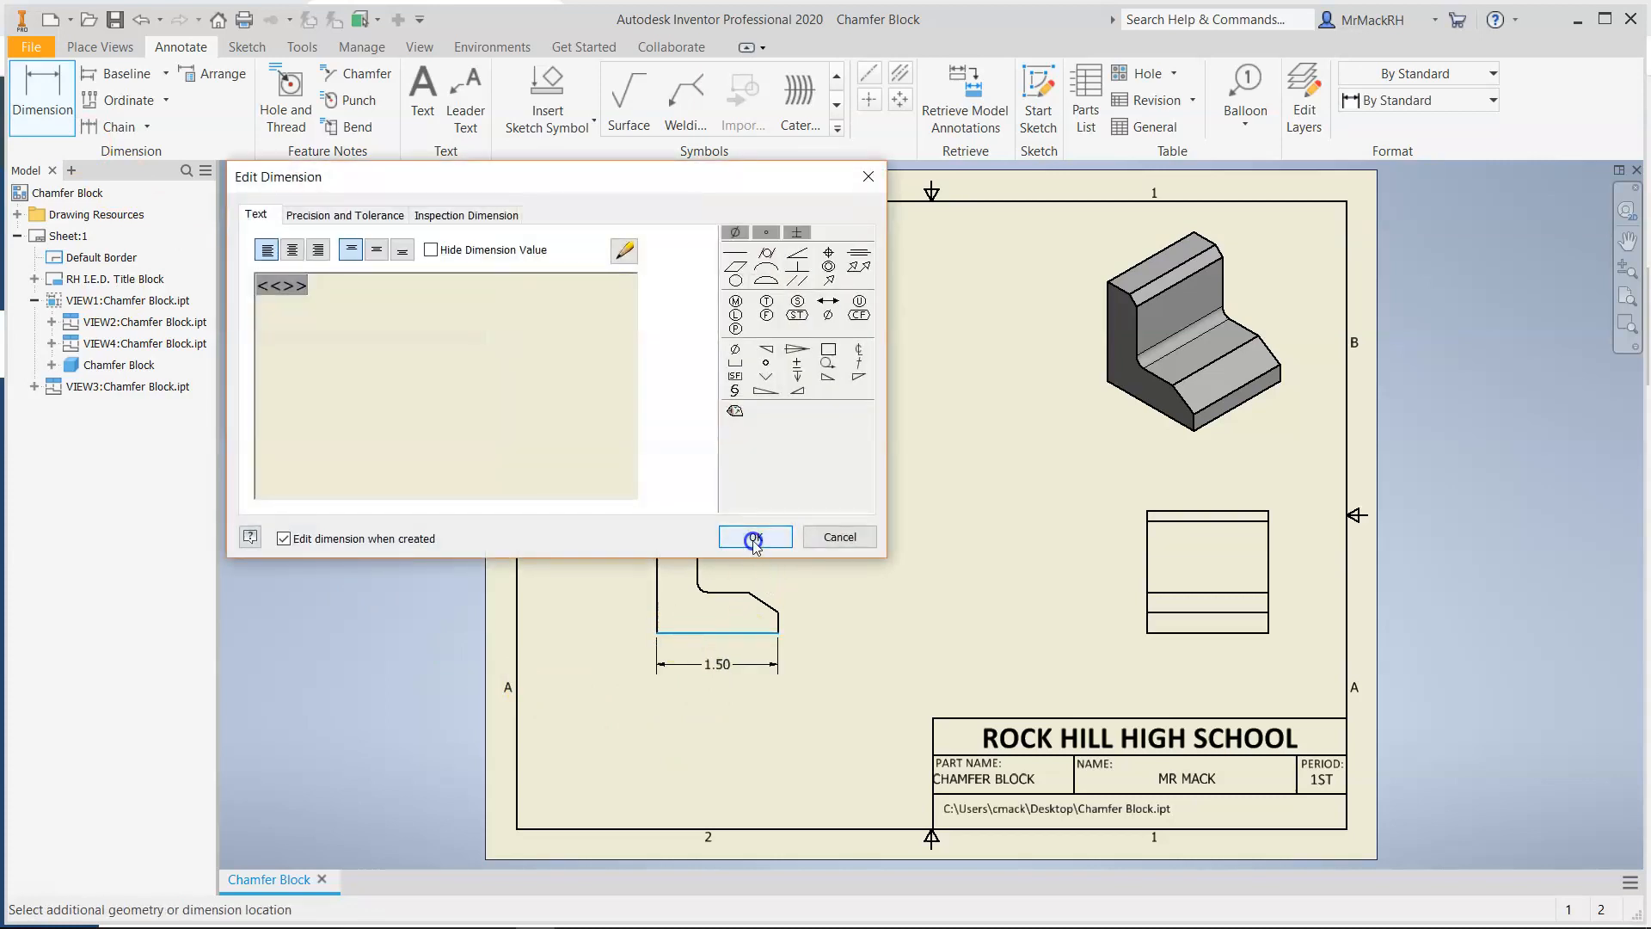
left_click(755, 539)
left_click(656, 561)
left_click(628, 561)
left_click(750, 536)
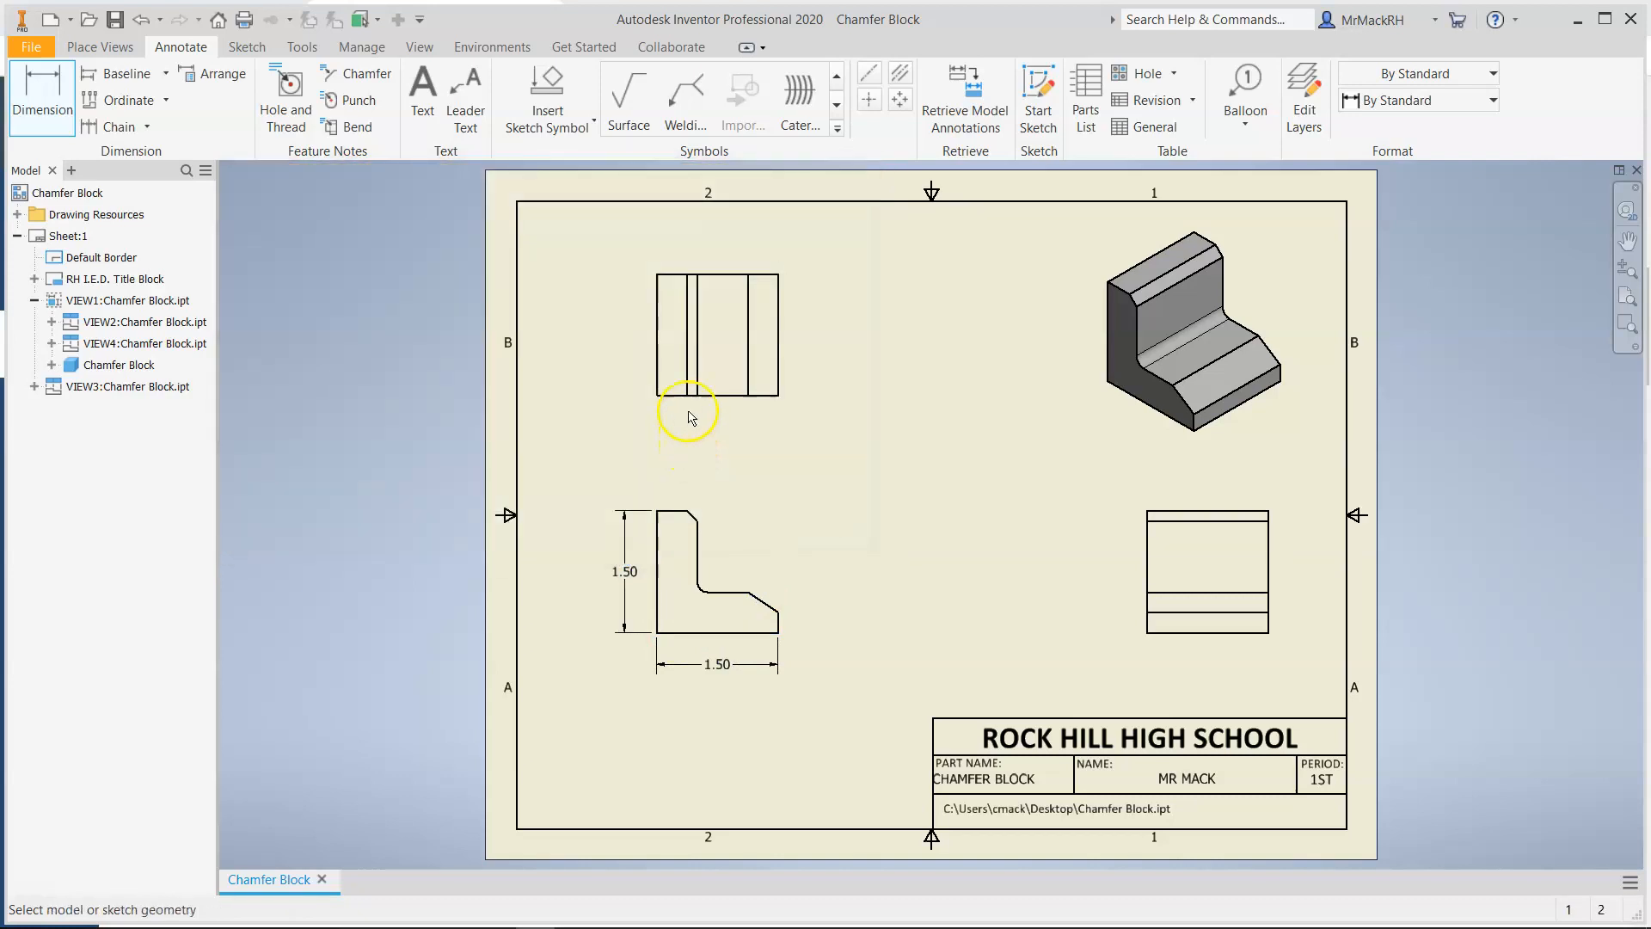
- Dimension the block's depth along the right edge of the top view, keeping the default dimension text
left_click(779, 346)
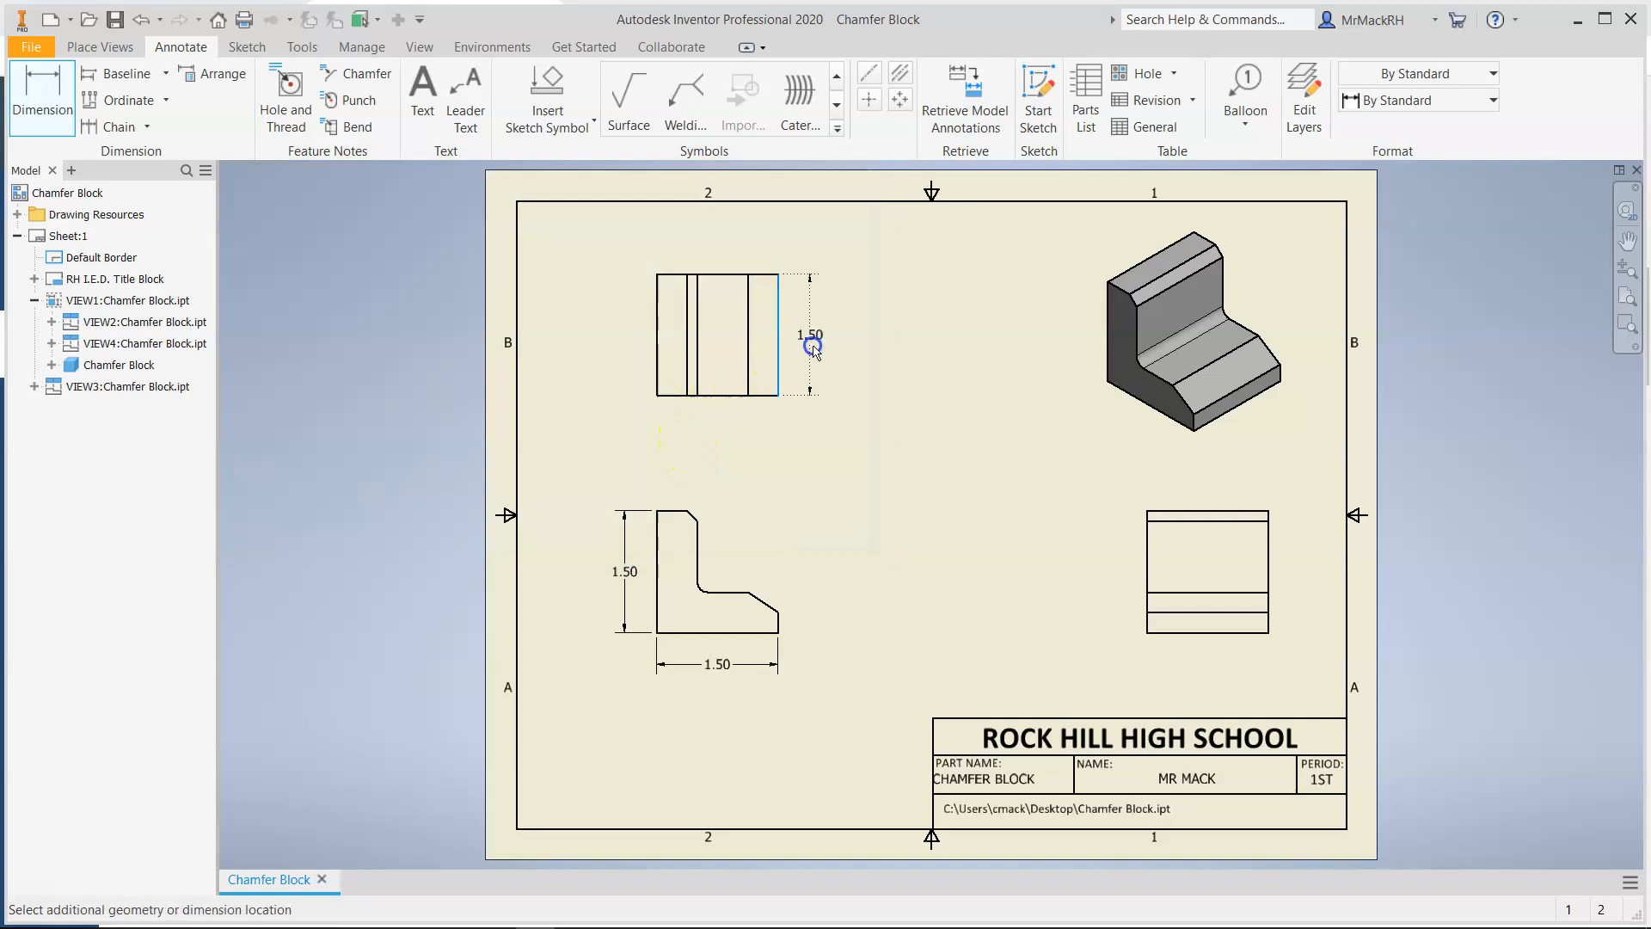
left_click(861, 647)
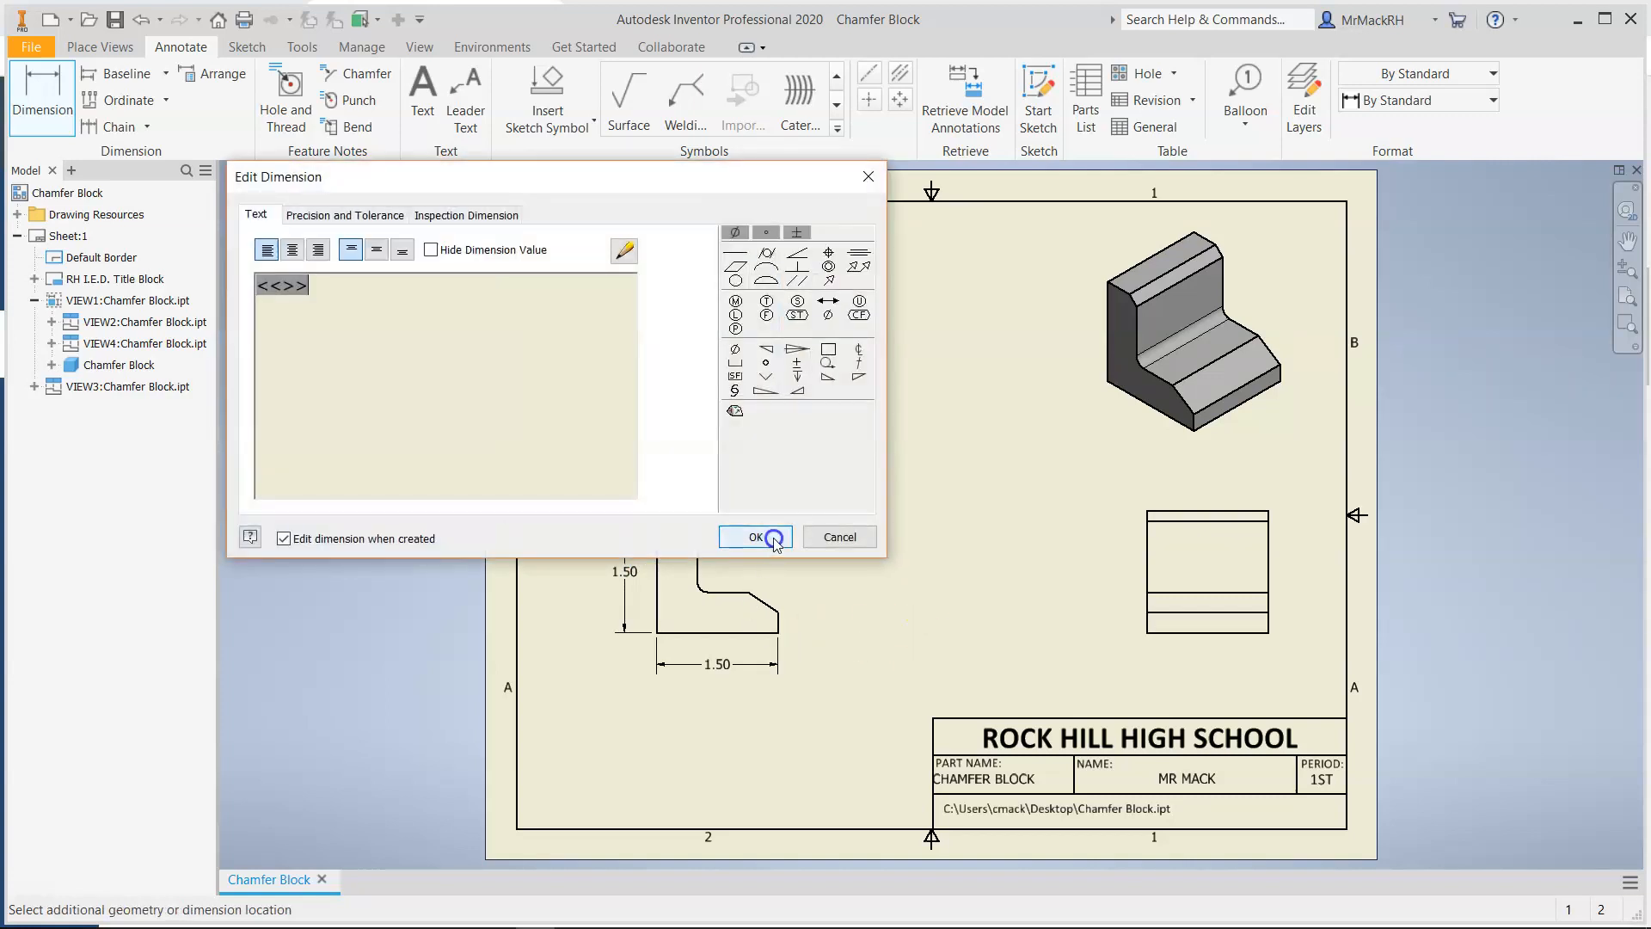
left_click(756, 537)
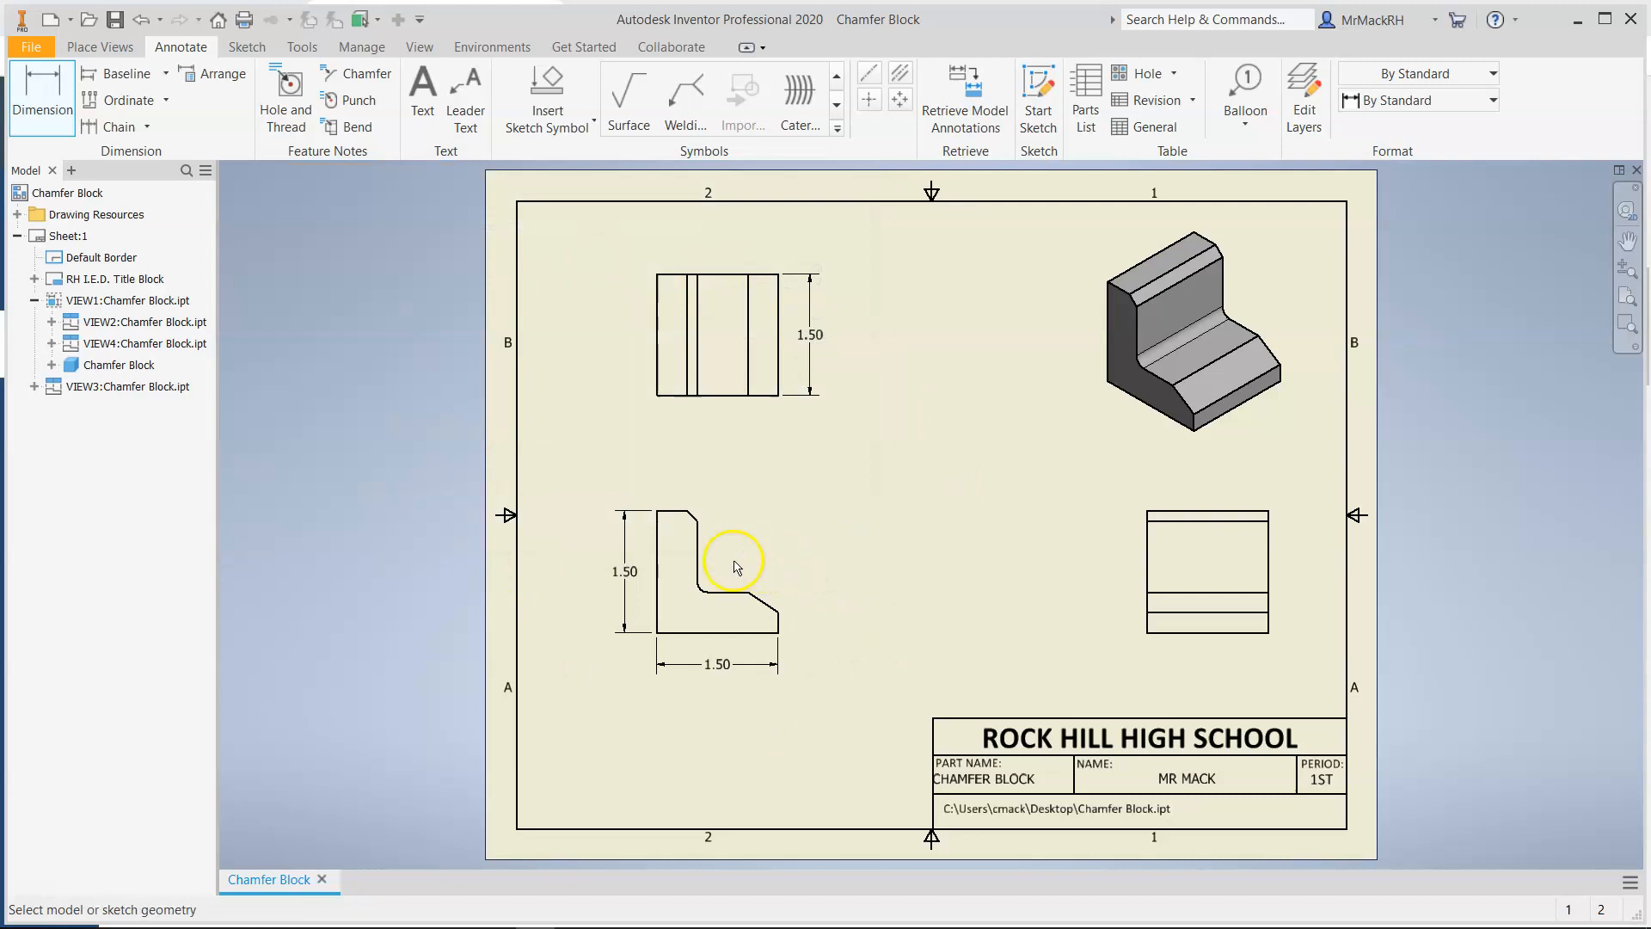
- Dimension the thickness of the upright leg above the front view between its two vertical edges
left_click(658, 561)
left_click(696, 551)
left_click(685, 479)
left_click(755, 539)
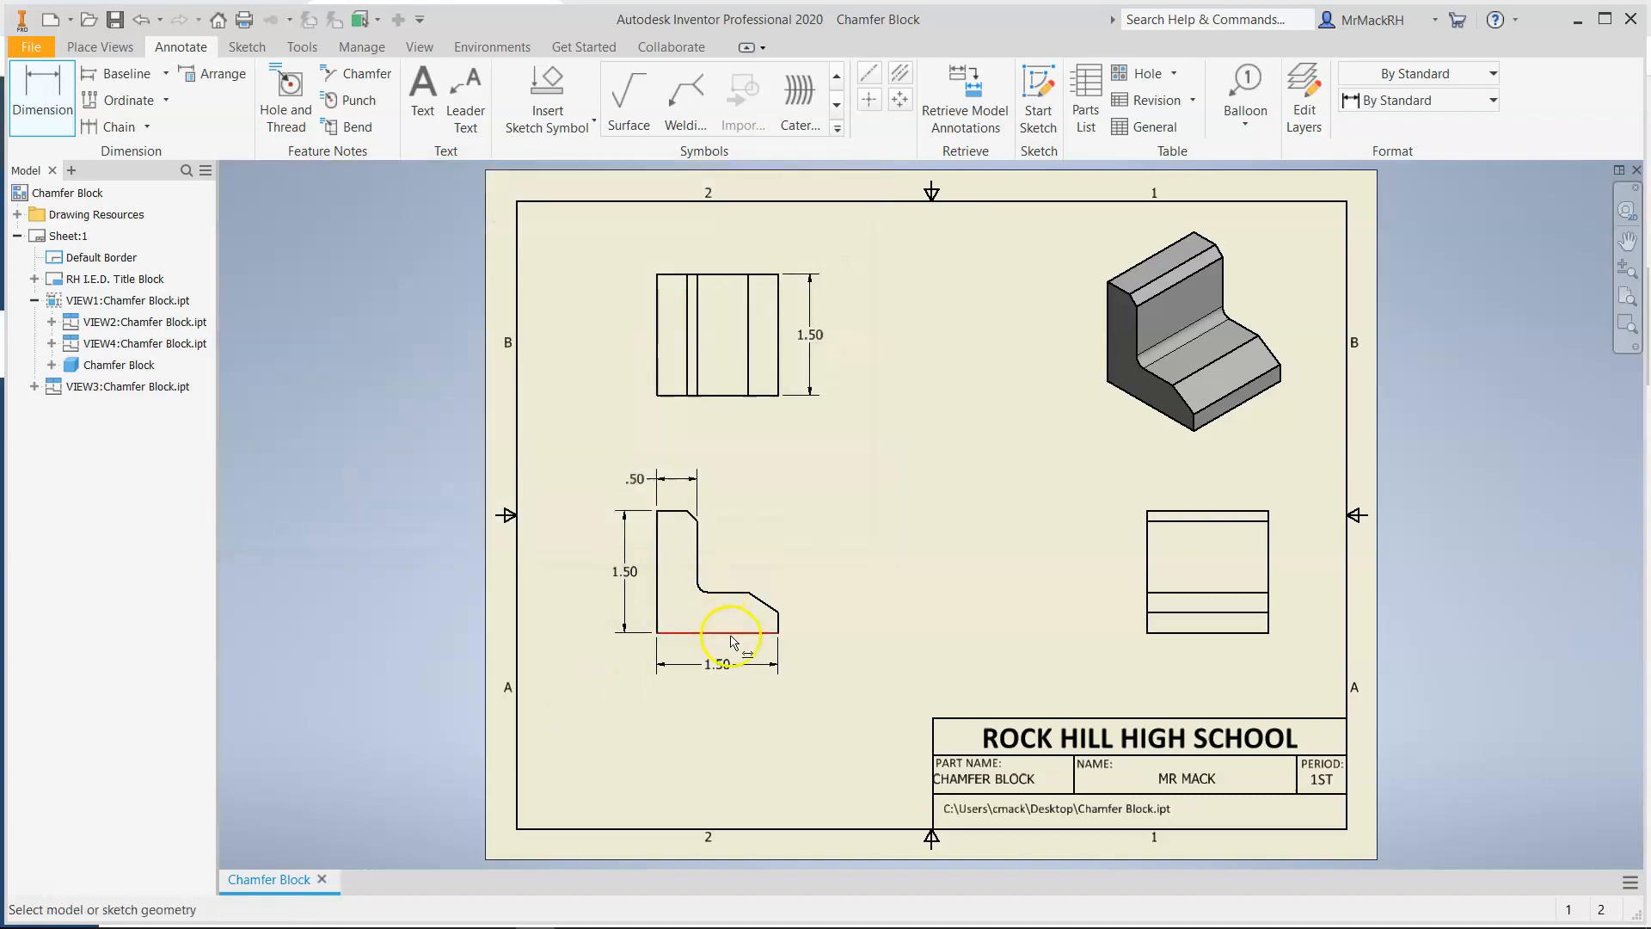
- Dimension the thickness of the horizontal leg to the right of the front view, from the bottom edge to the leg's upper edge
left_click(732, 633)
left_click(733, 593)
left_click(834, 609)
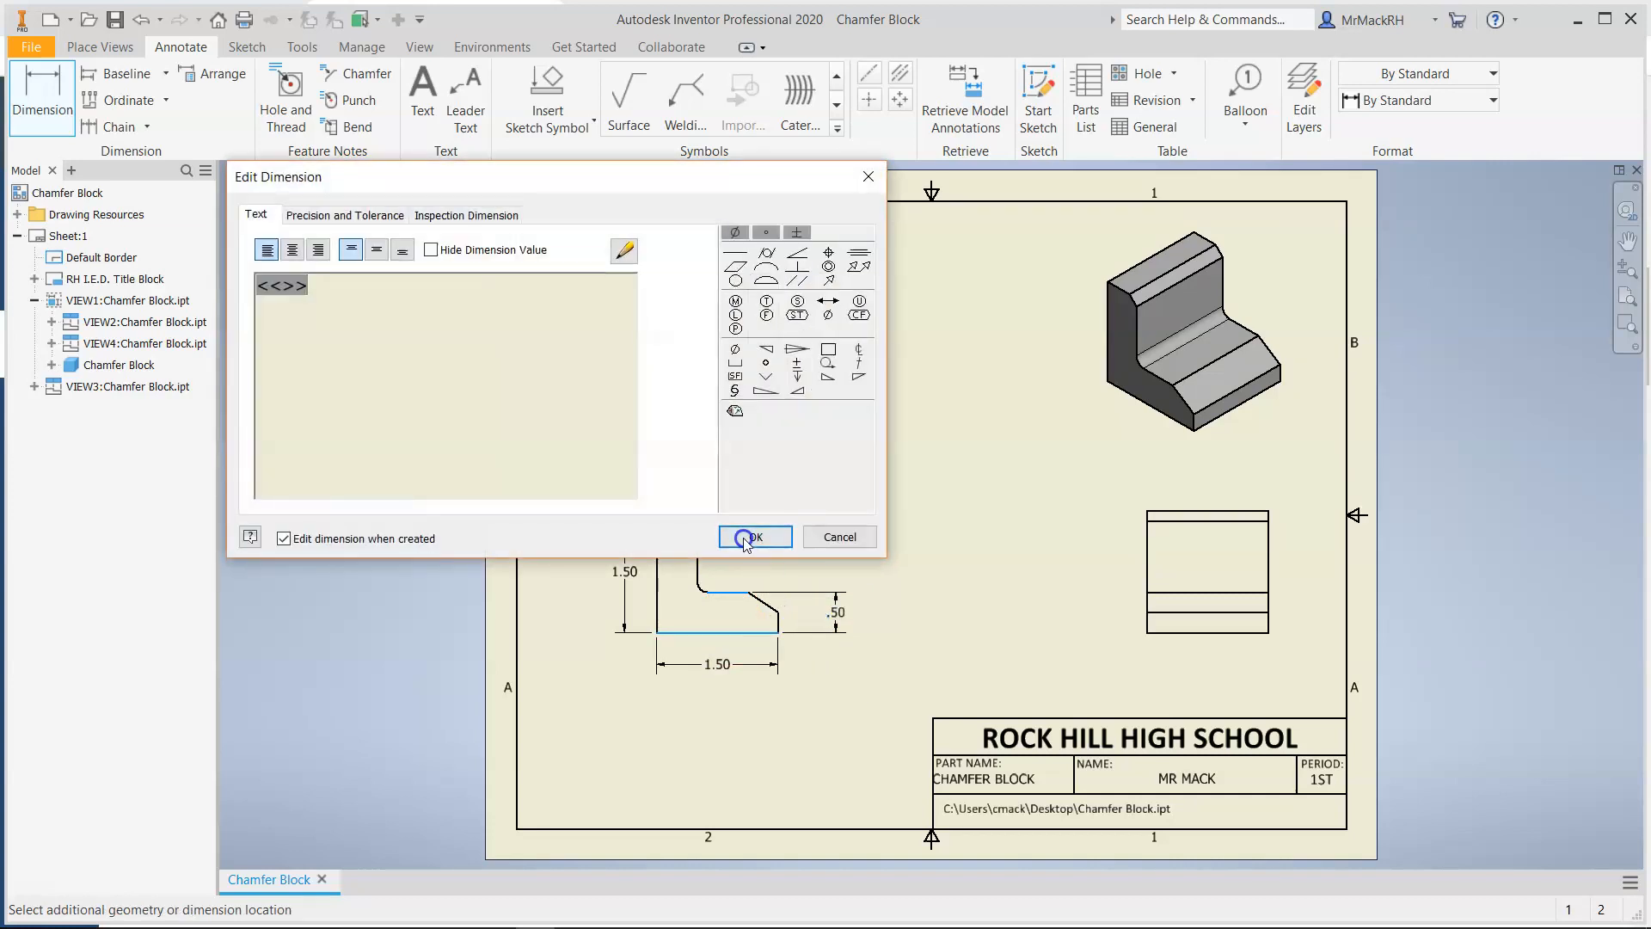
left_click(746, 538)
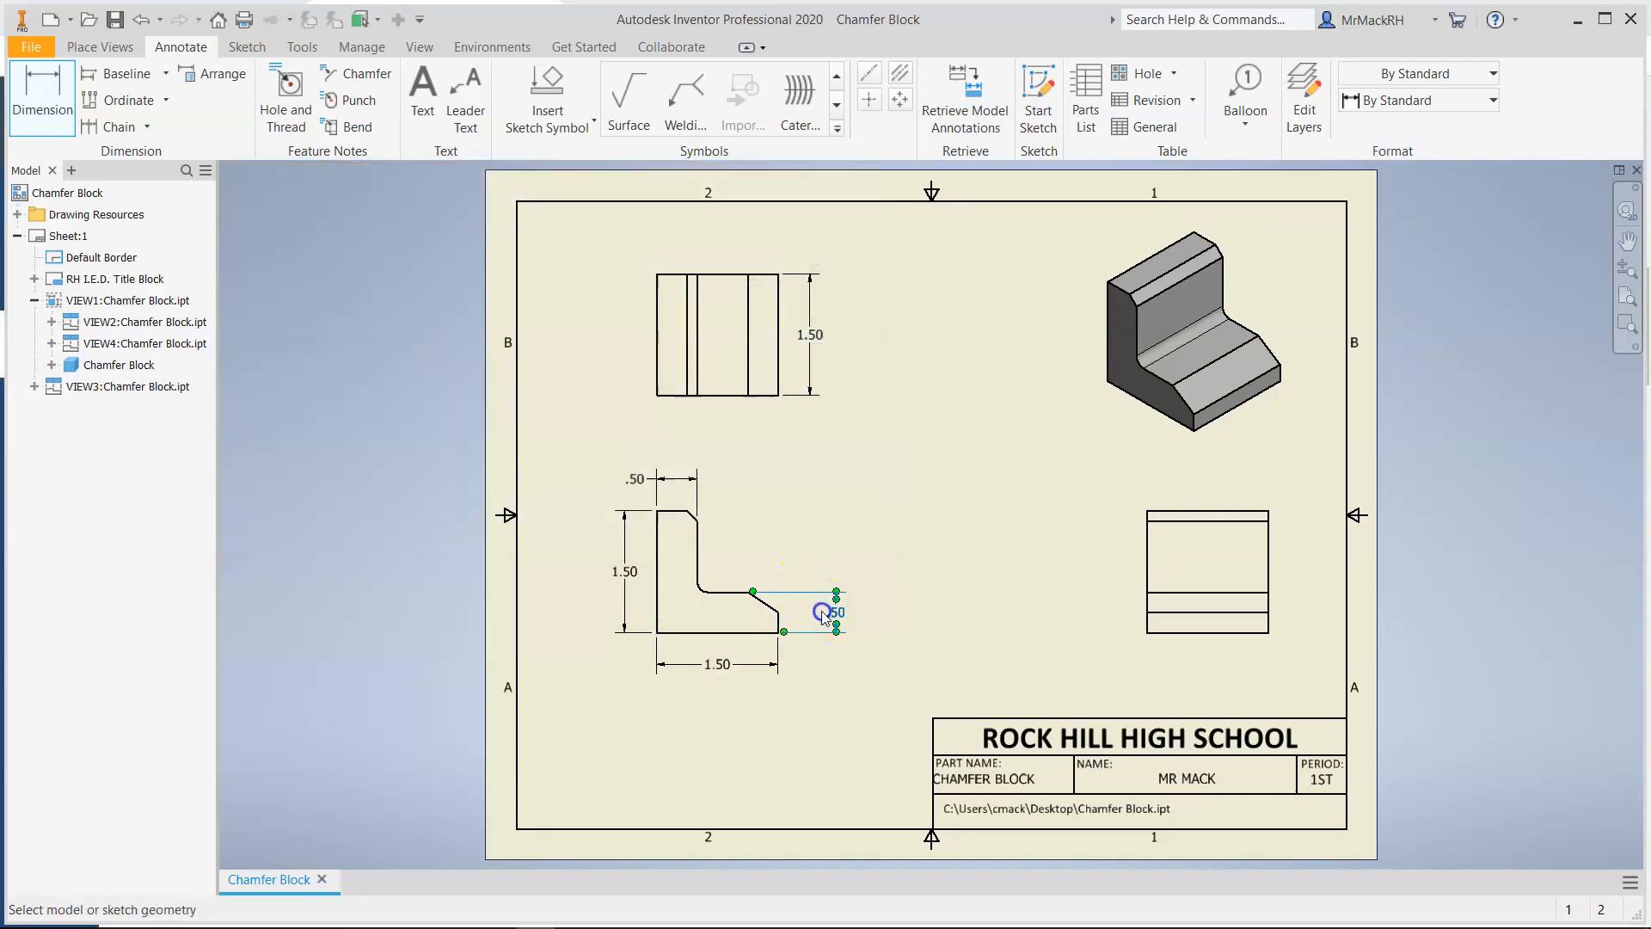
double_click(835, 612)
left_click(840, 538)
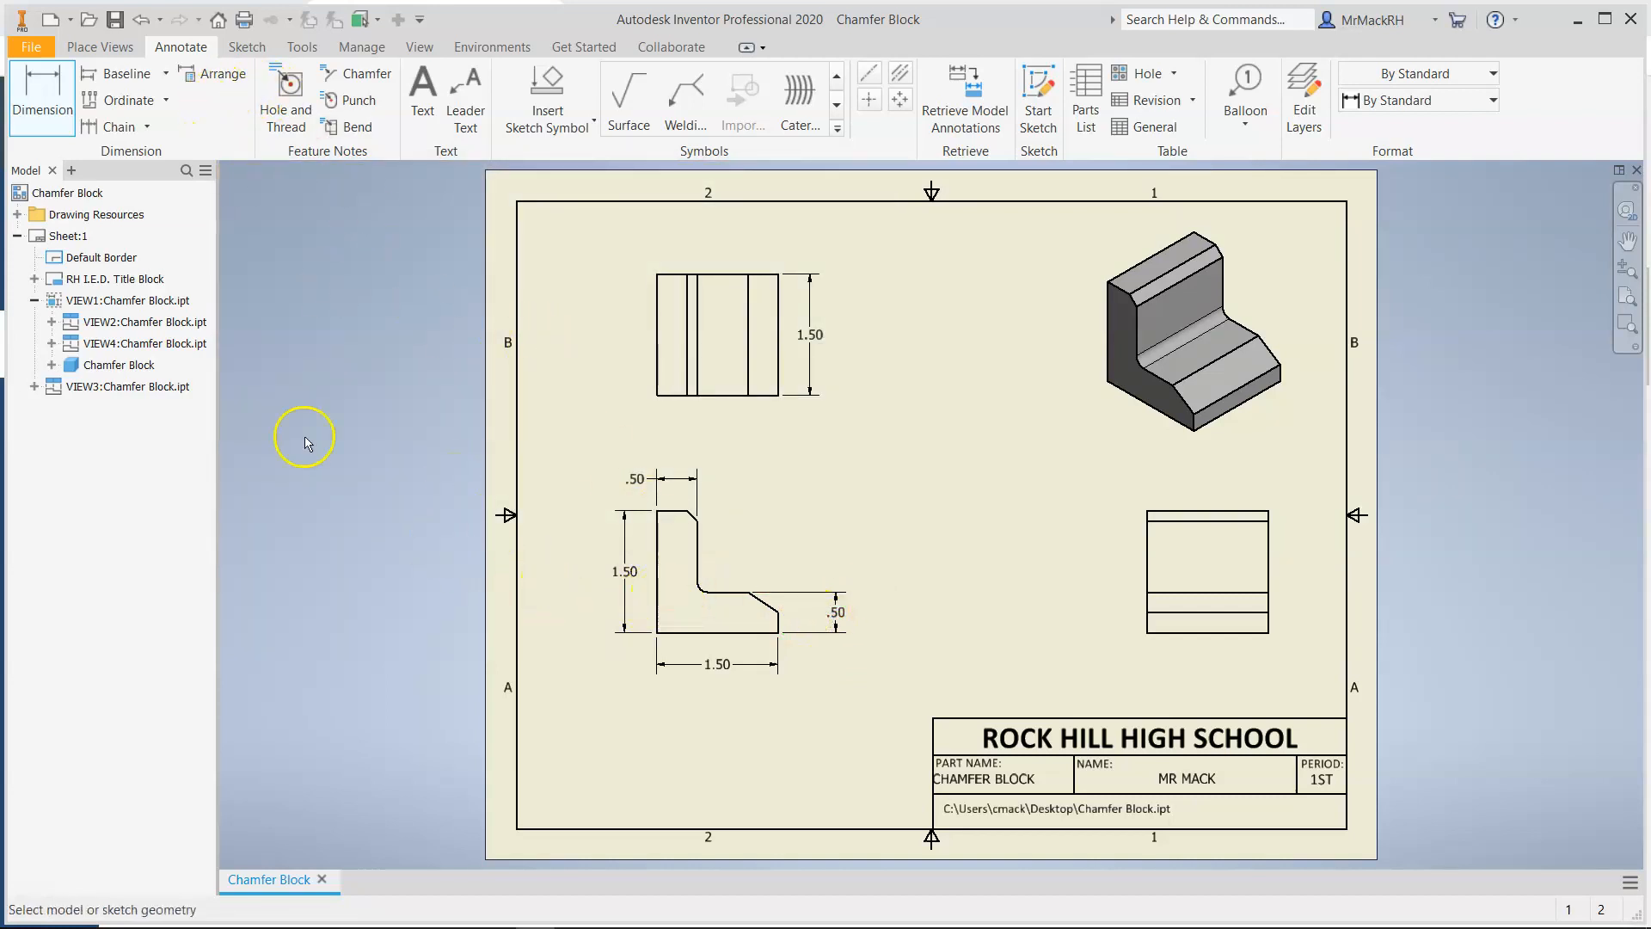
- Add a radius dimension to the inside corner fillet of the front view, placed to the upper right of the arc
left_click(53, 126)
scroll(719, 602, "down", 3)
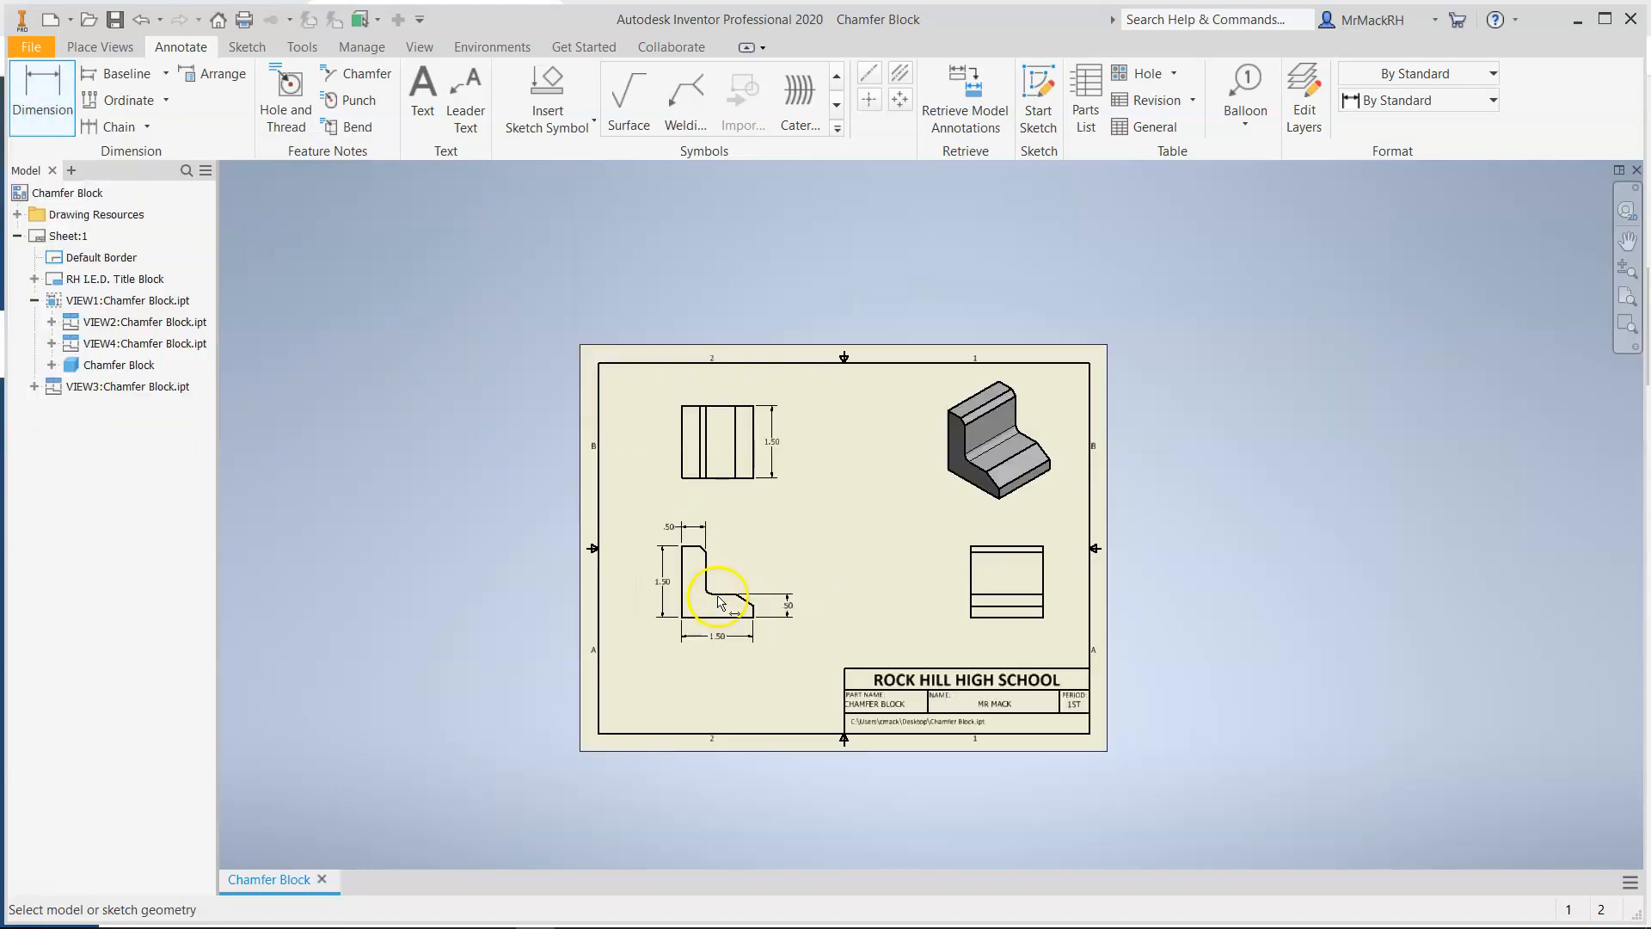
scroll(719, 602, "up", 5)
left_click(703, 568)
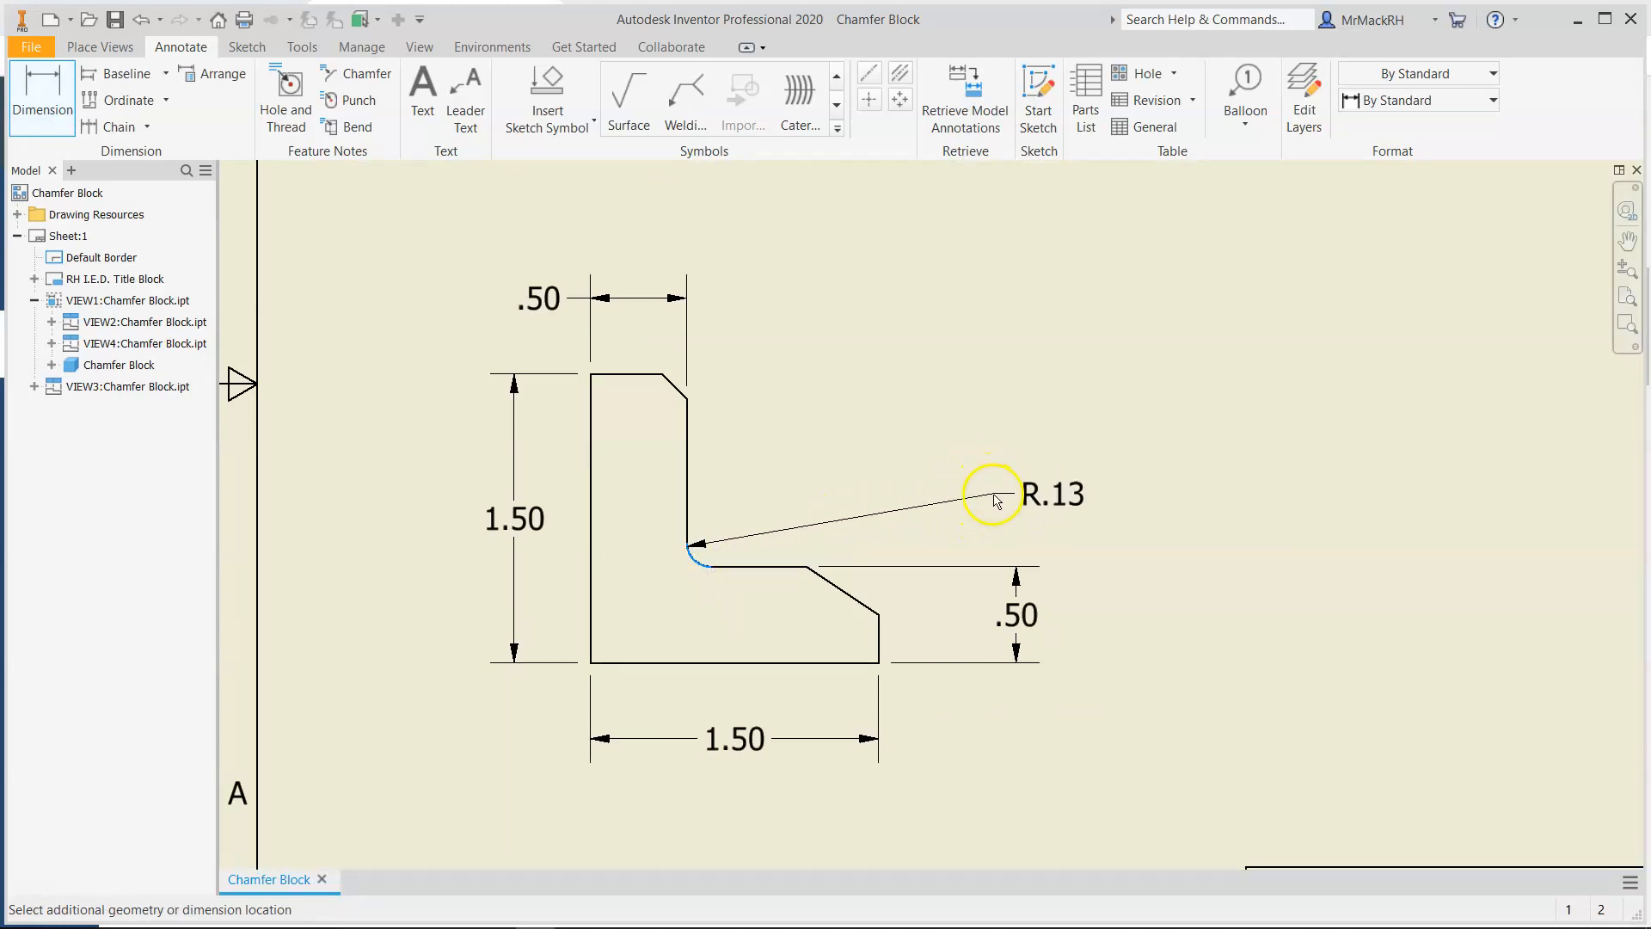
left_click(989, 498)
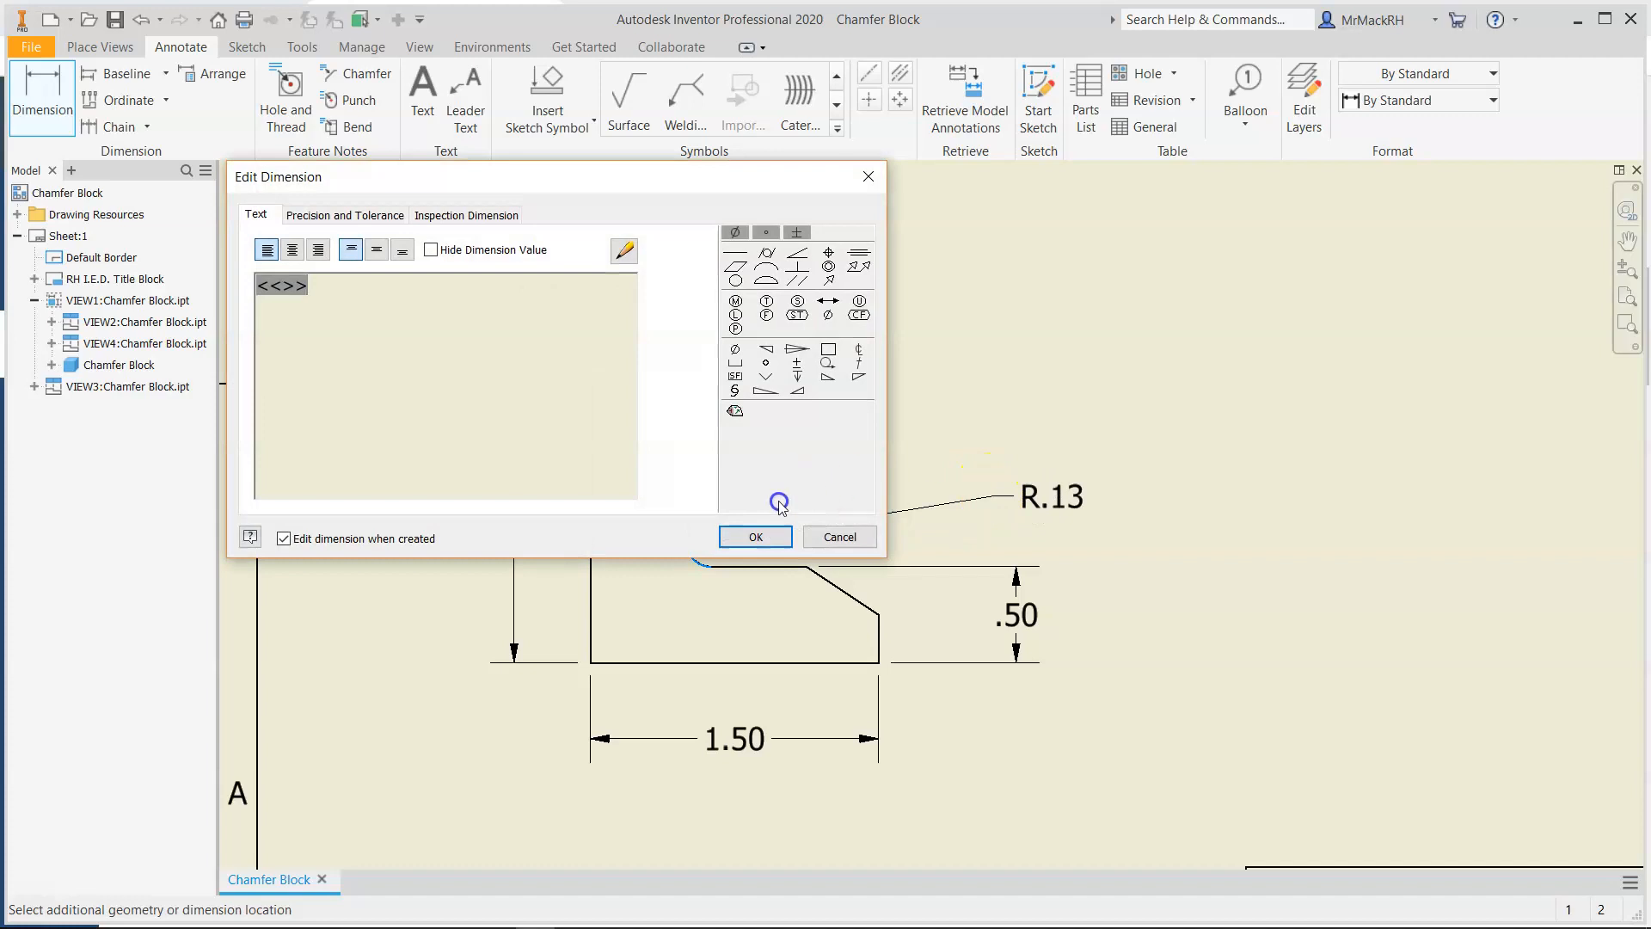
left_click(755, 537)
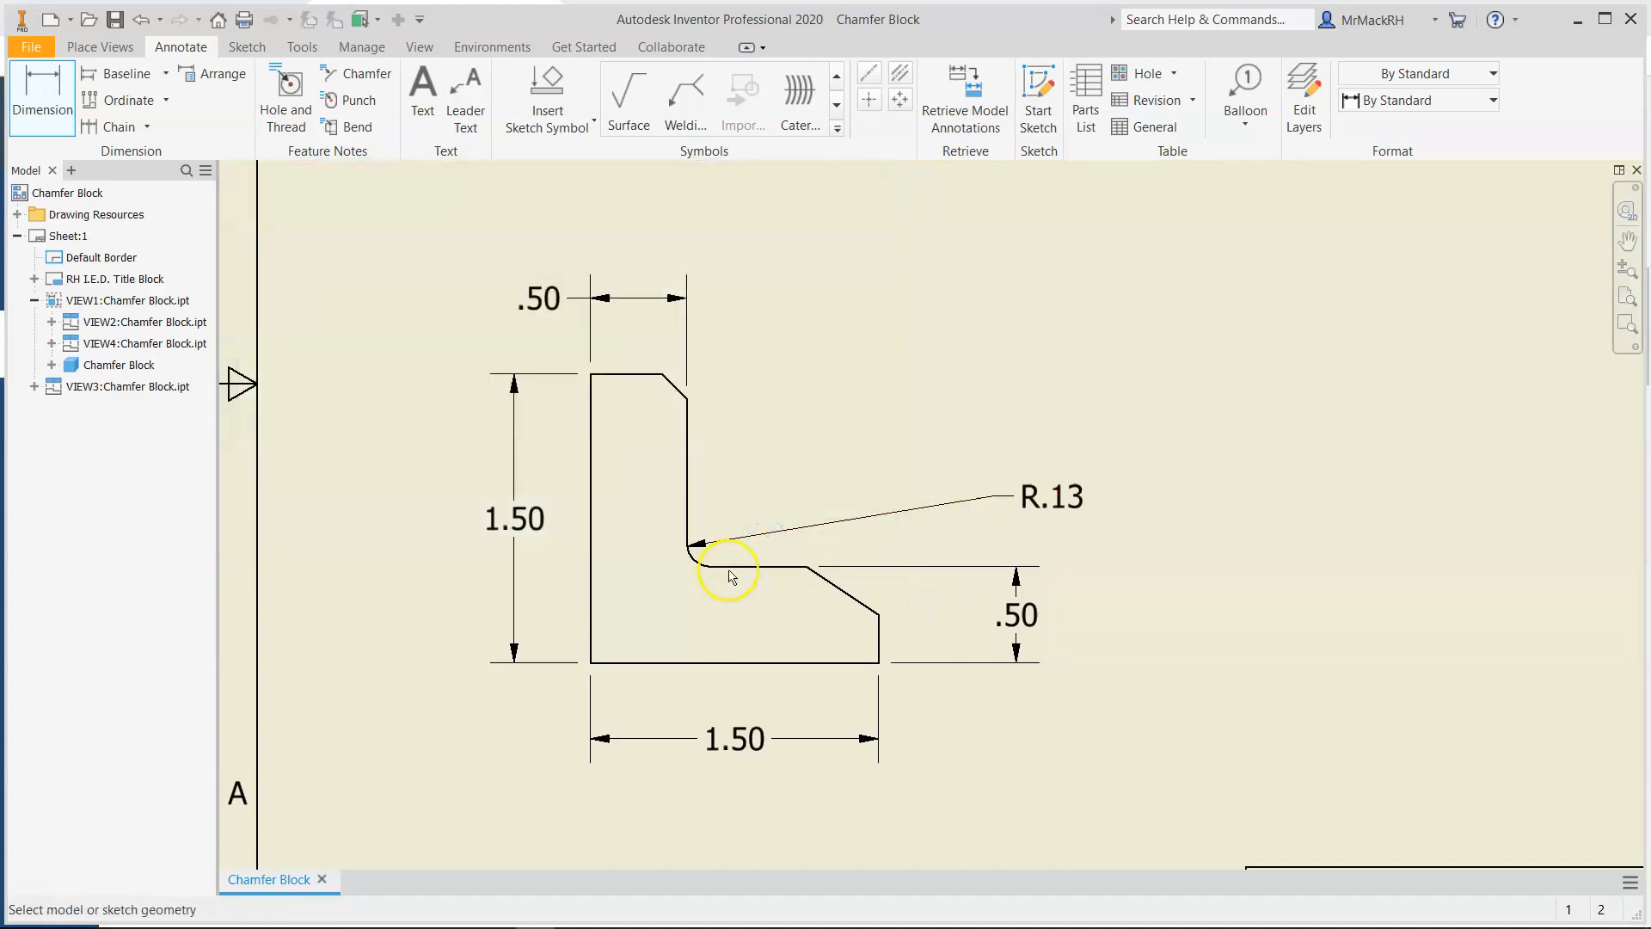
scroll(728, 588, "down", 5)
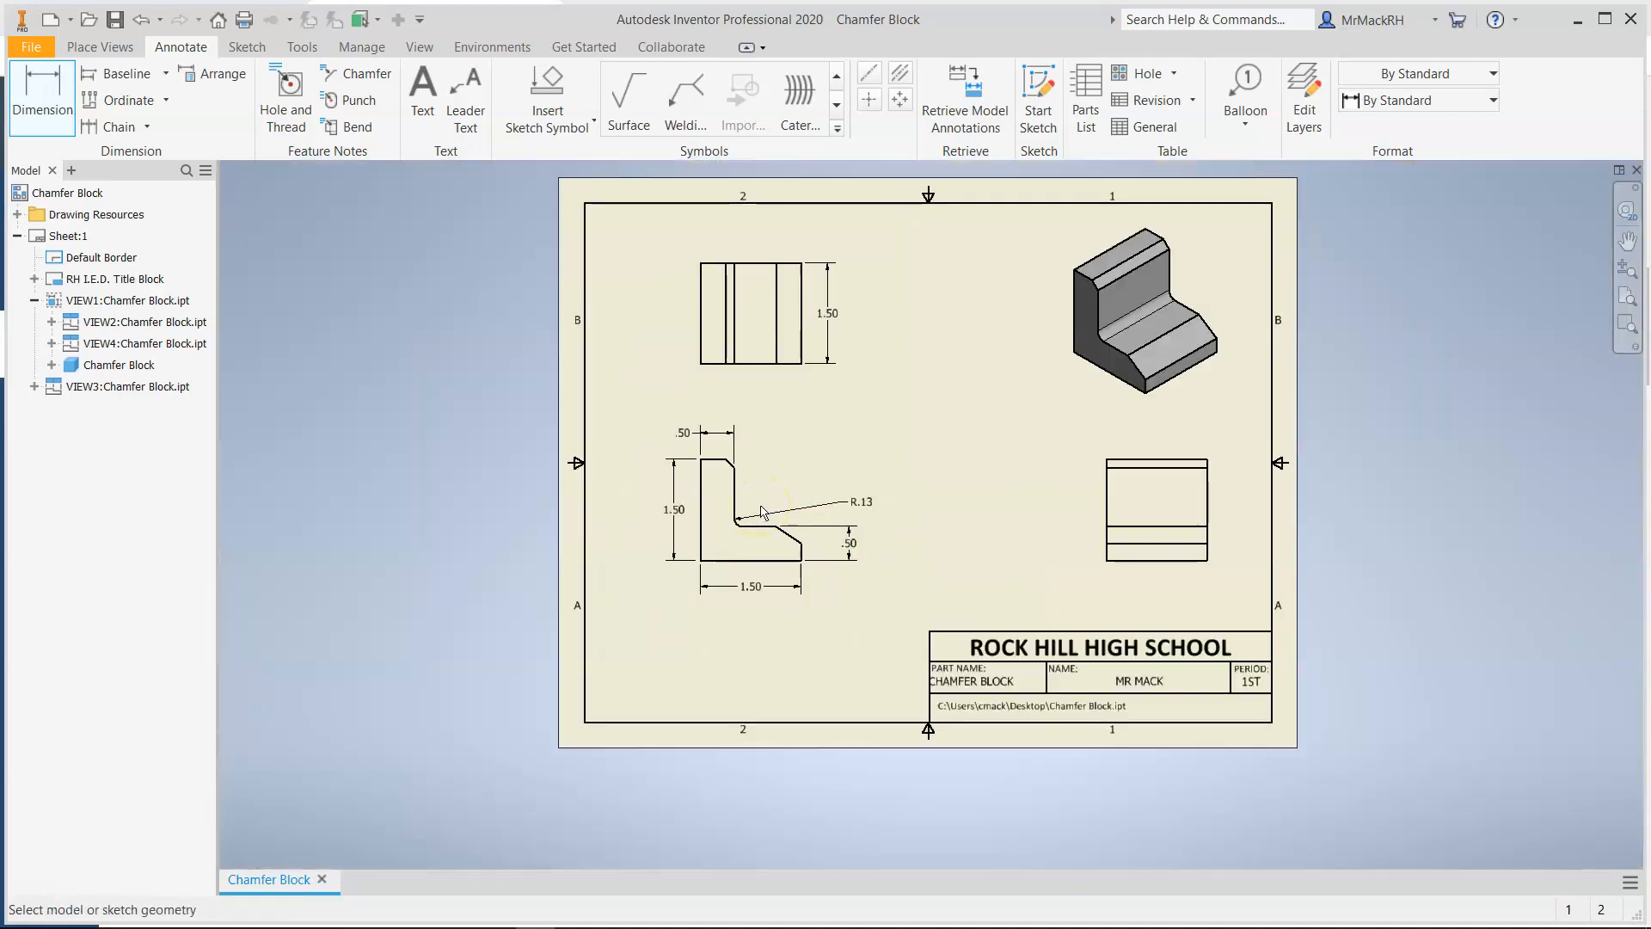
scroll(761, 512, "up", 3)
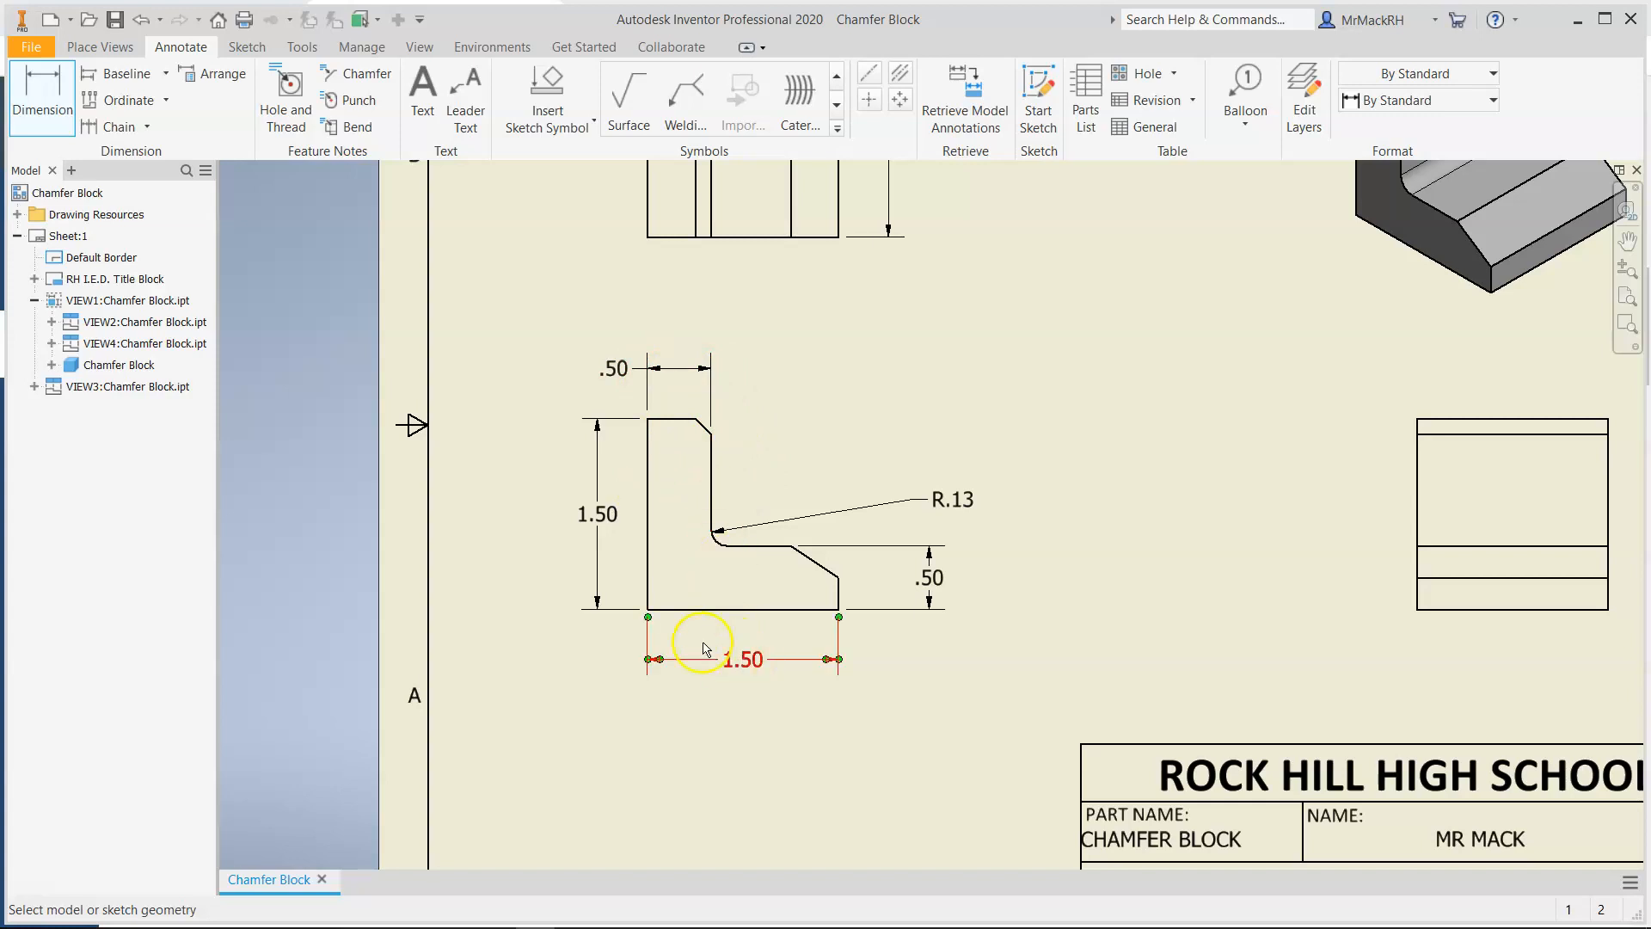
double_click(599, 513)
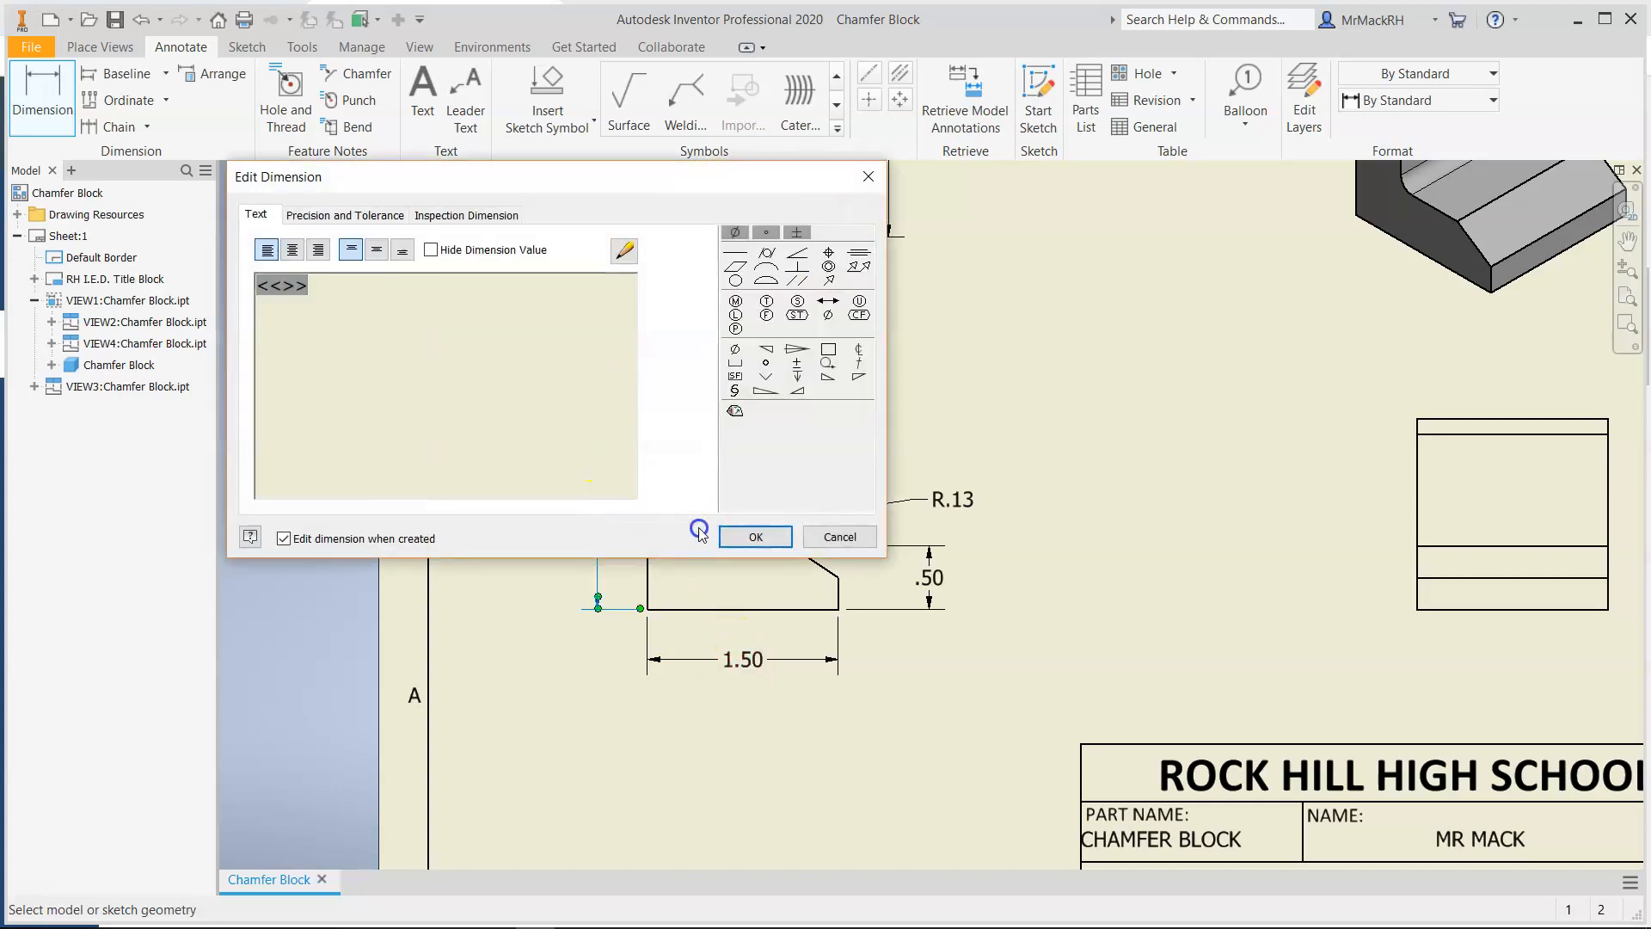
left_click(839, 536)
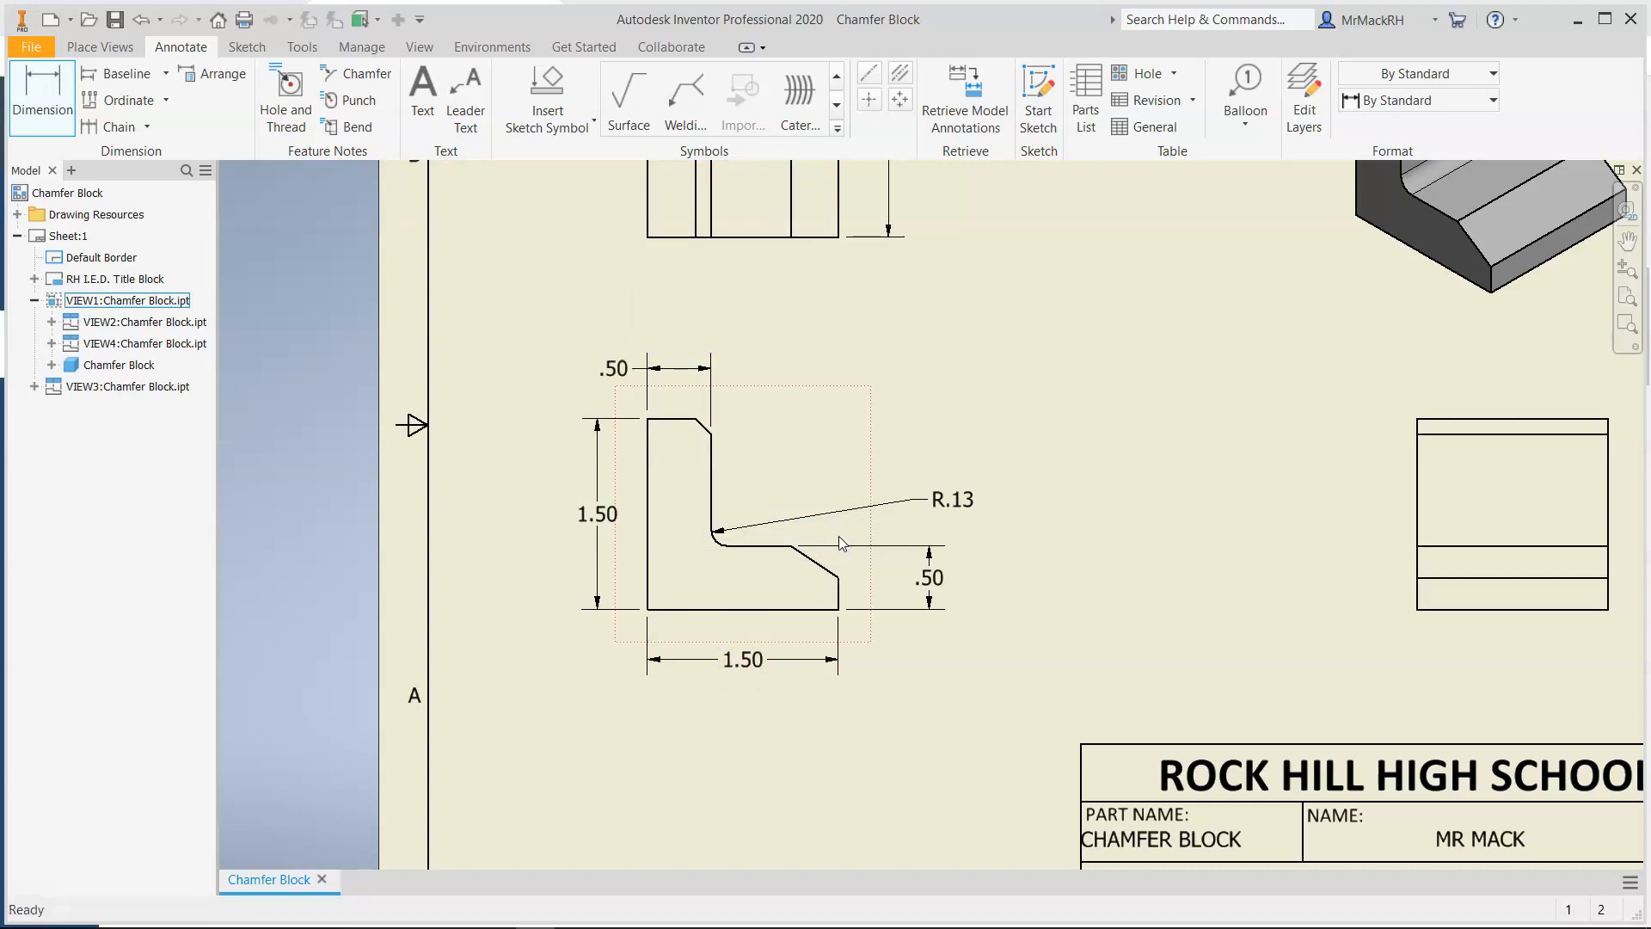
key("Escape")
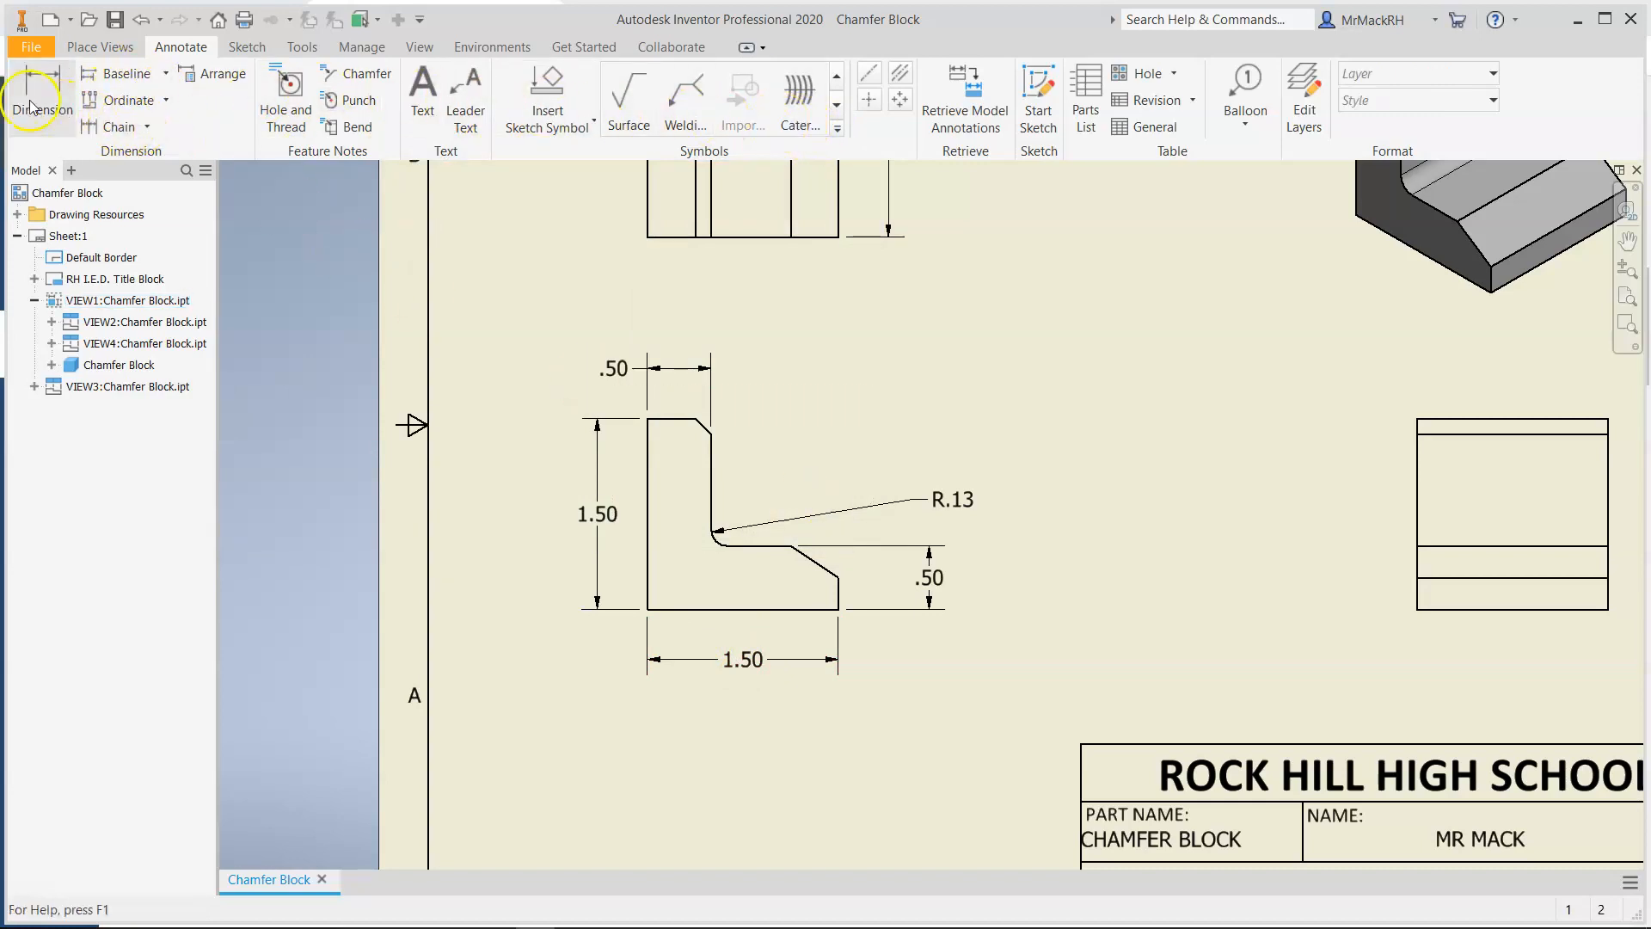
- Move the front view's overall height dimension farther left and its overall width dimension farther below the view
left_click(602, 513)
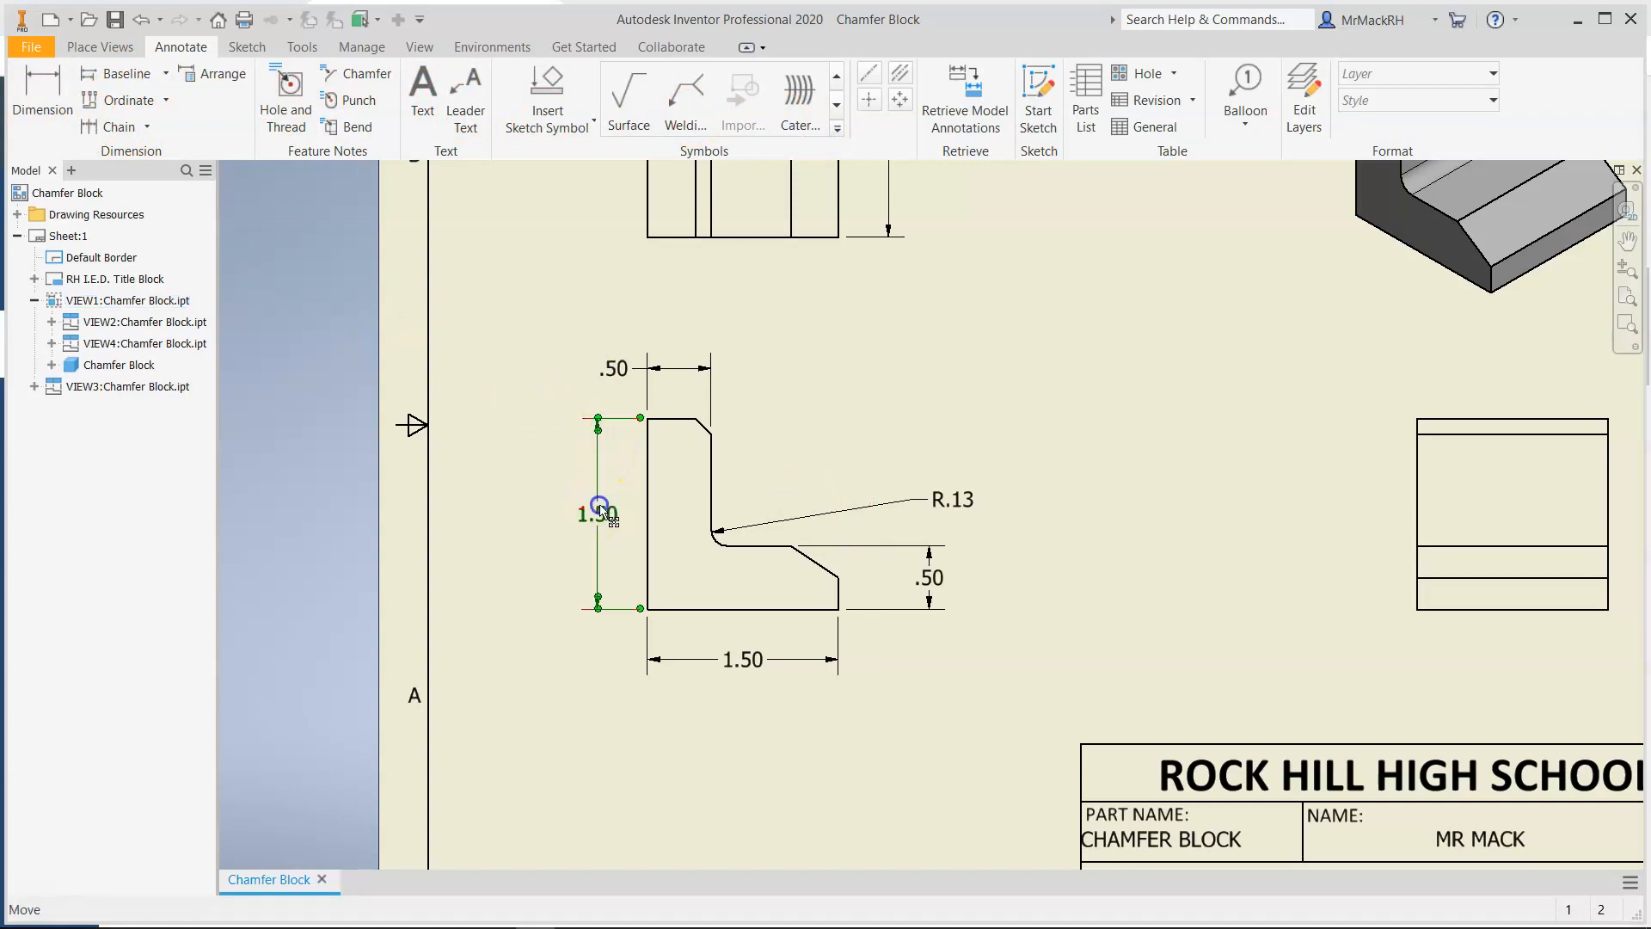
left_click_drag(599, 509, 571, 508)
left_click_drag(736, 665, 732, 691)
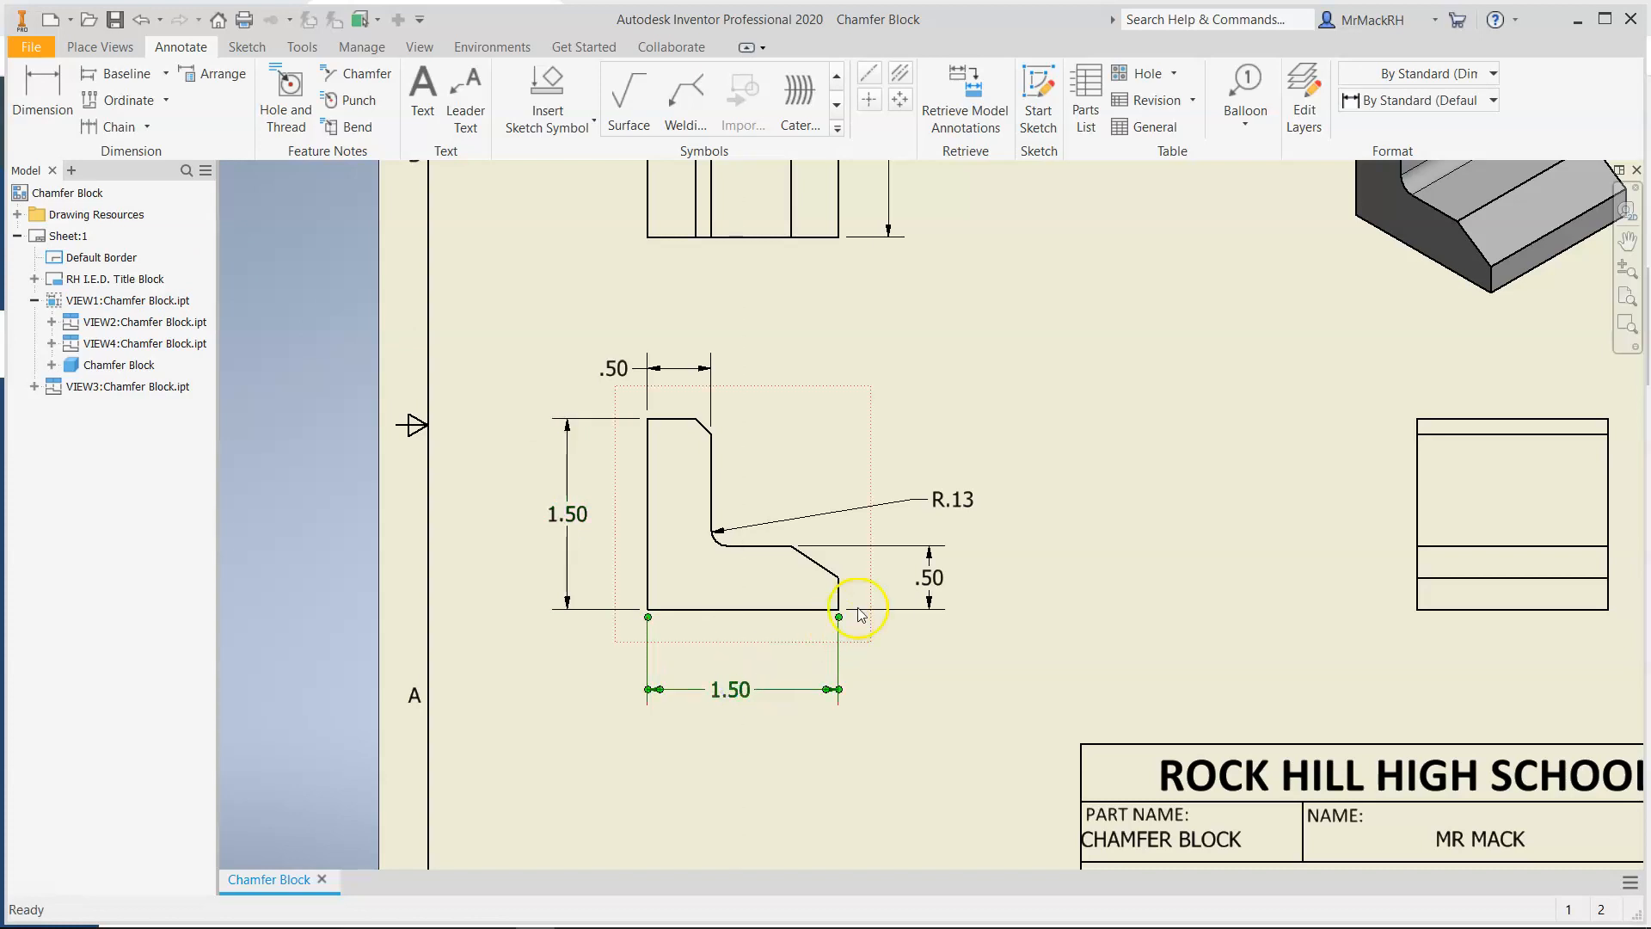
- Move the horizontal leg's thickness dimension inside the overall height dimension, and the upright leg's thickness dimension below the view, inside the overall width dimension
left_click(929, 581)
left_click_drag(929, 581, 621, 580)
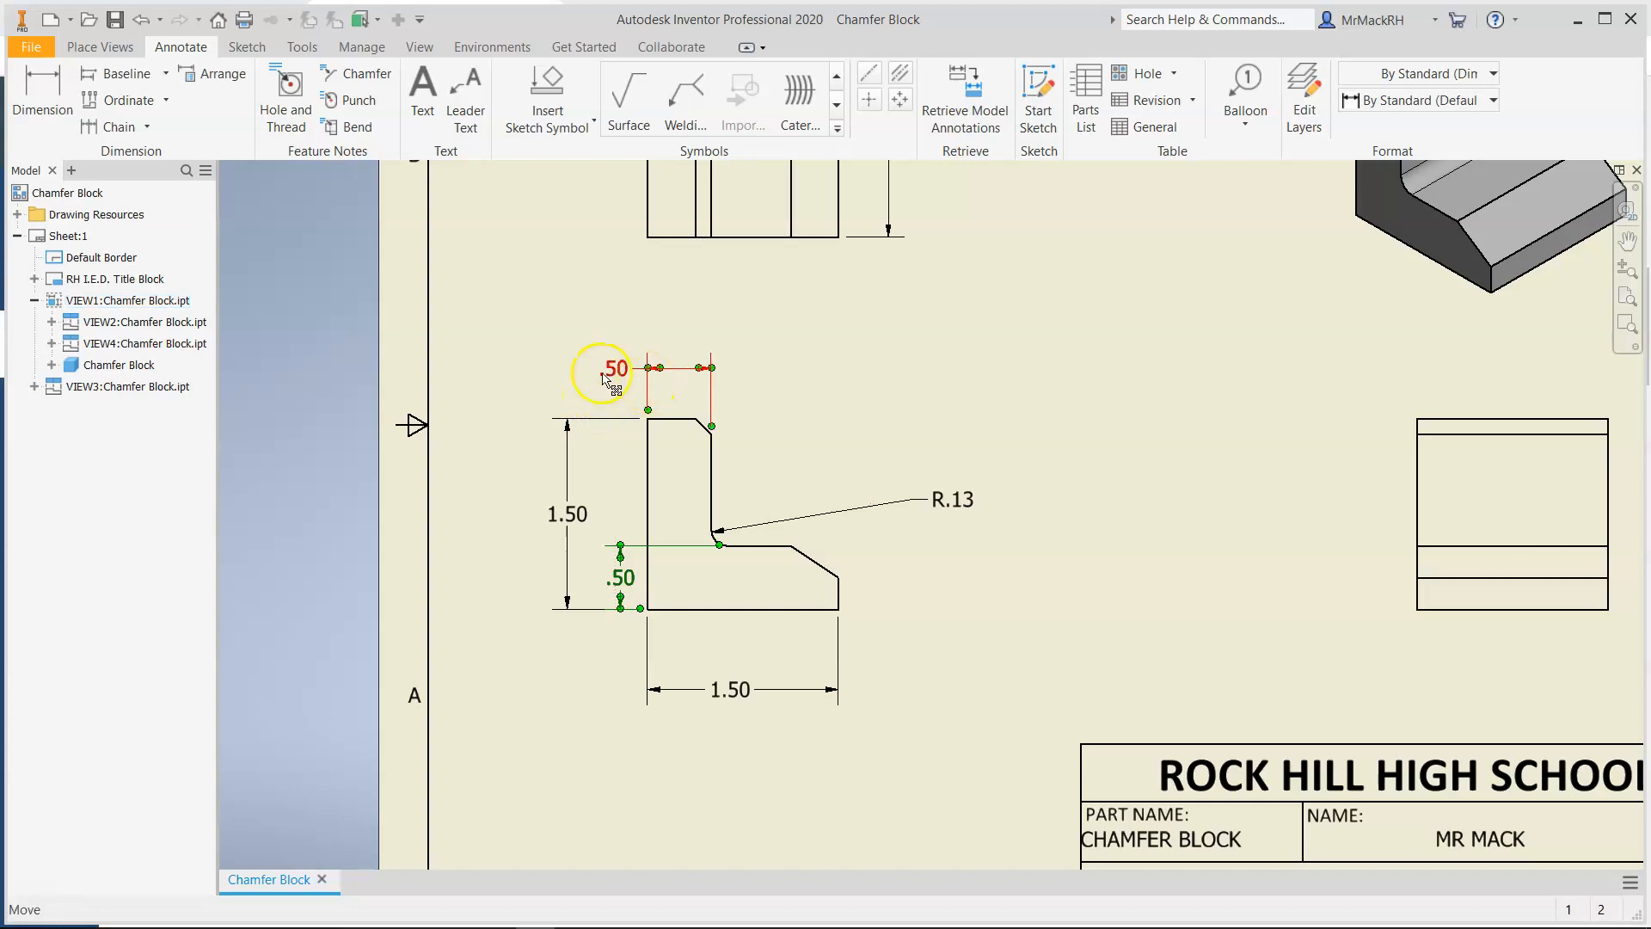
left_click_drag(621, 372, 705, 647)
left_click(981, 657)
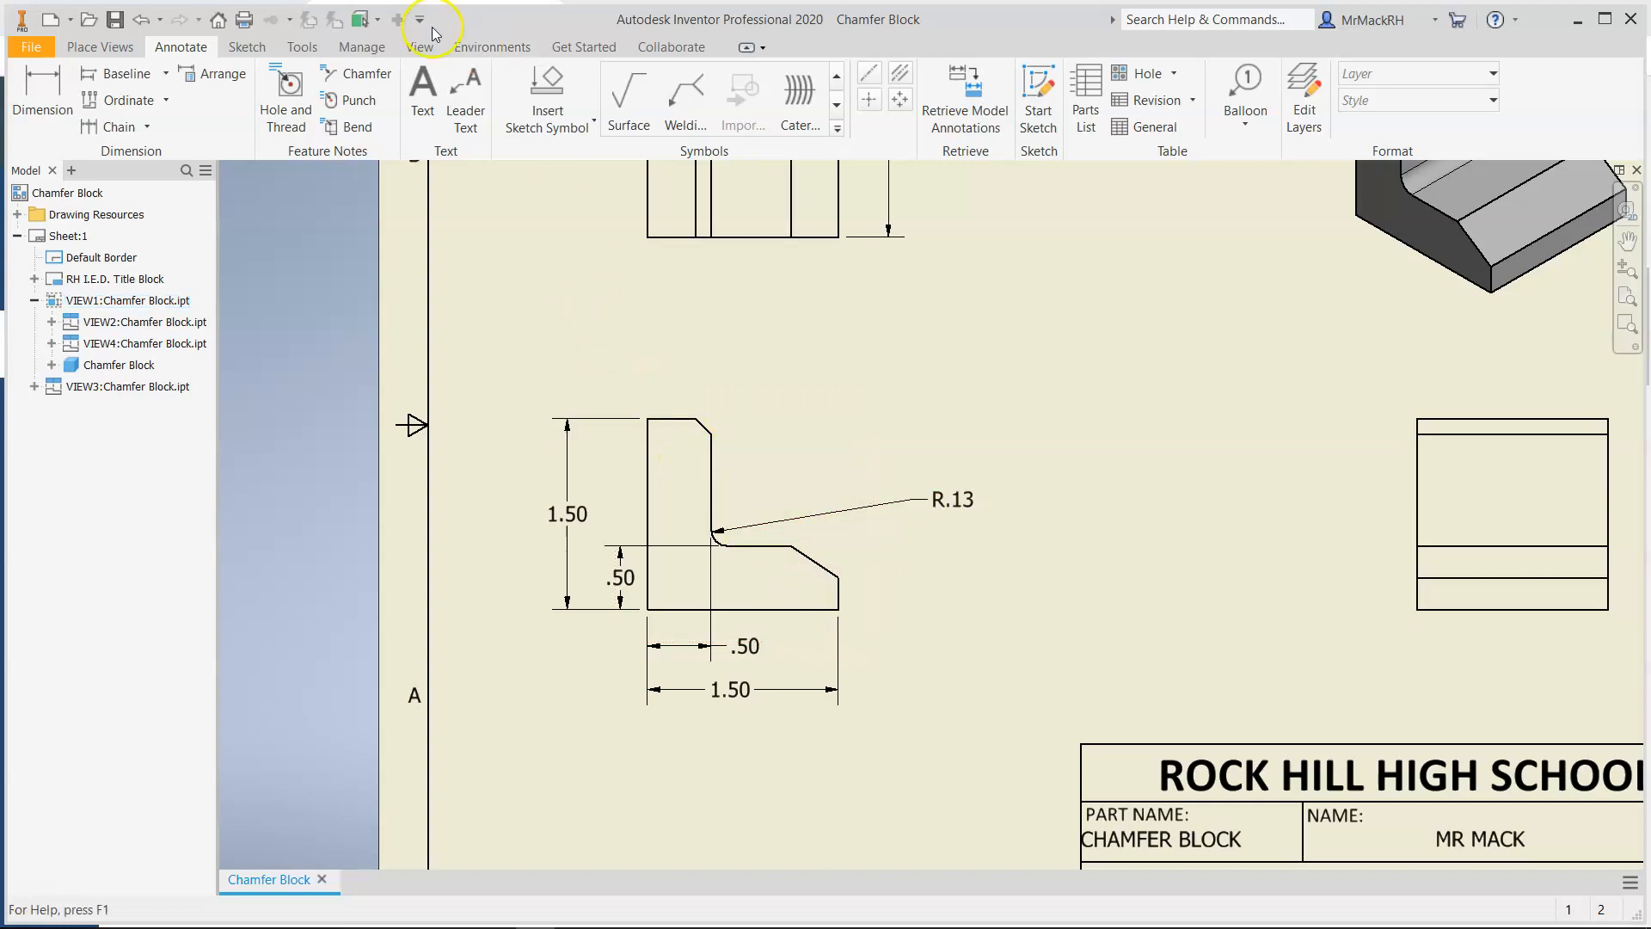
left_click(346, 74)
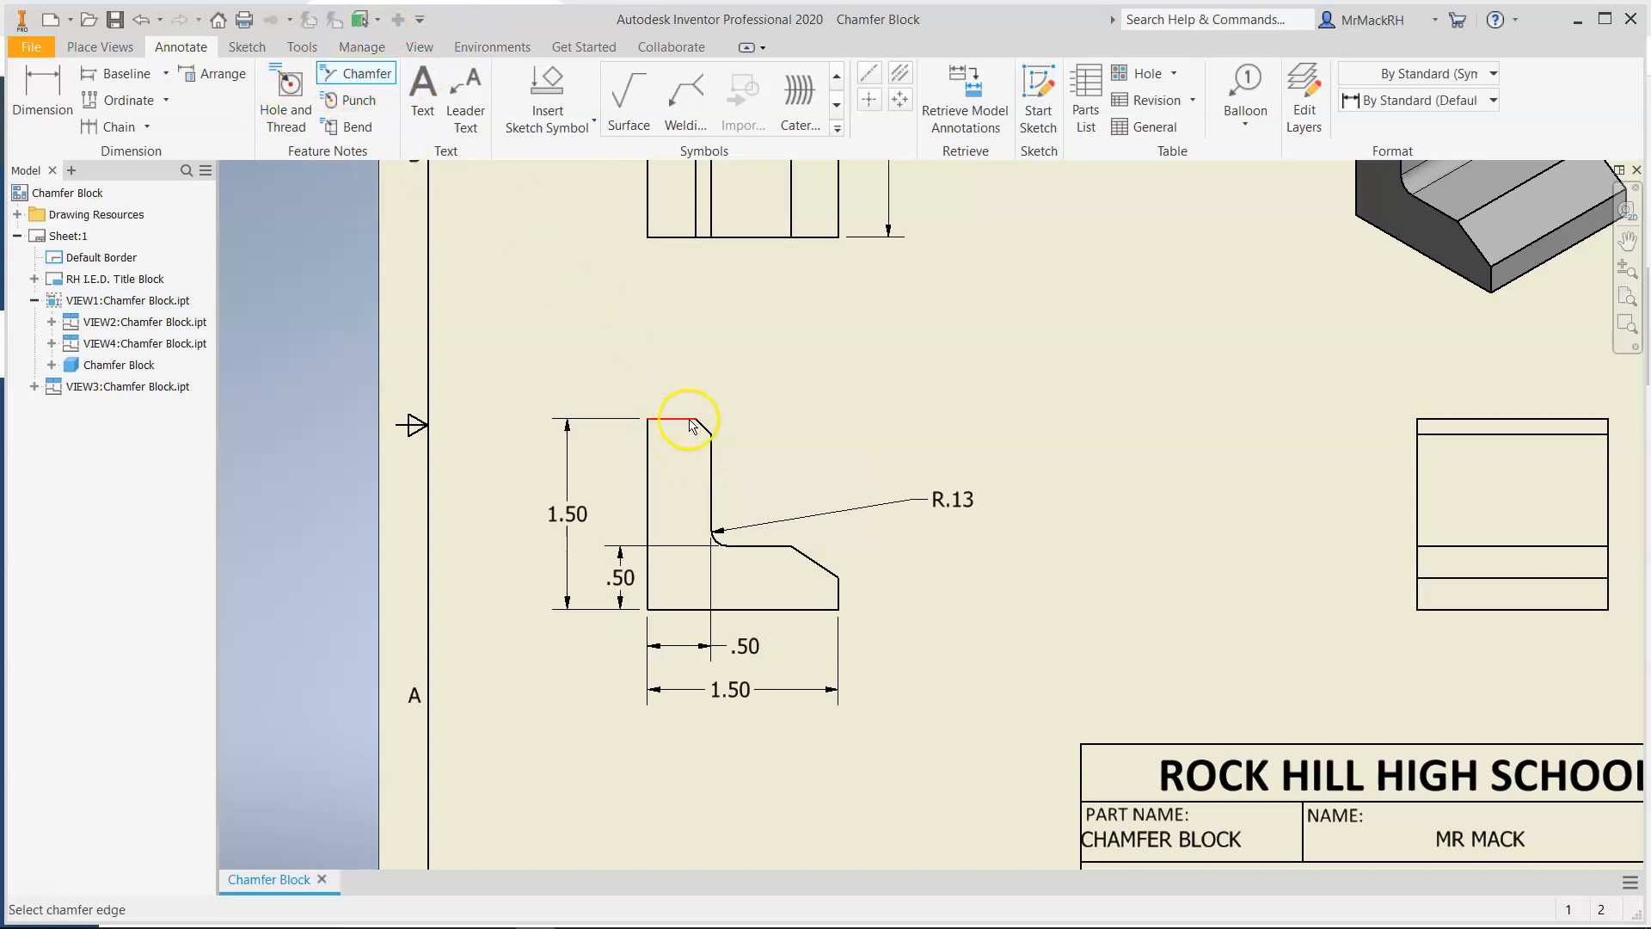
scroll(695, 428, "up", 3)
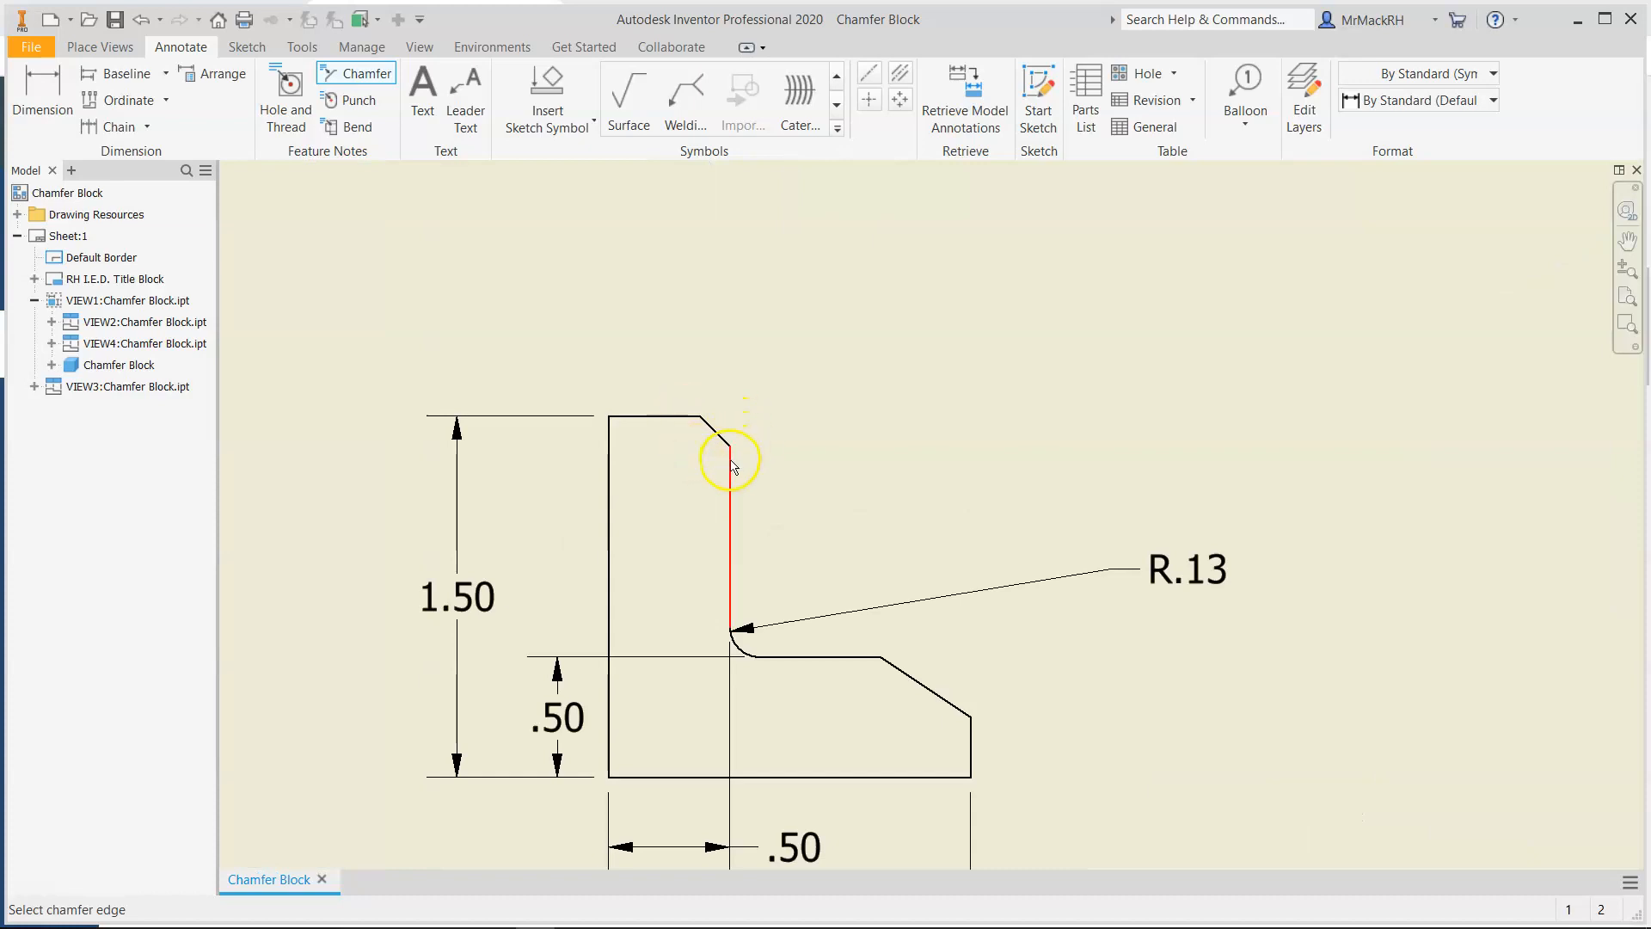
left_click(697, 418)
left_click(717, 433)
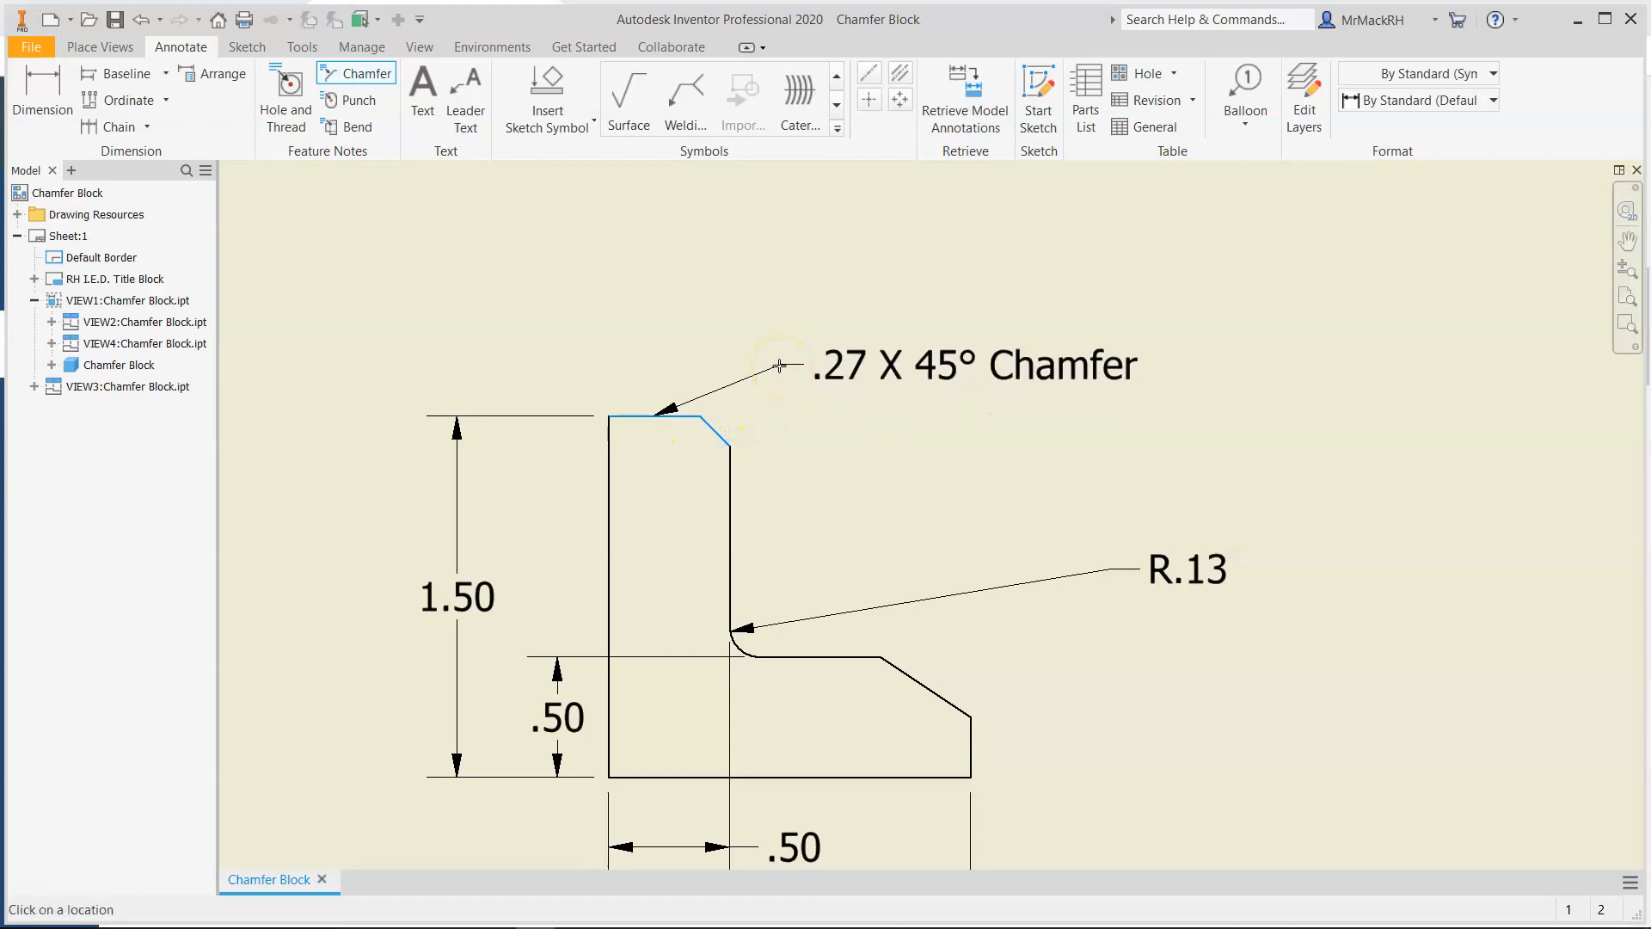
key("Escape")
left_click(370, 76)
left_click(732, 471)
left_click(725, 446)
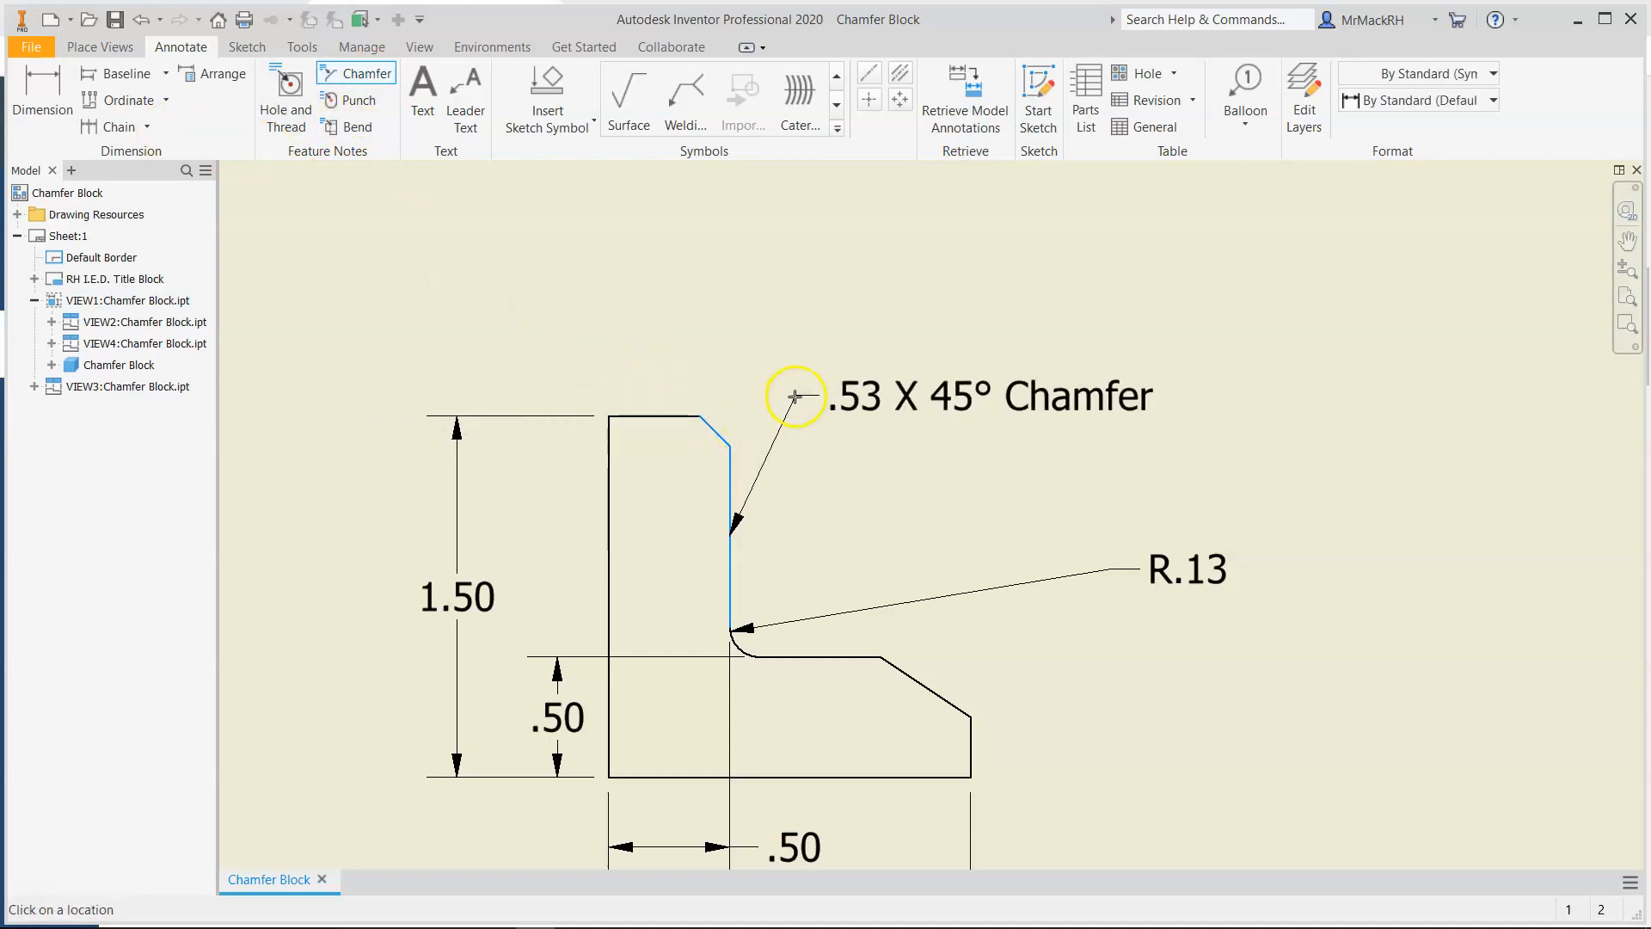
key("Escape")
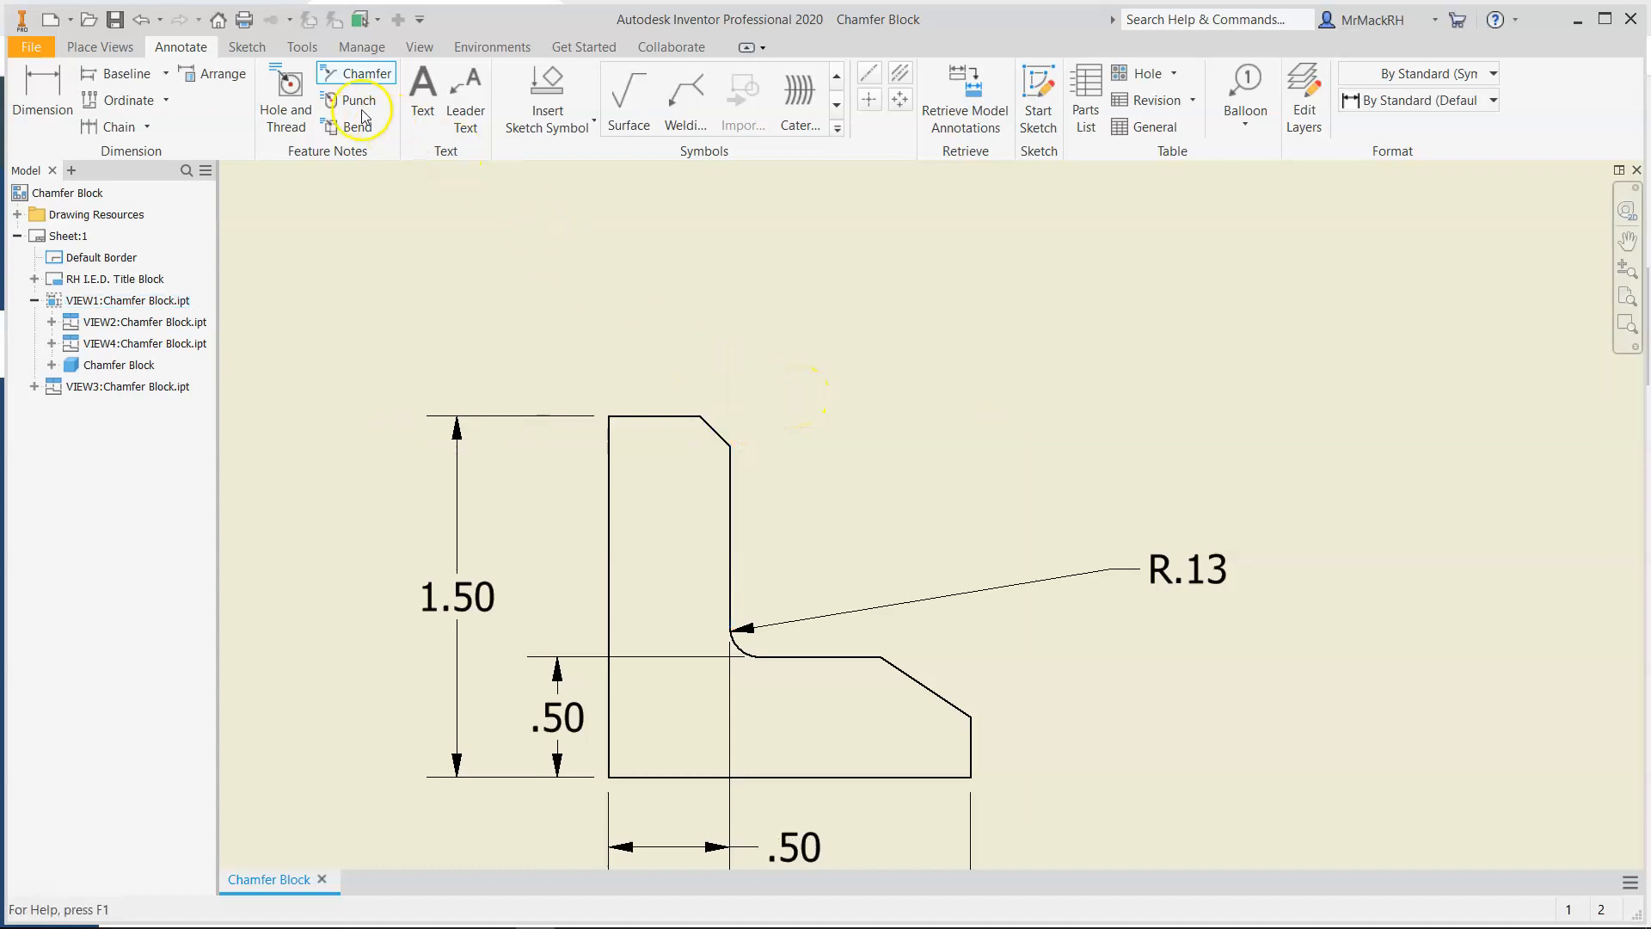
left_click(348, 76)
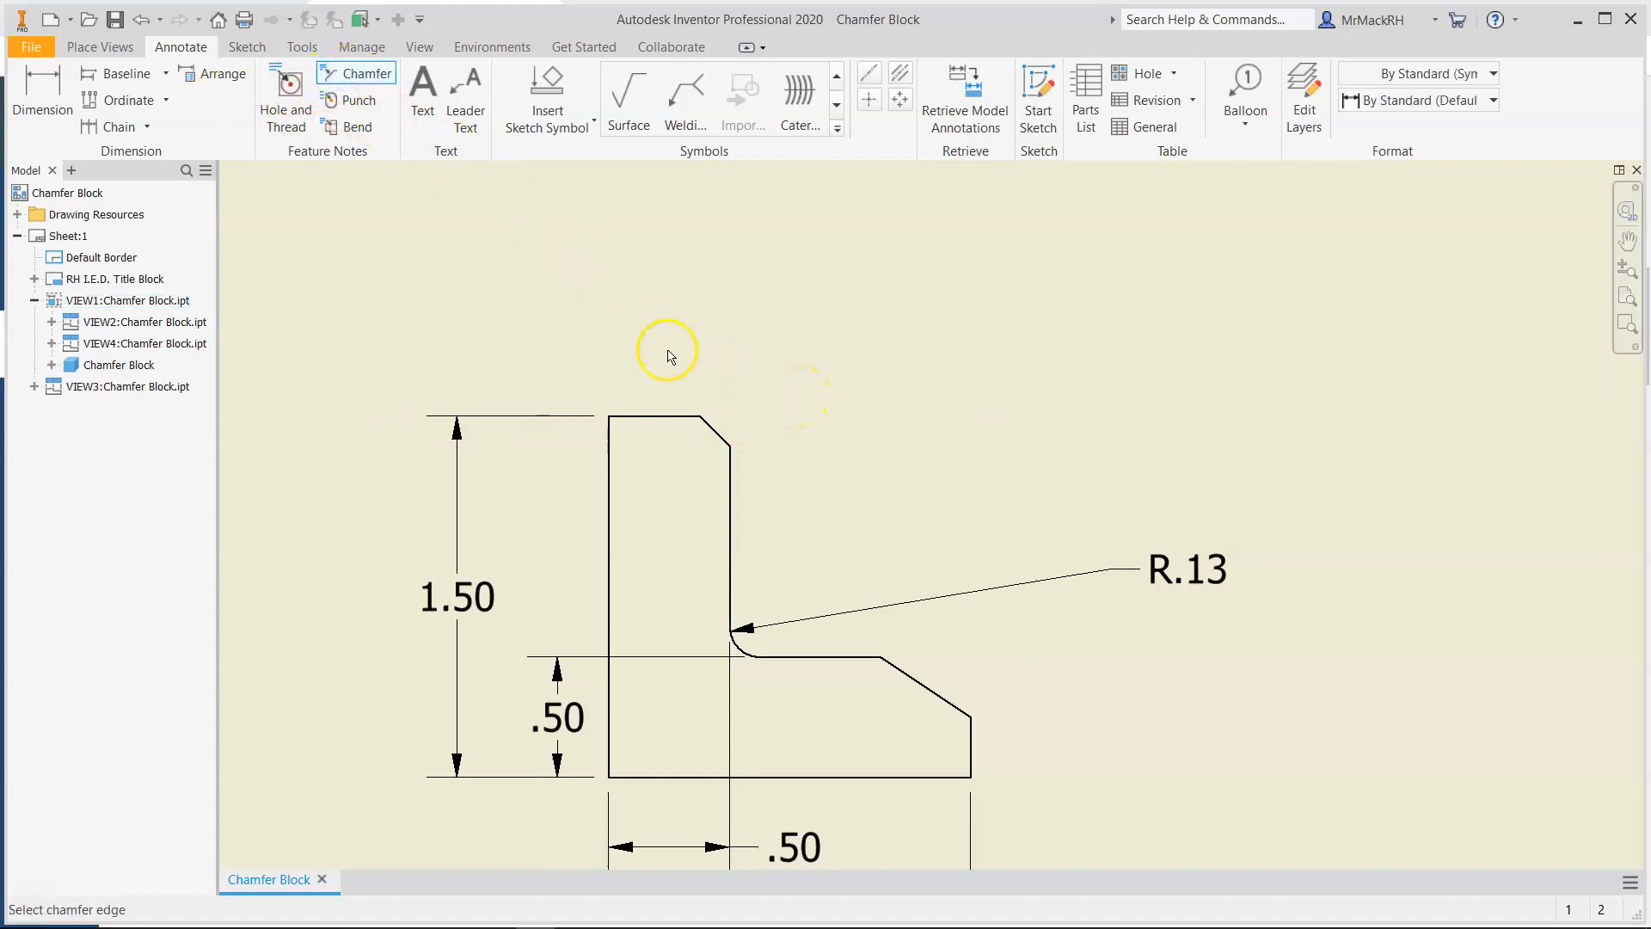
left_click(895, 674)
left_click(971, 733)
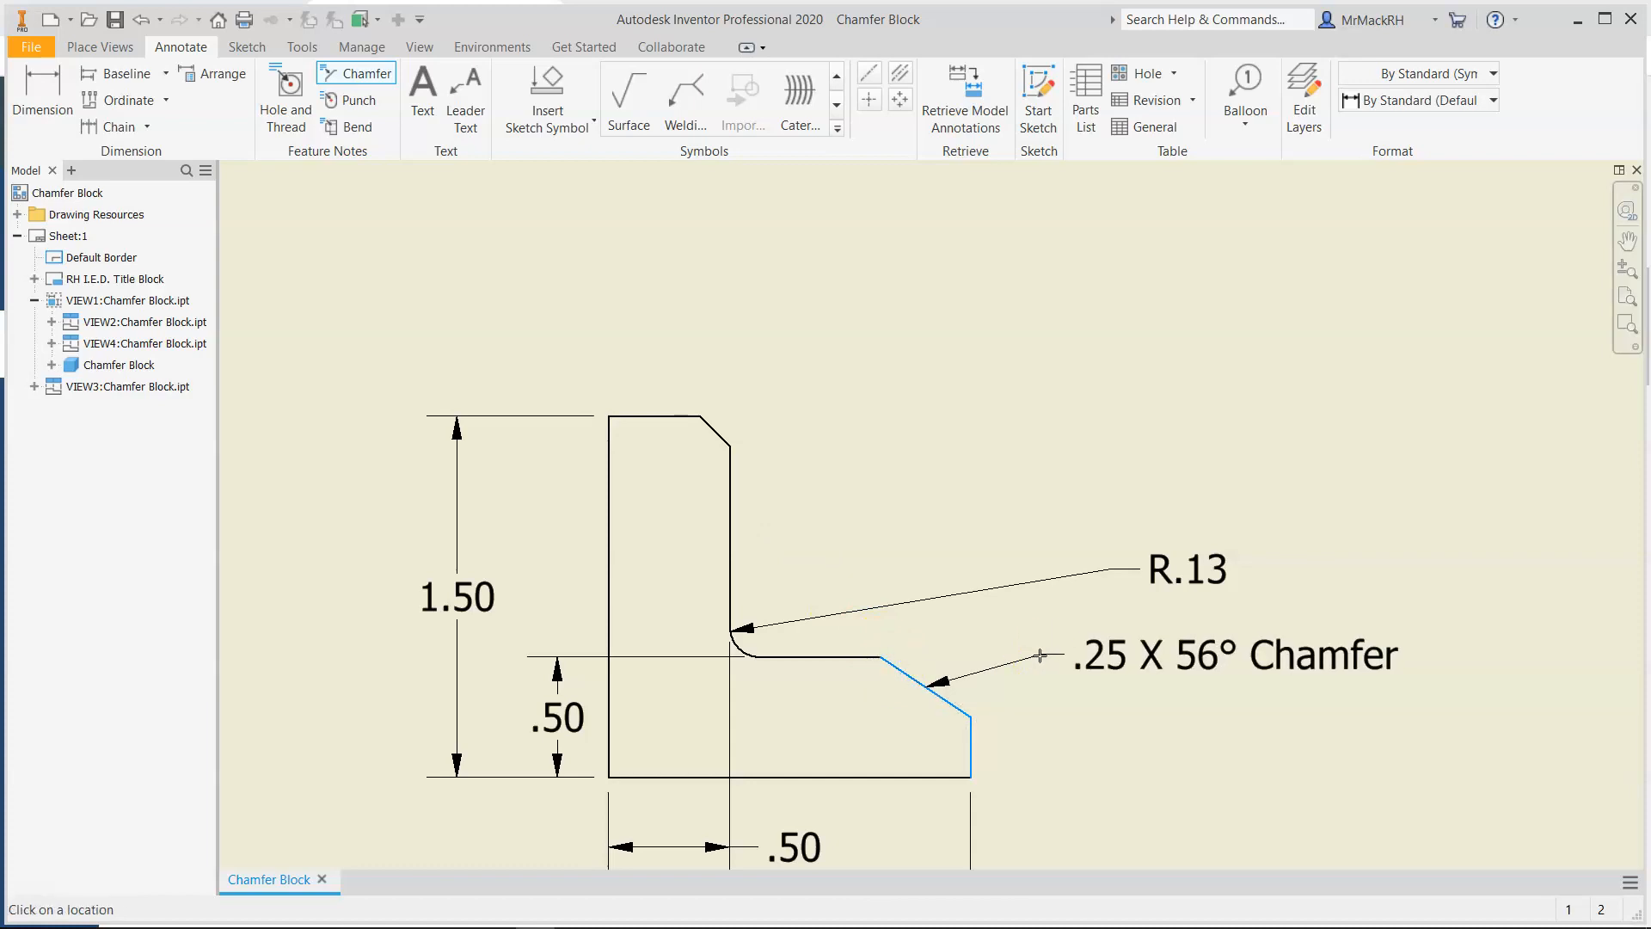
key("Escape")
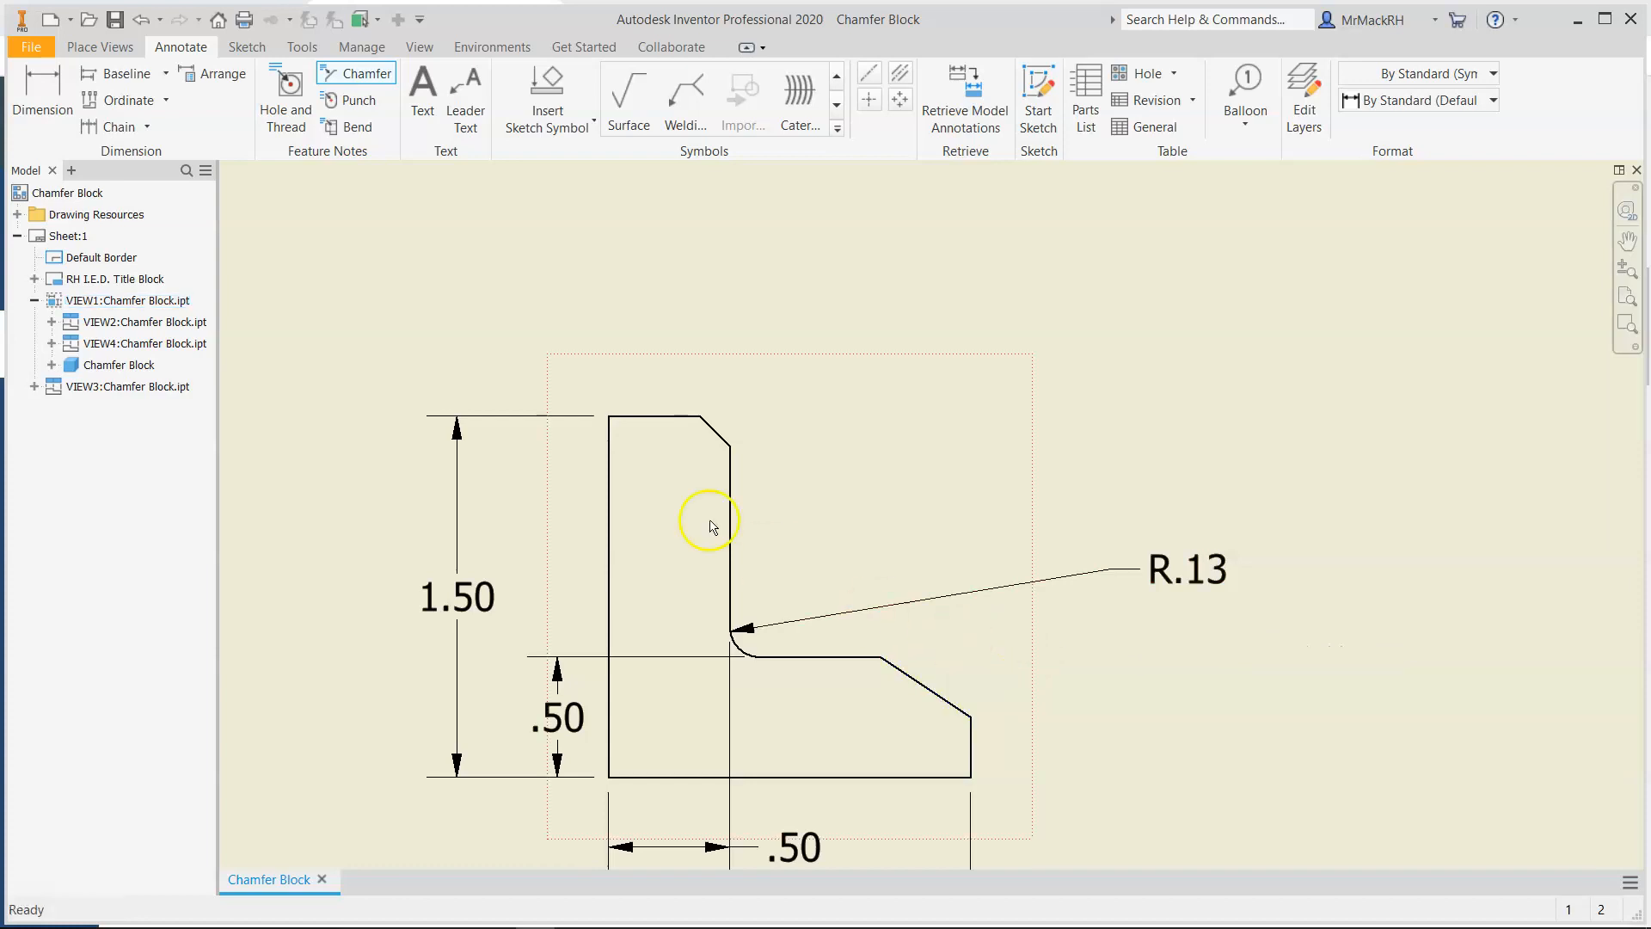
- Add a chamfer note to the upright leg's top chamfer, referencing the adjacent vertical edge, and place it to the upper right
left_click(359, 87)
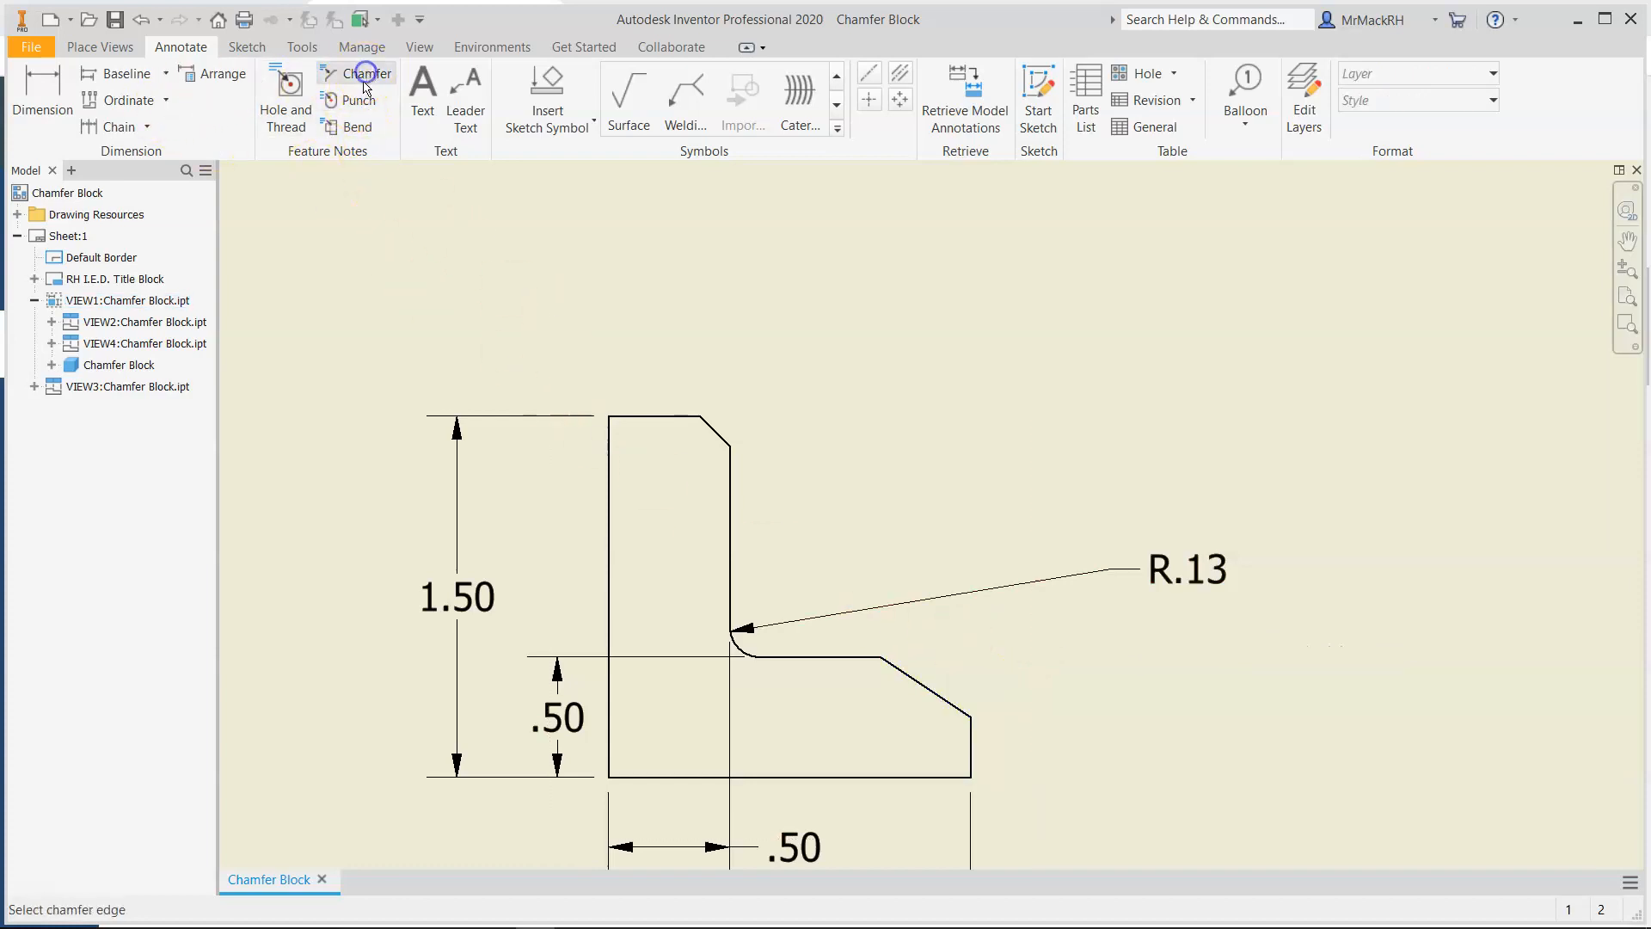
left_click(707, 427)
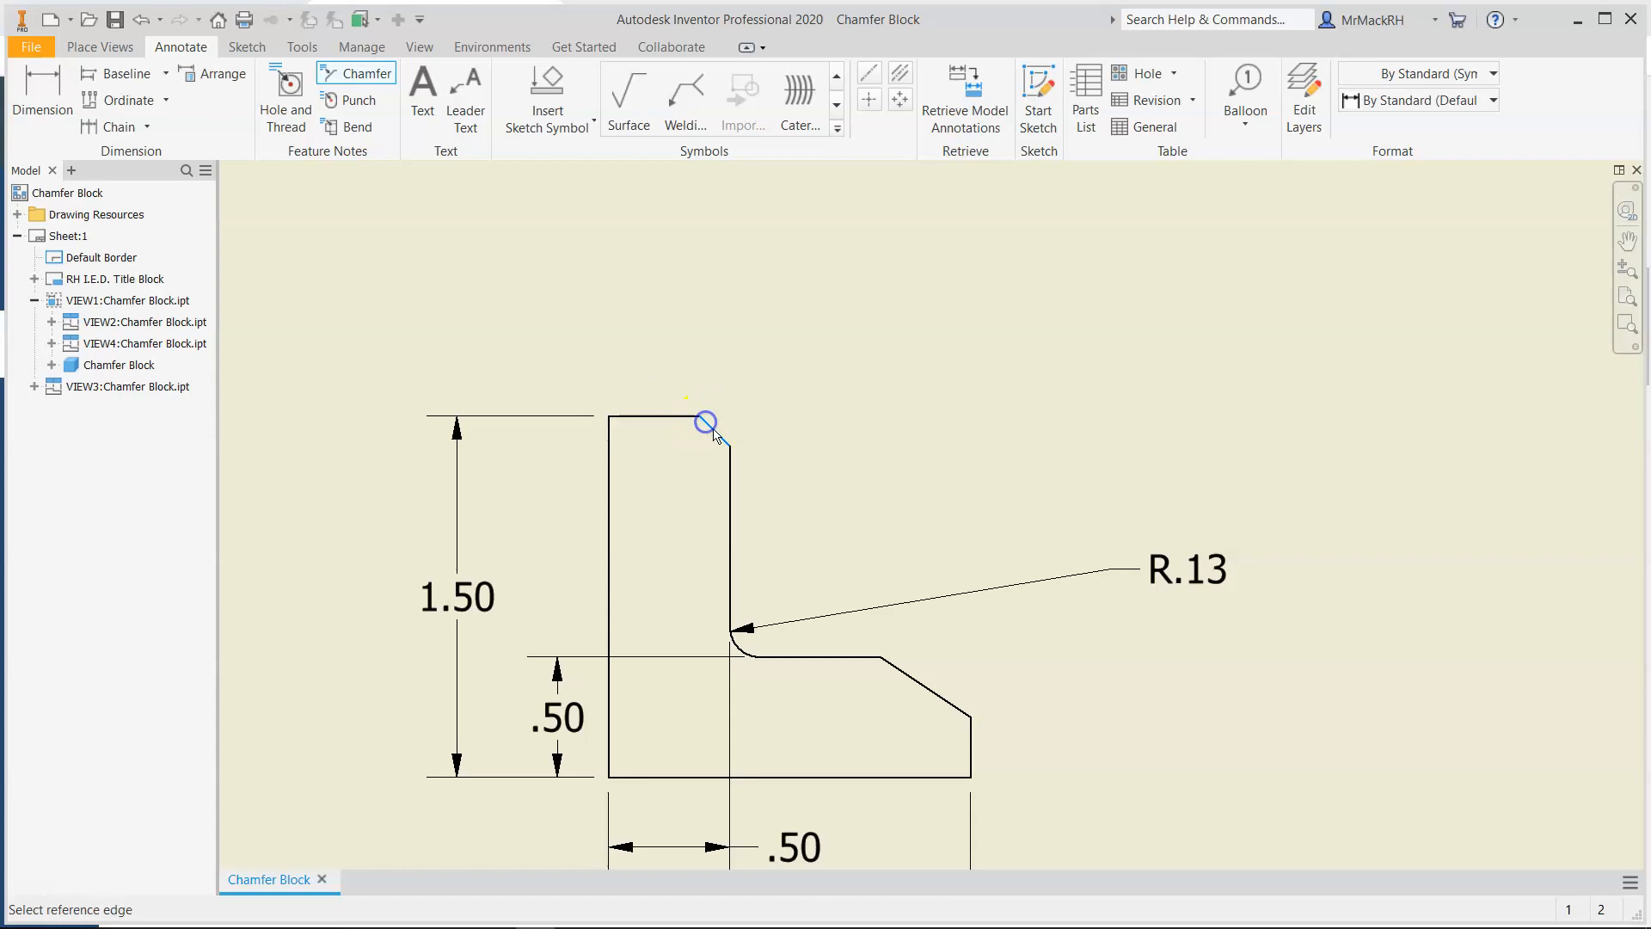
left_click(728, 463)
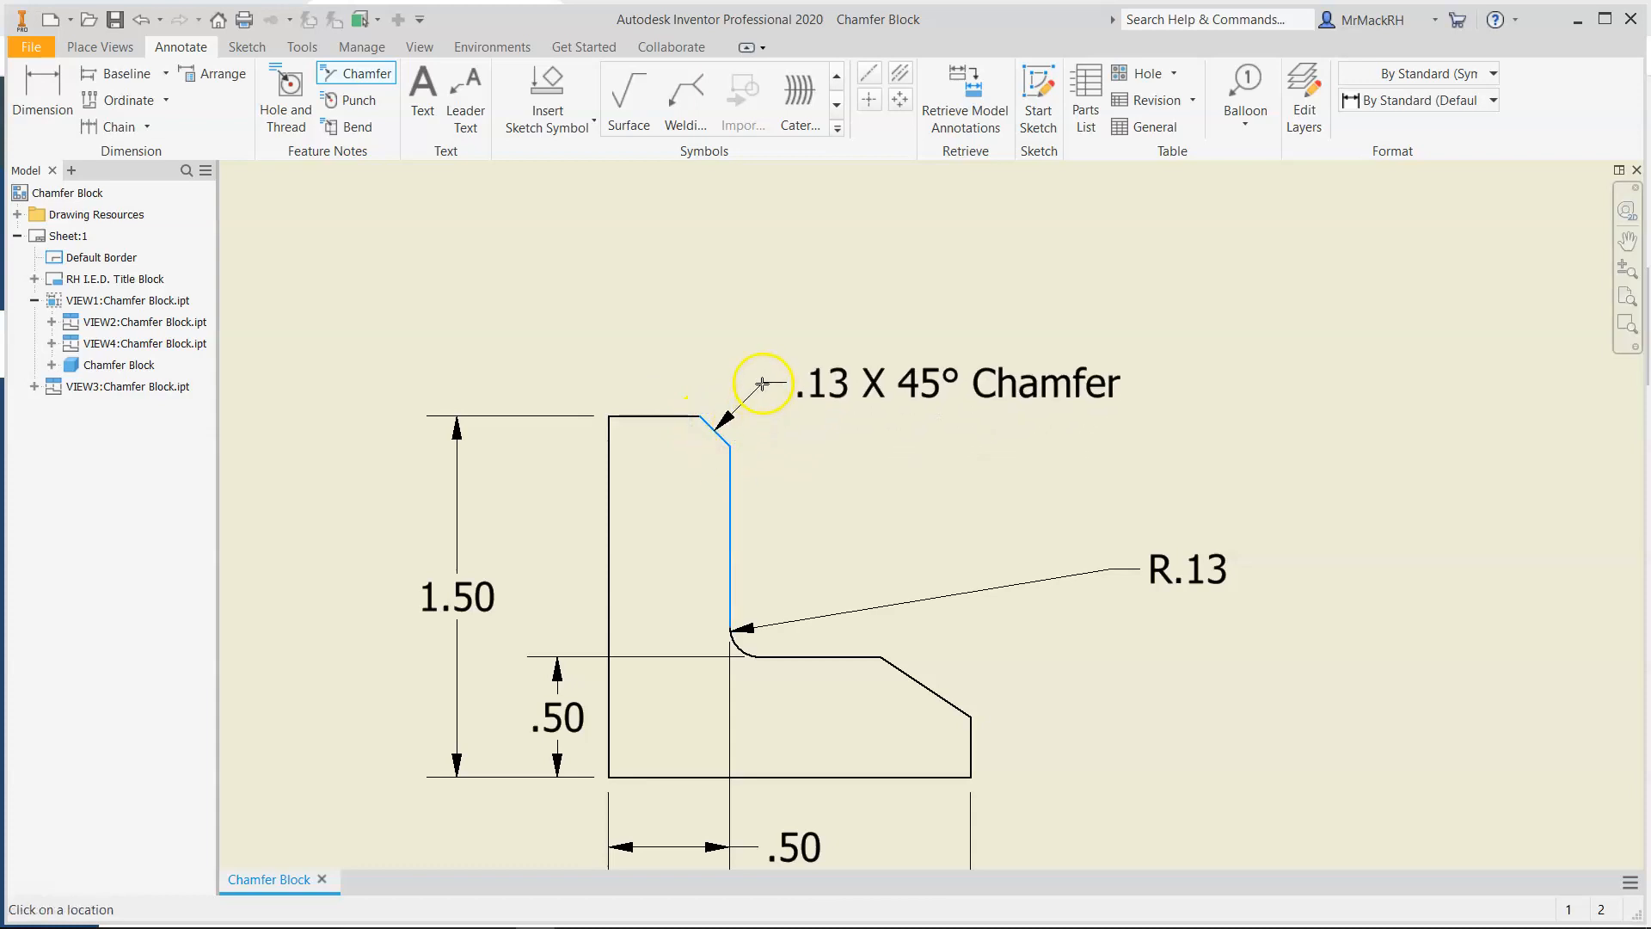
left_click(791, 372)
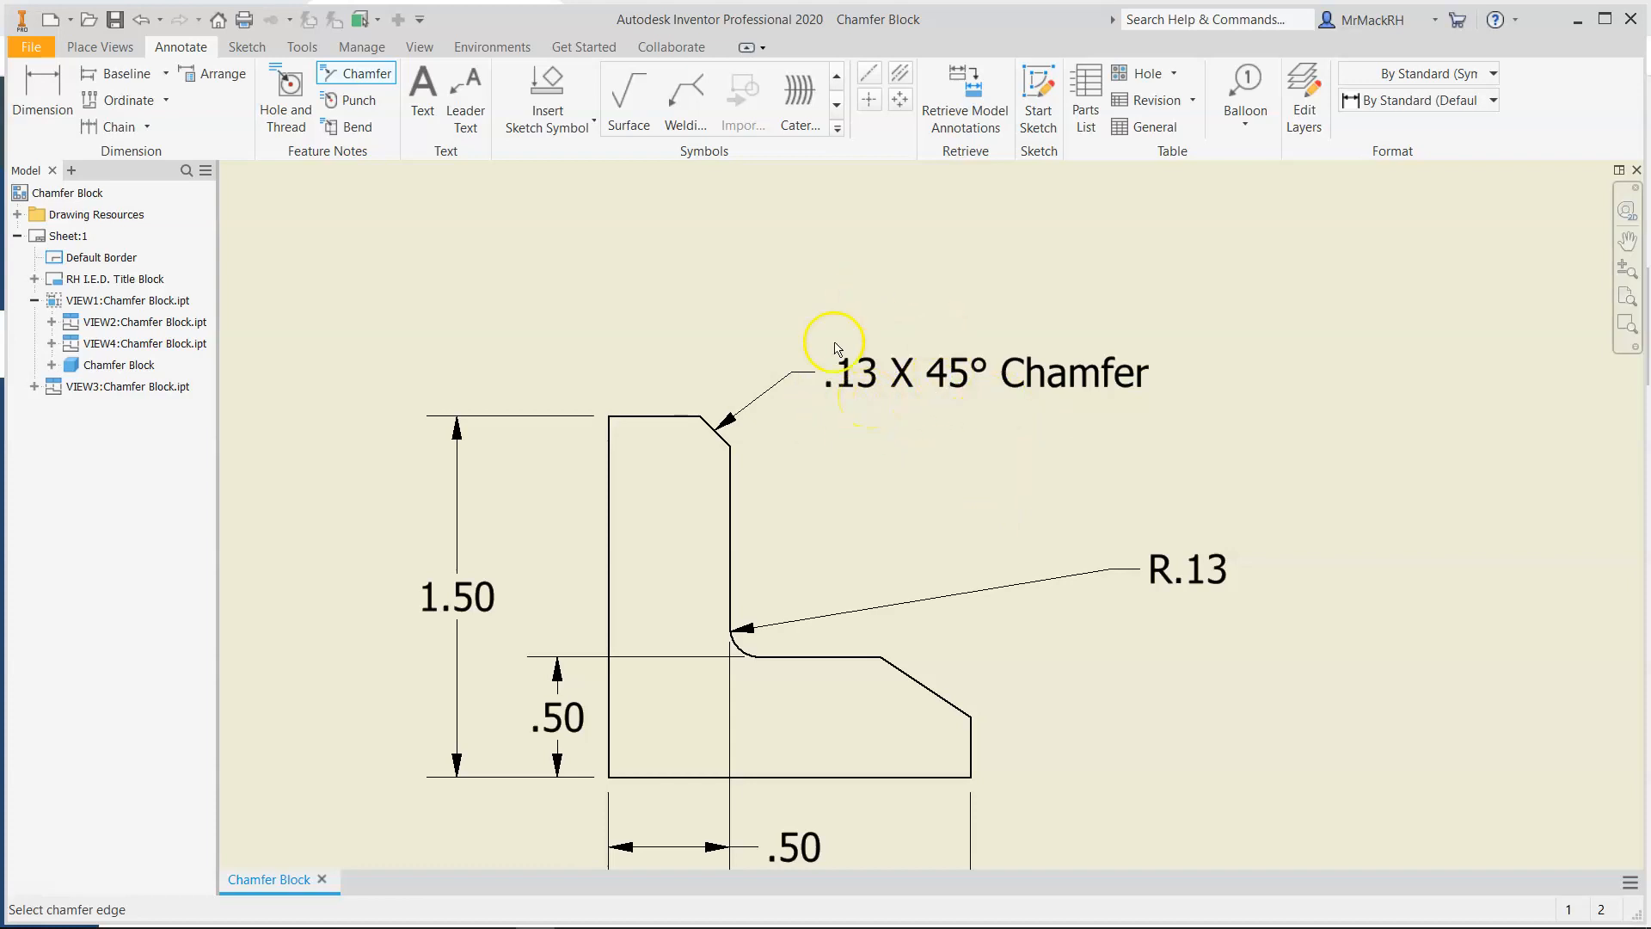
- Add a chamfer note to the horizontal leg's sloped chamfer, referencing the short right vertical edge, and place it below the radius dimension
left_click(929, 688)
left_click(971, 730)
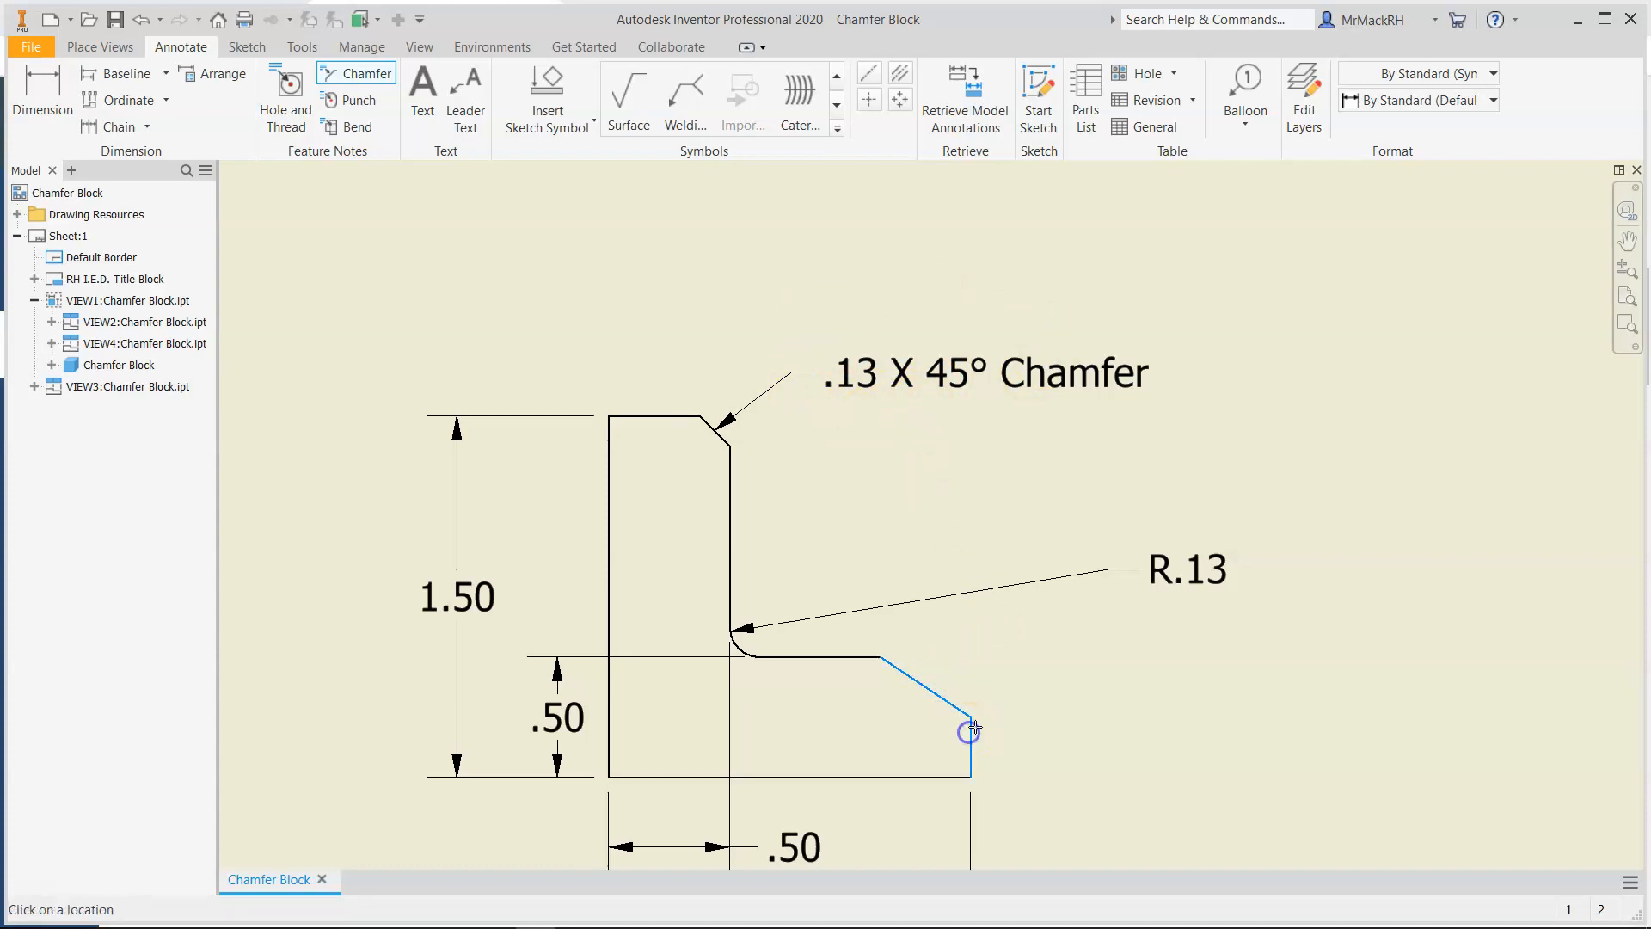
left_click(1061, 670)
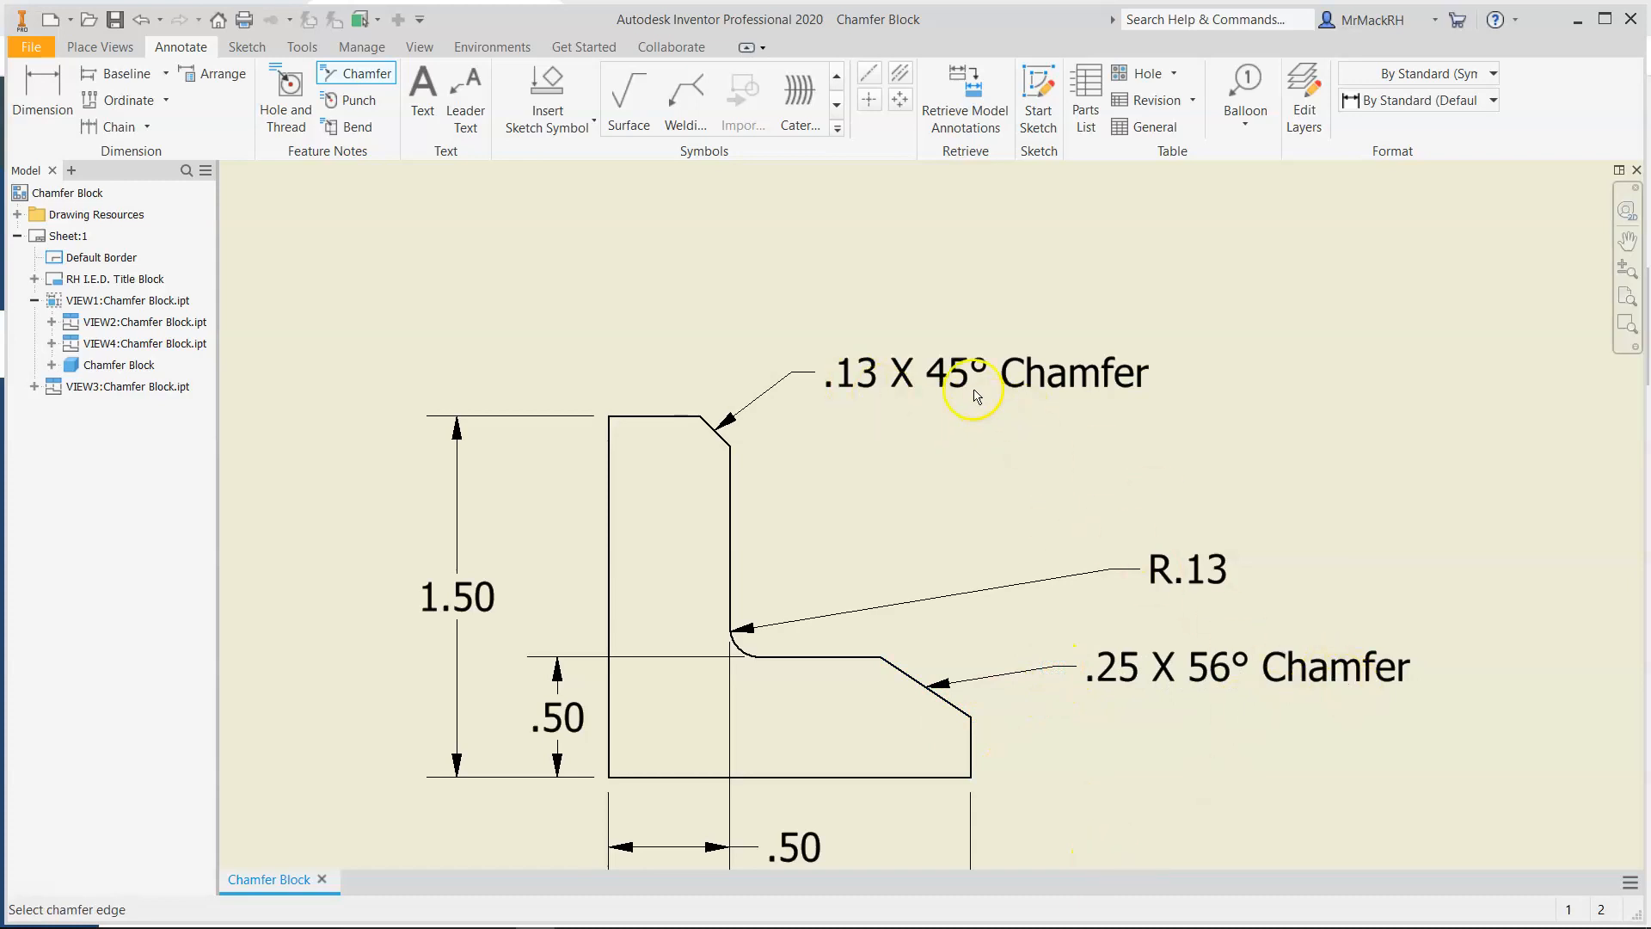
- Examine the spacing and placement of the front view's dimensions and chamfer notes against the whole sheet layout
scroll(1048, 583, "down", 5)
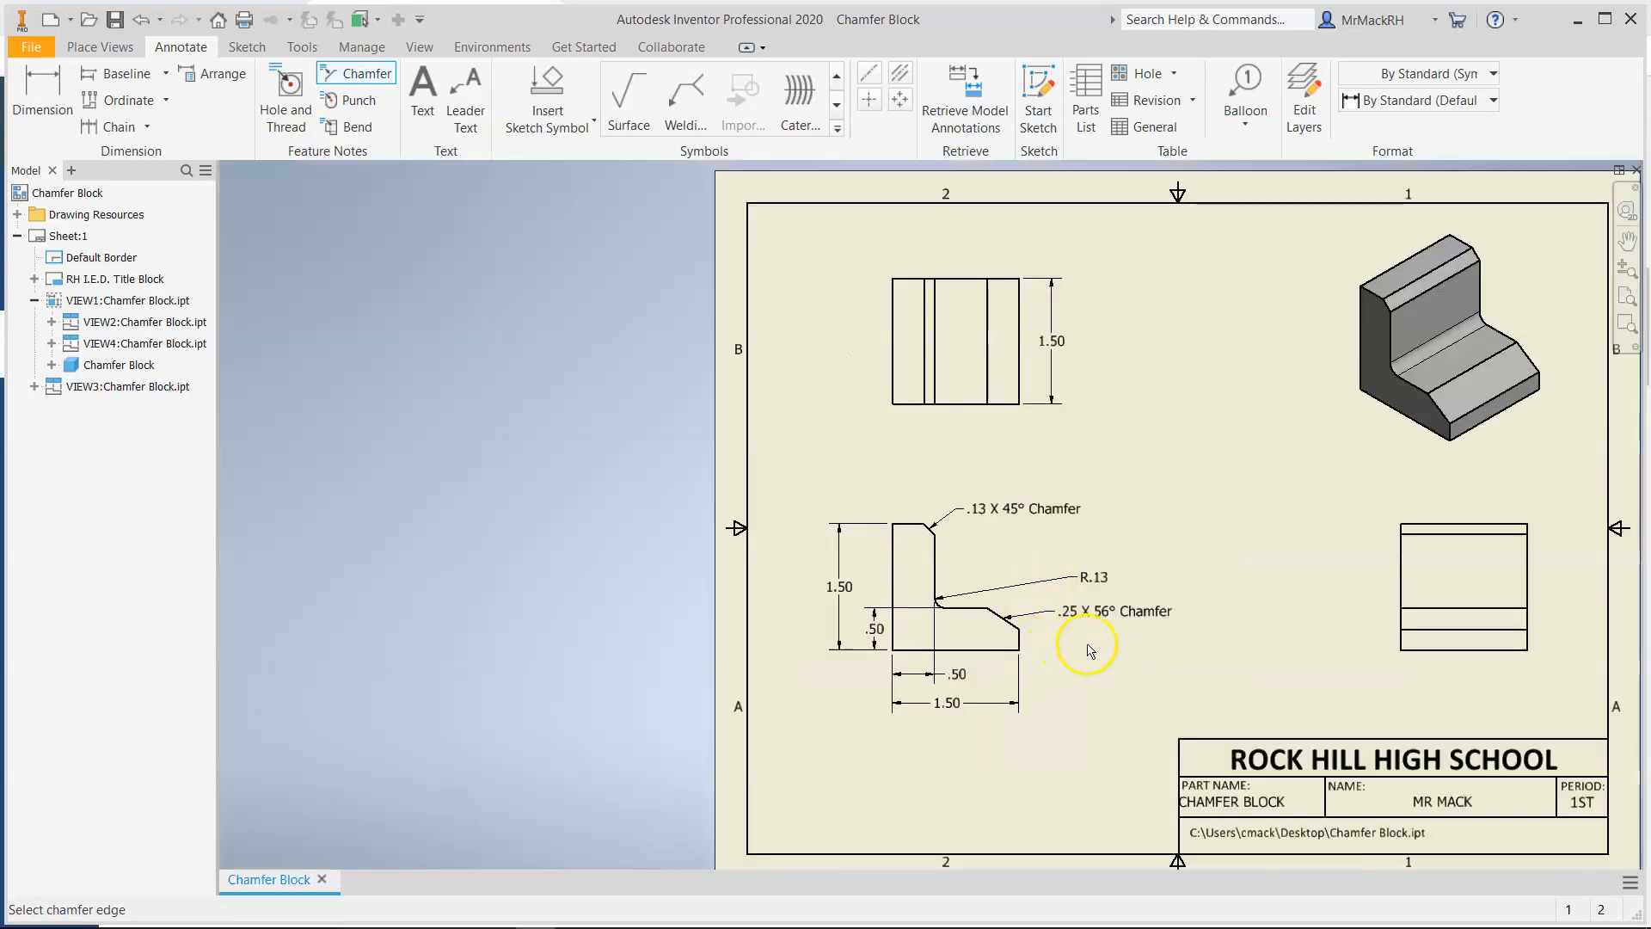
scroll(1089, 651, "up", 3)
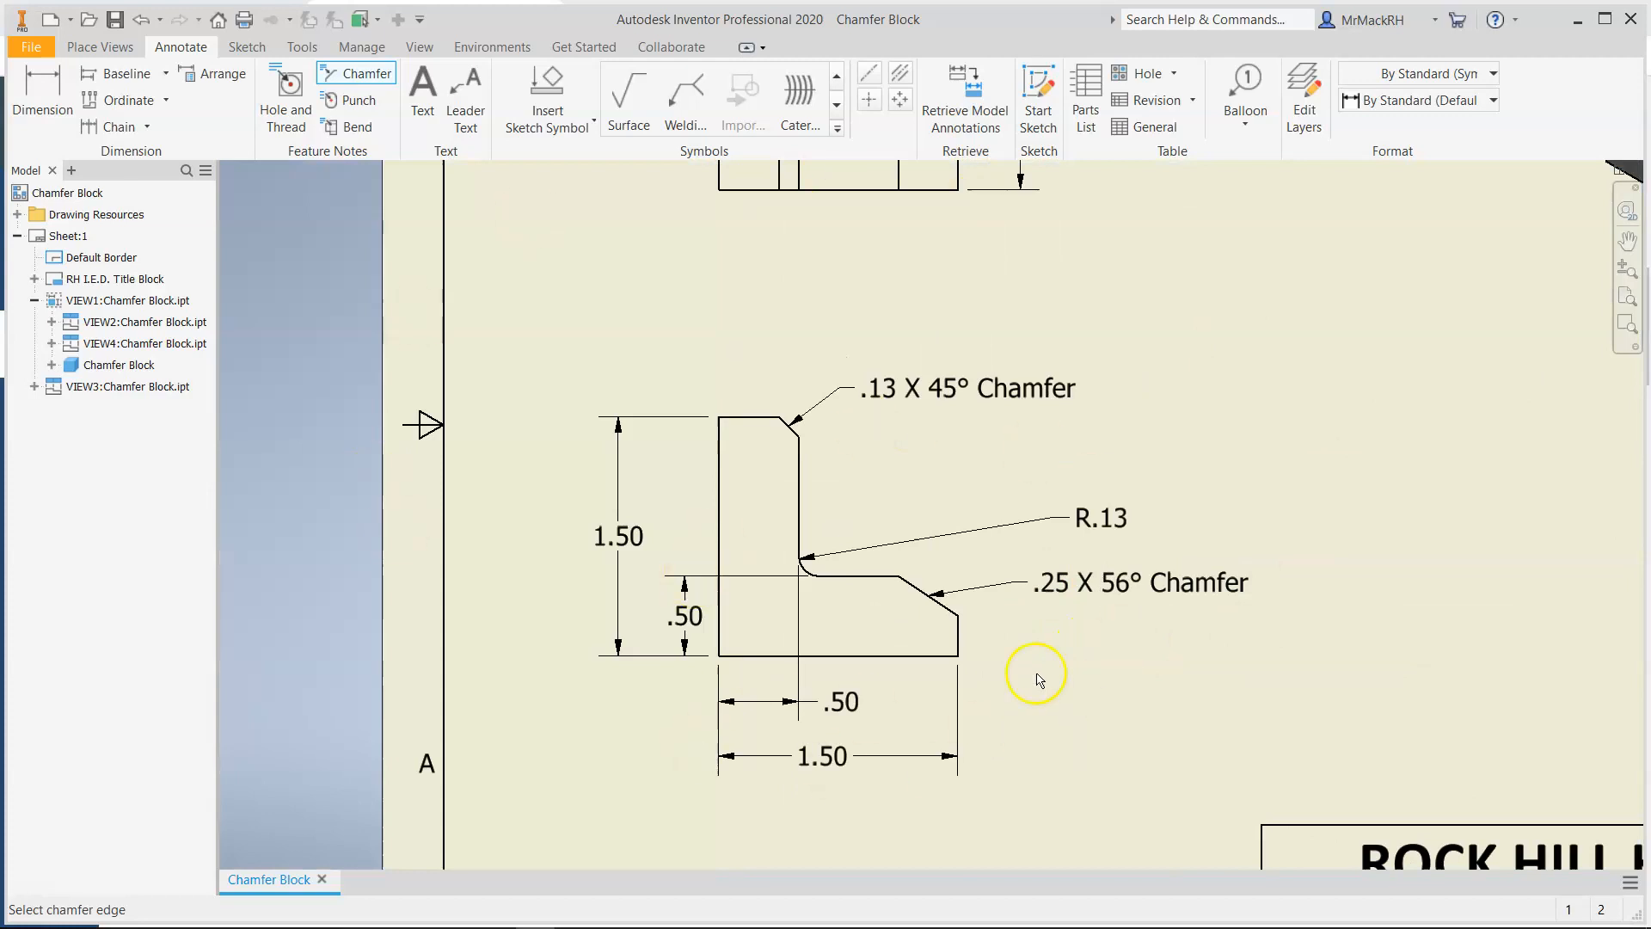
scroll(1074, 651, "down", 3)
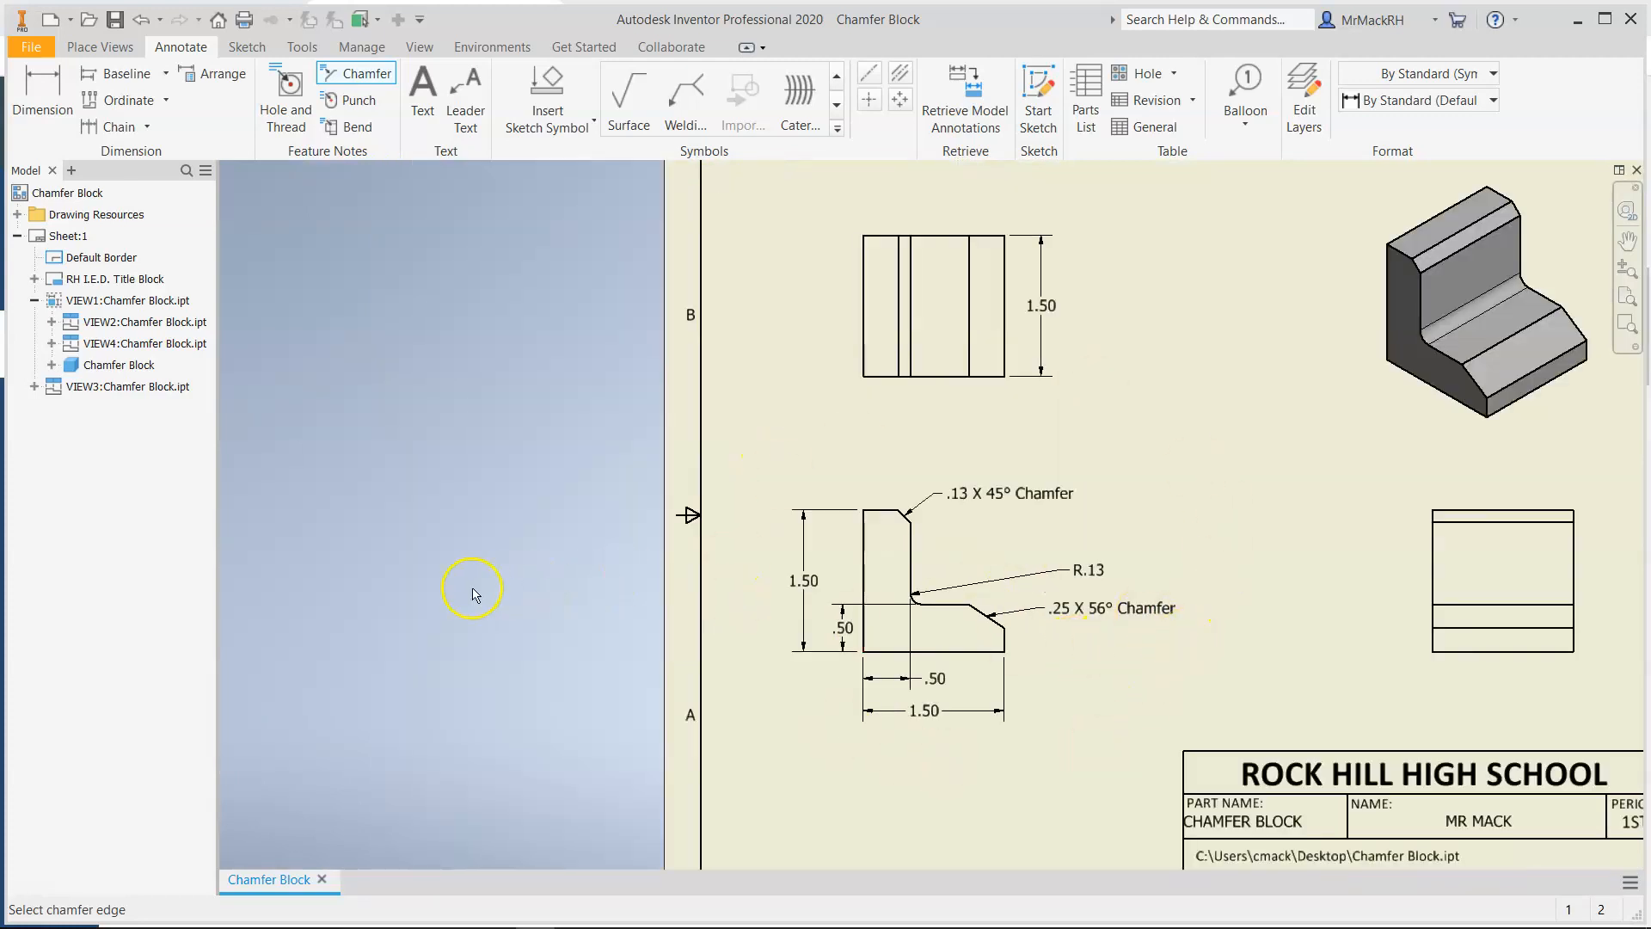
scroll(701, 619, "down", 3)
scroll(840, 571, "up", 3)
scroll(602, 776, "up", 3)
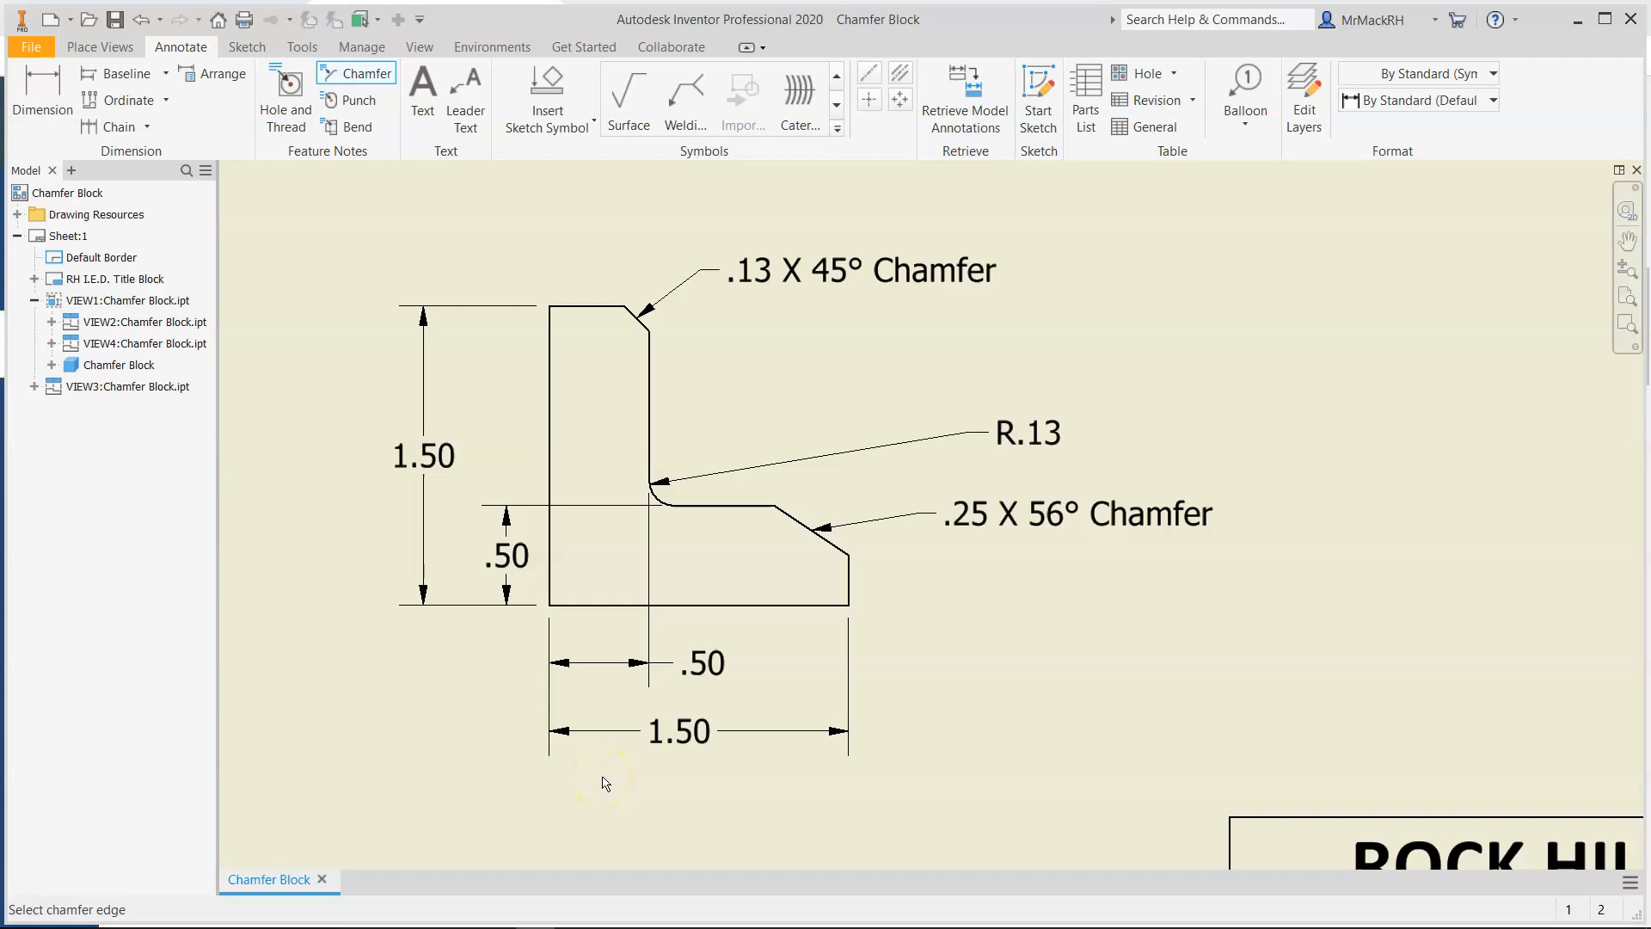
scroll(605, 783, "down", 2)
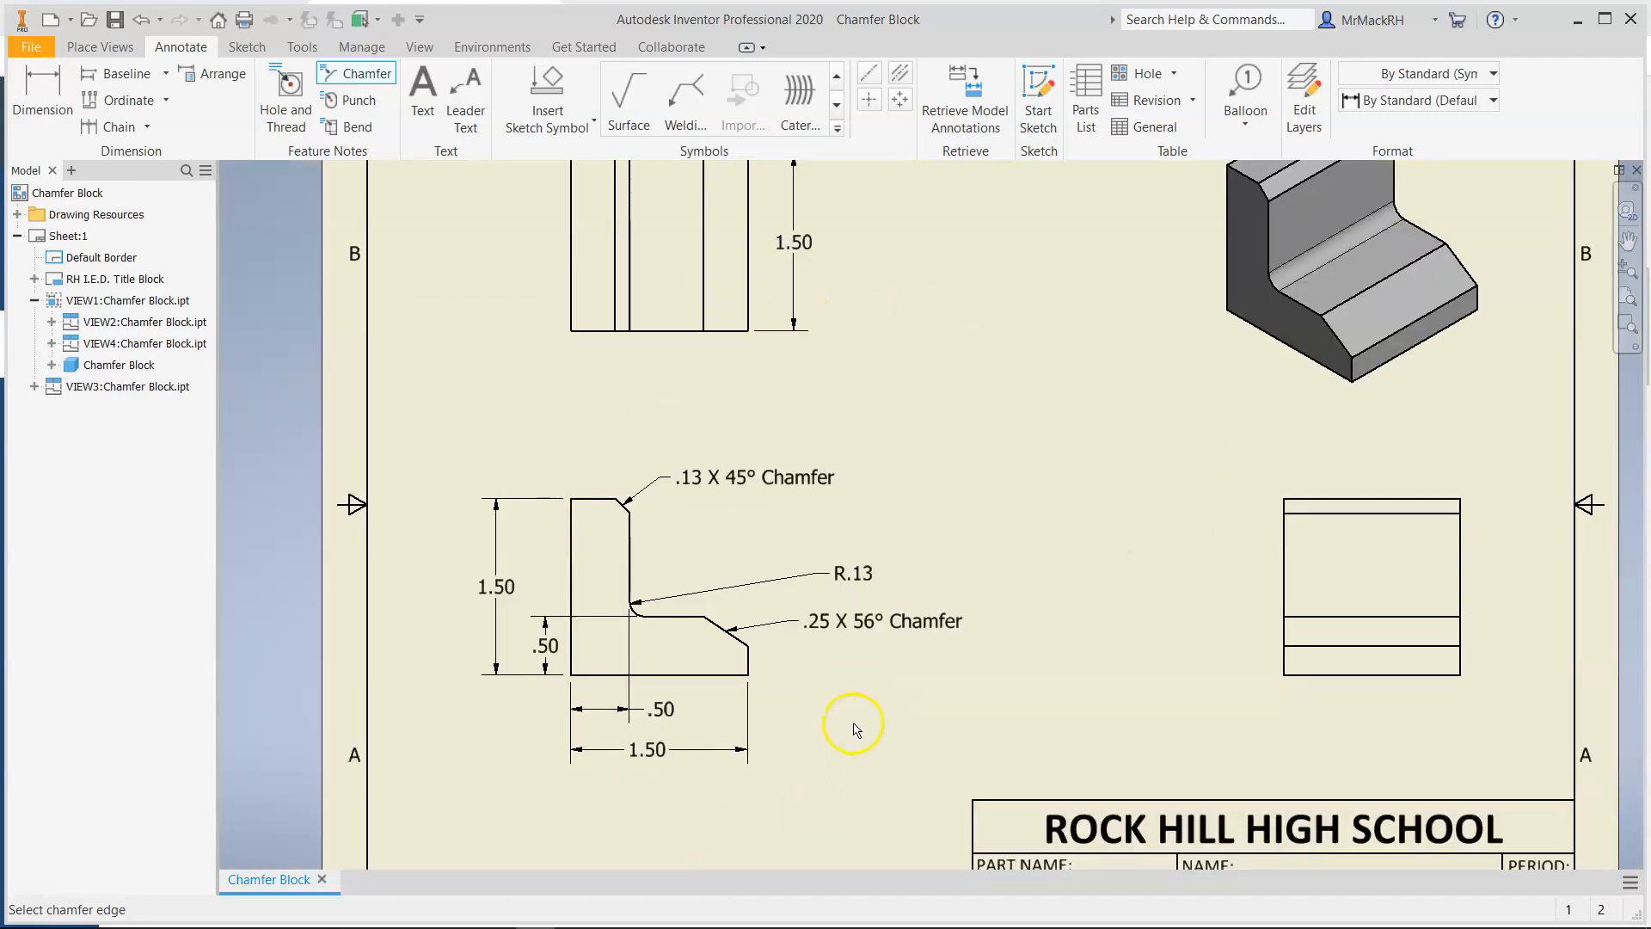
scroll(857, 727, "down", 3)
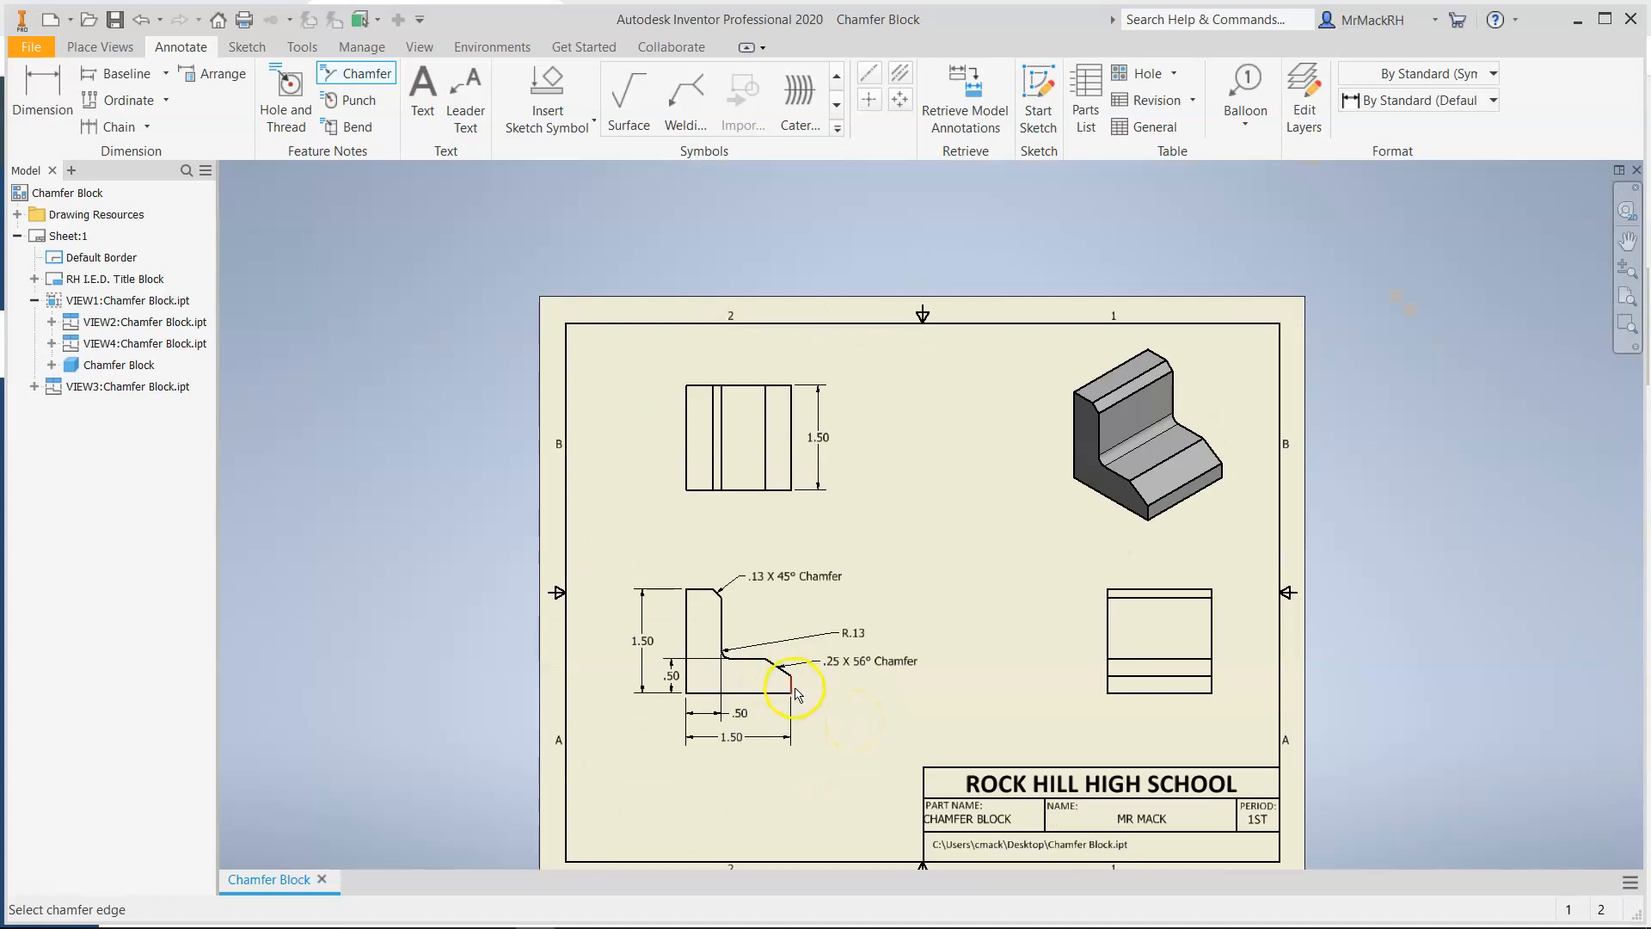
scroll(796, 693, "up", 4)
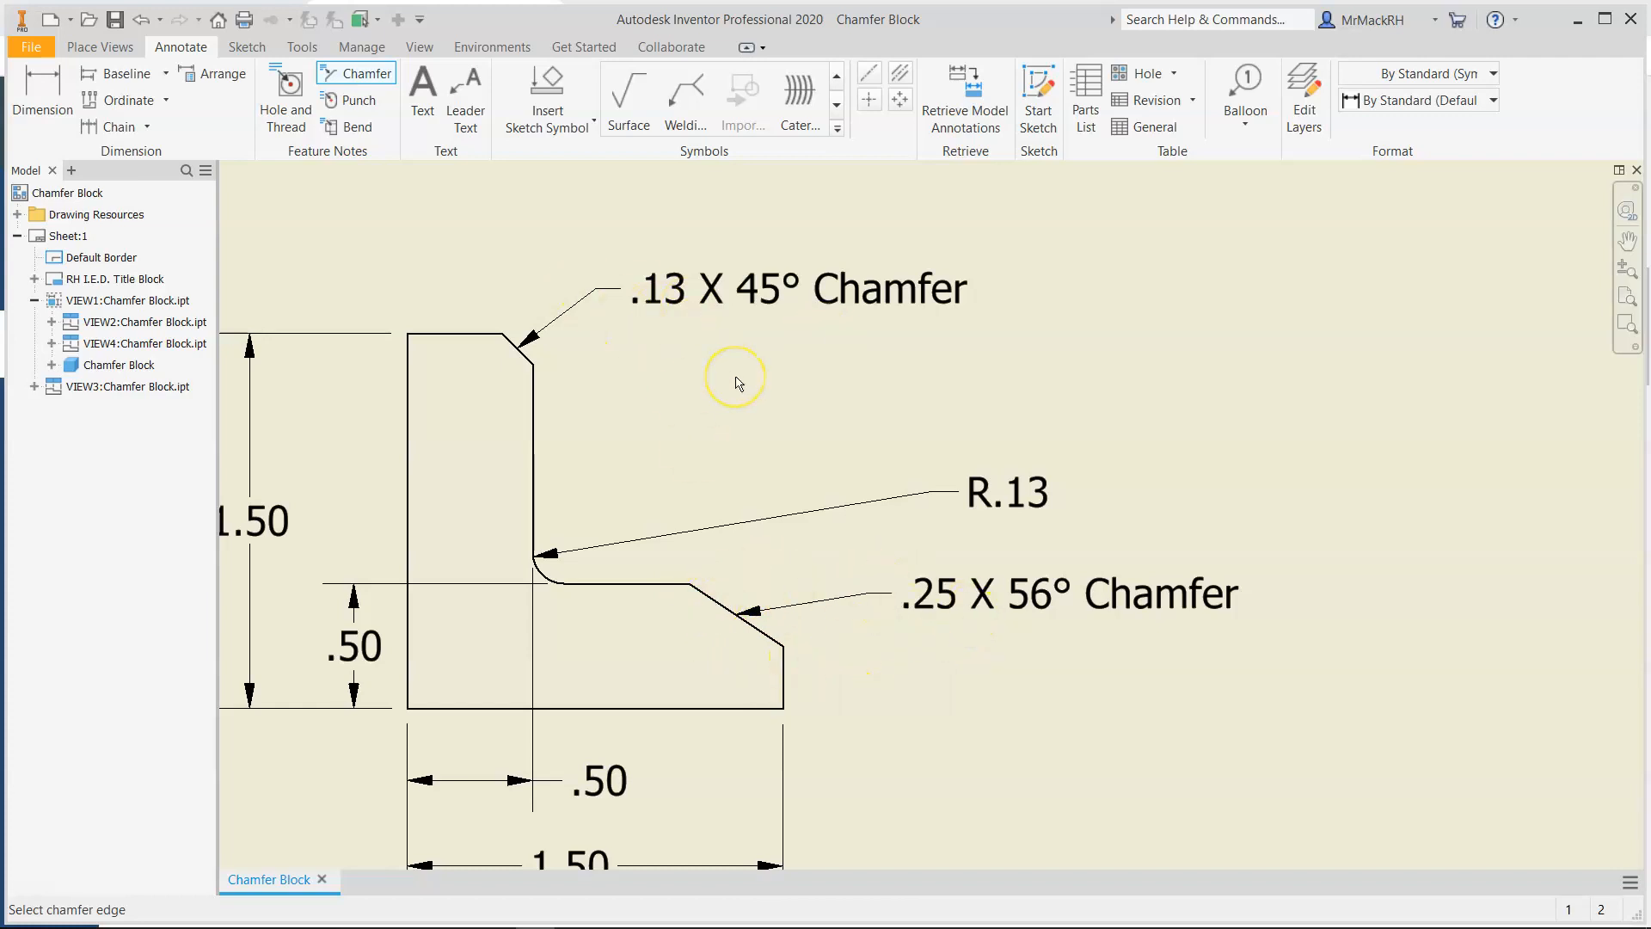
scroll(737, 384, "down", 2)
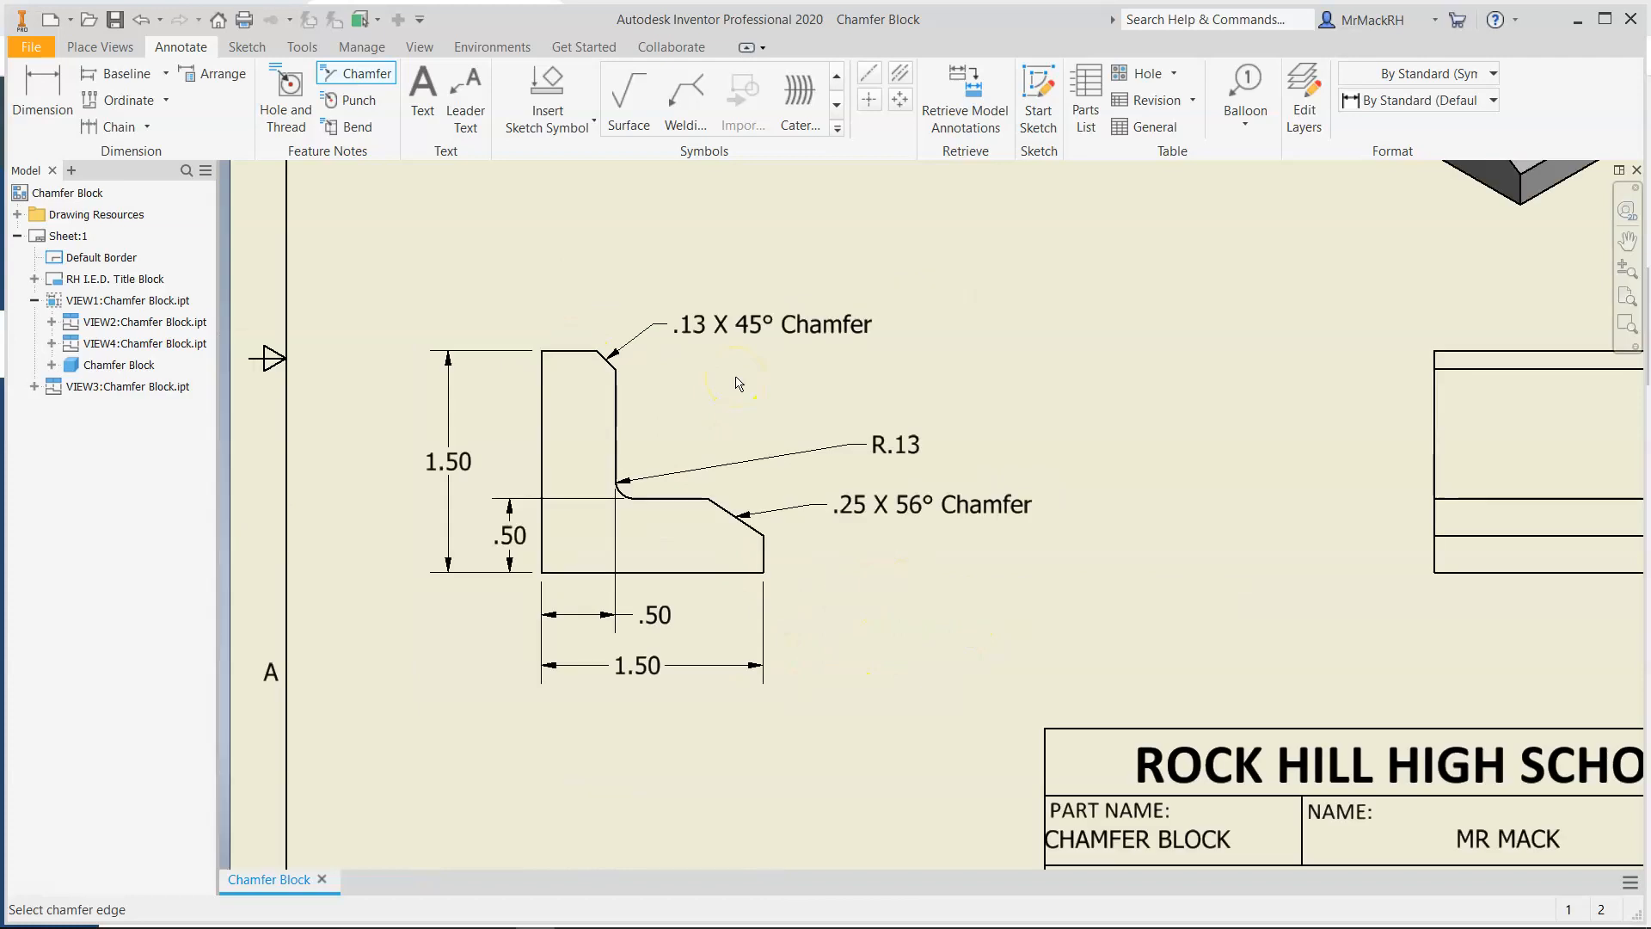
- Turn off global precision for the upright leg's top chamfer note and set its first distance's primary precision to 3.123
right_click(699, 326)
key("Escape")
key("Escape")
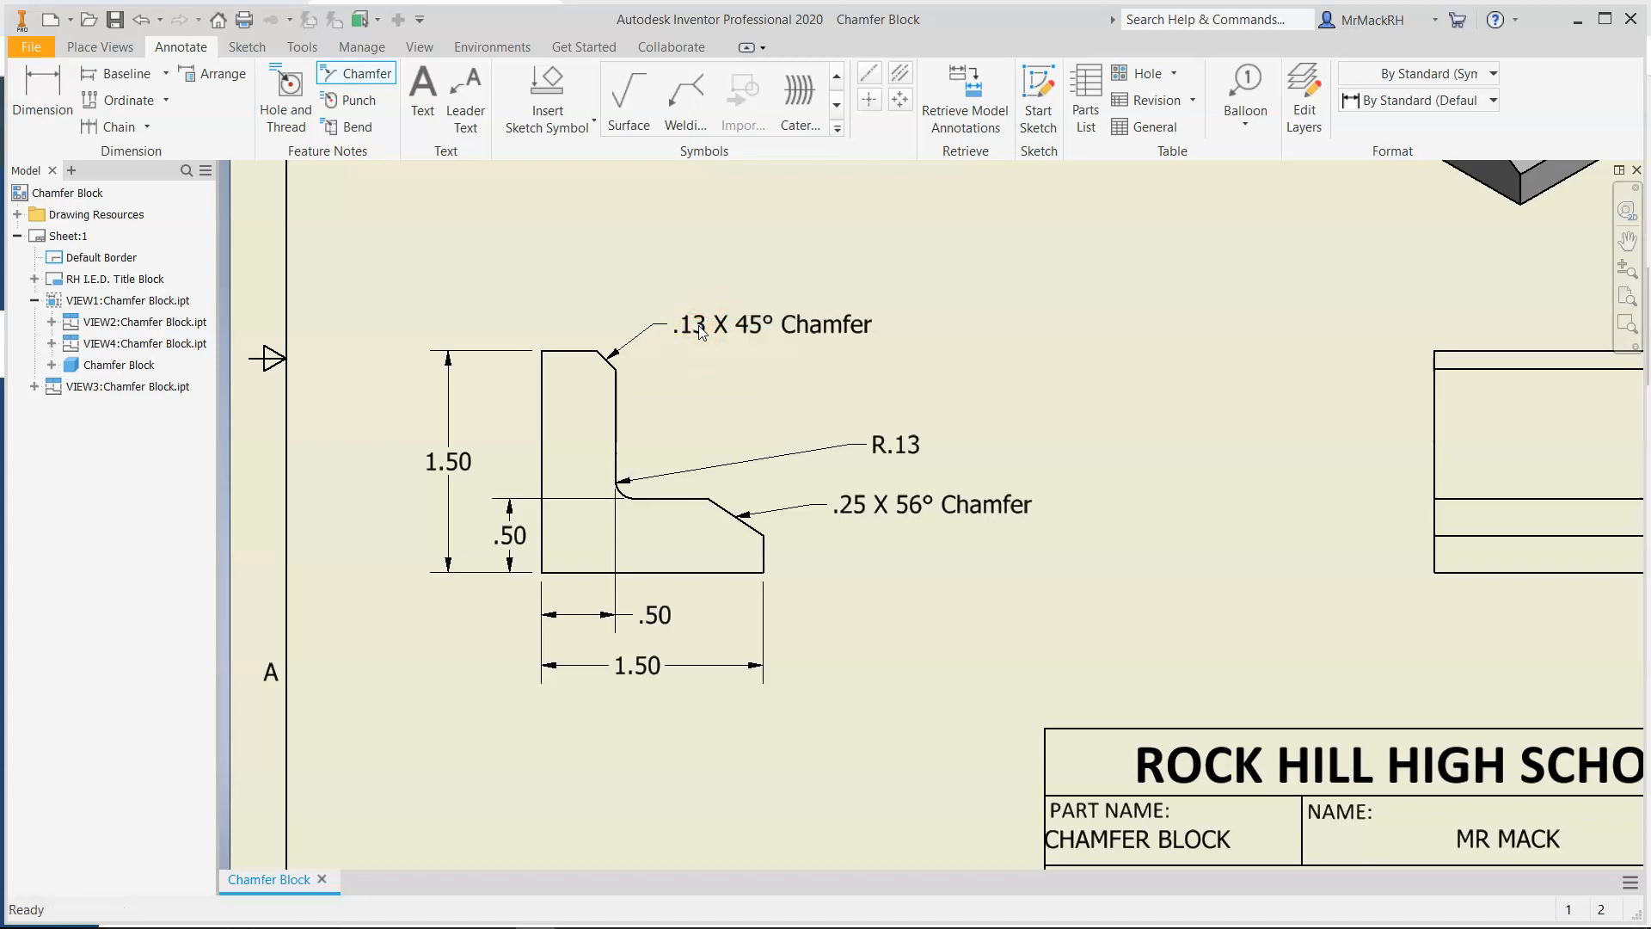
left_click(700, 326)
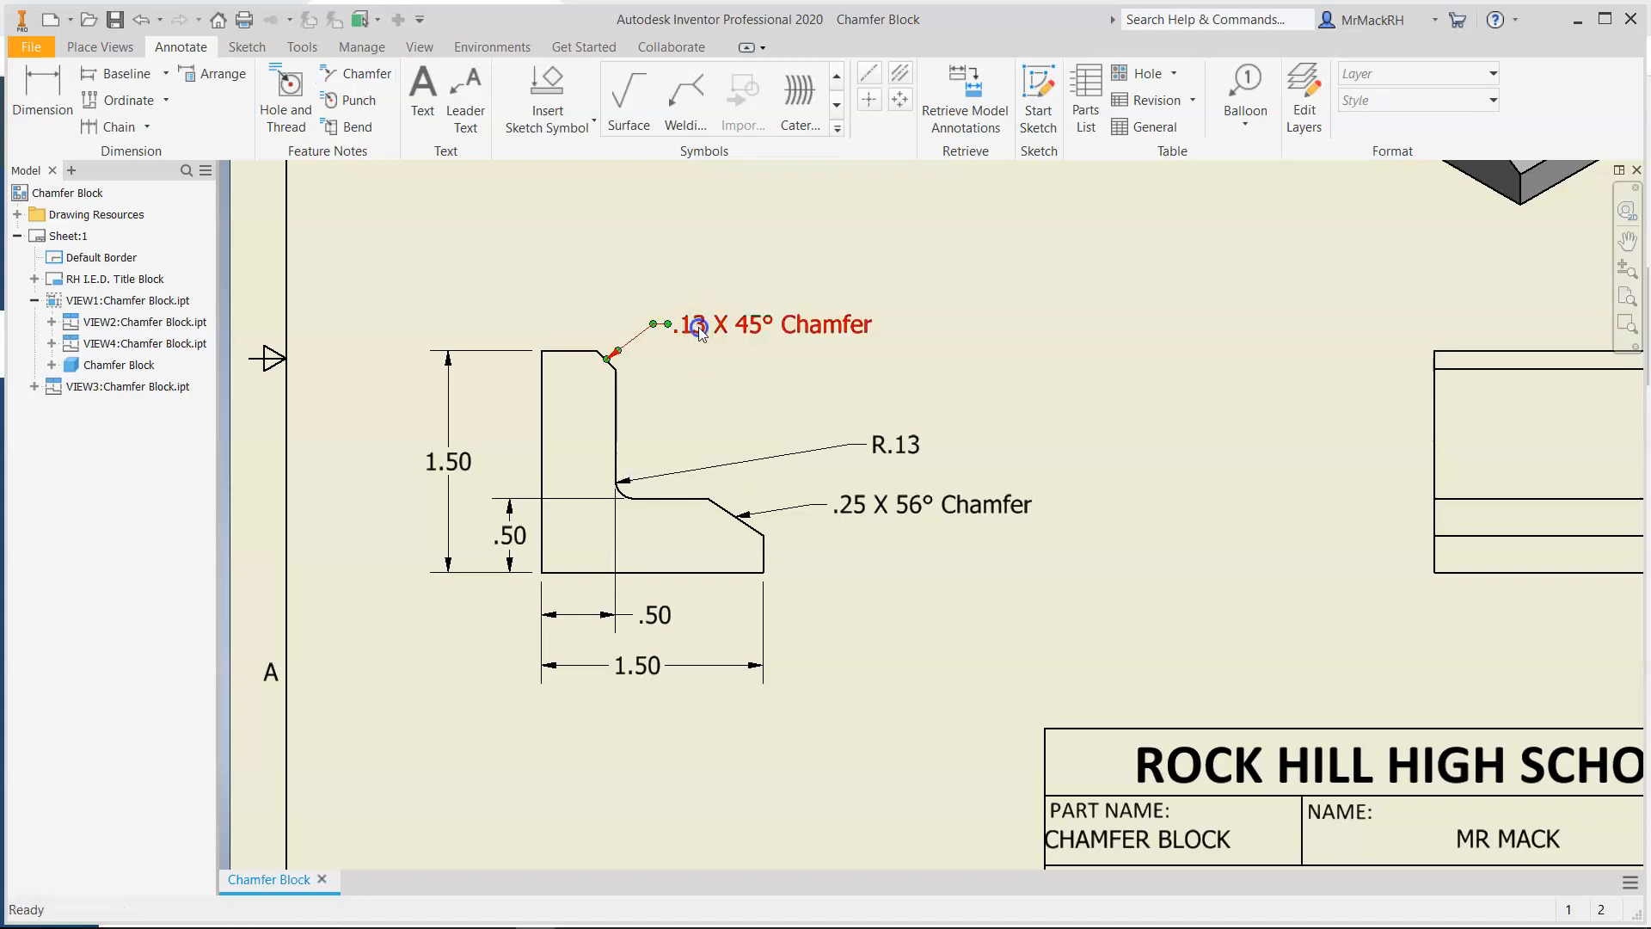
double_click(699, 327)
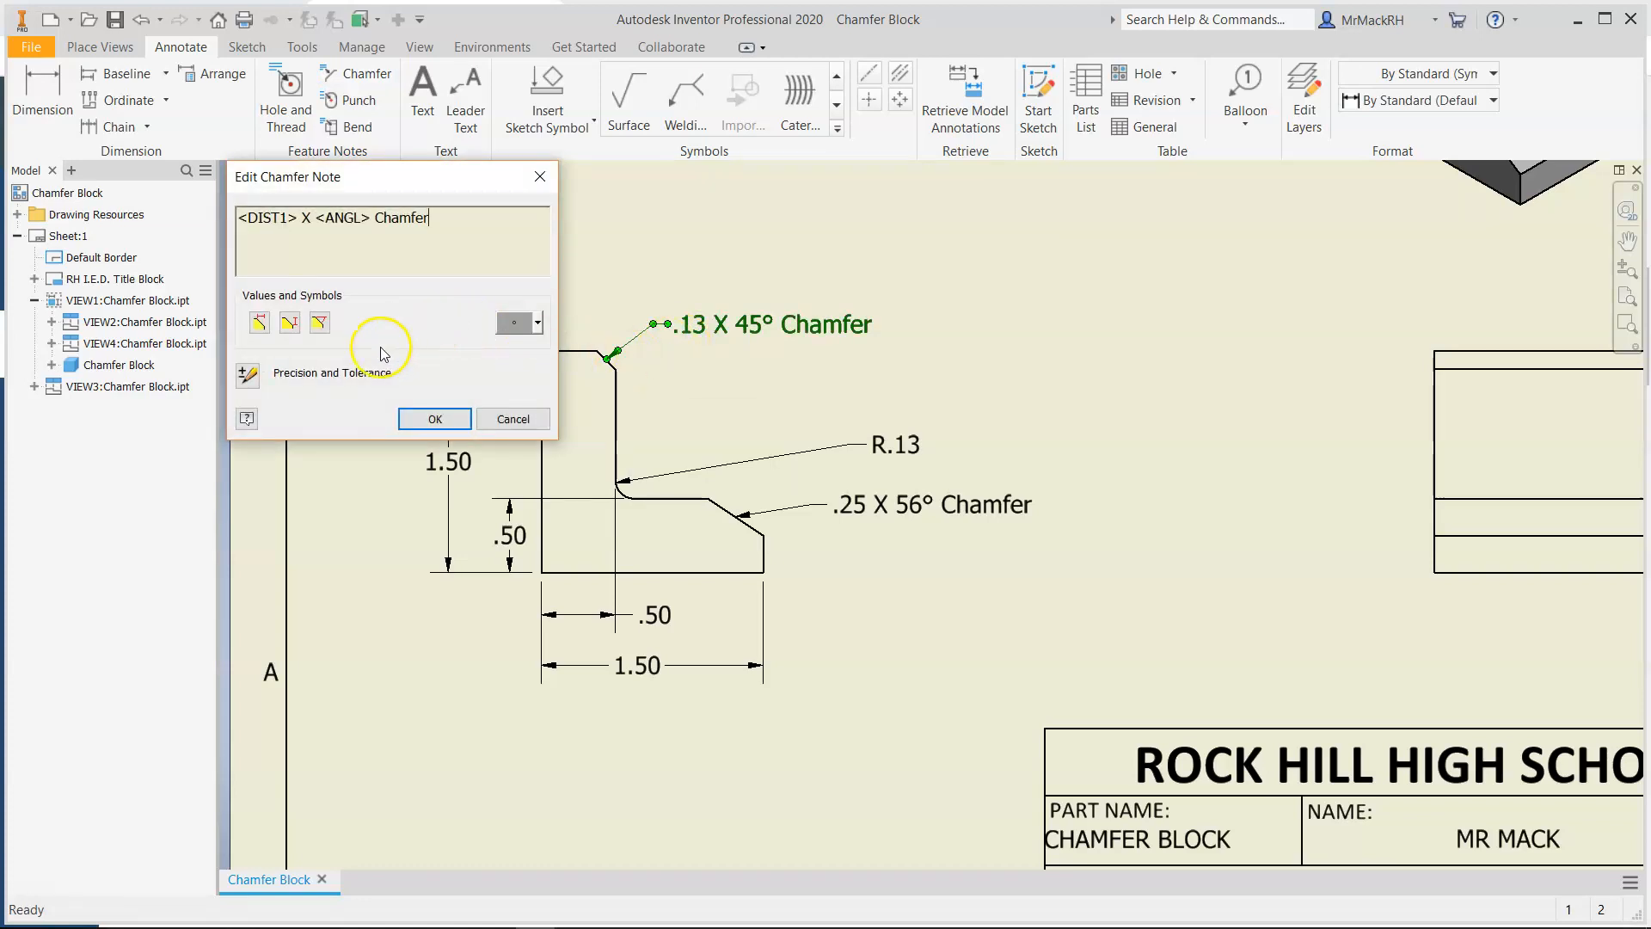
left_click(247, 376)
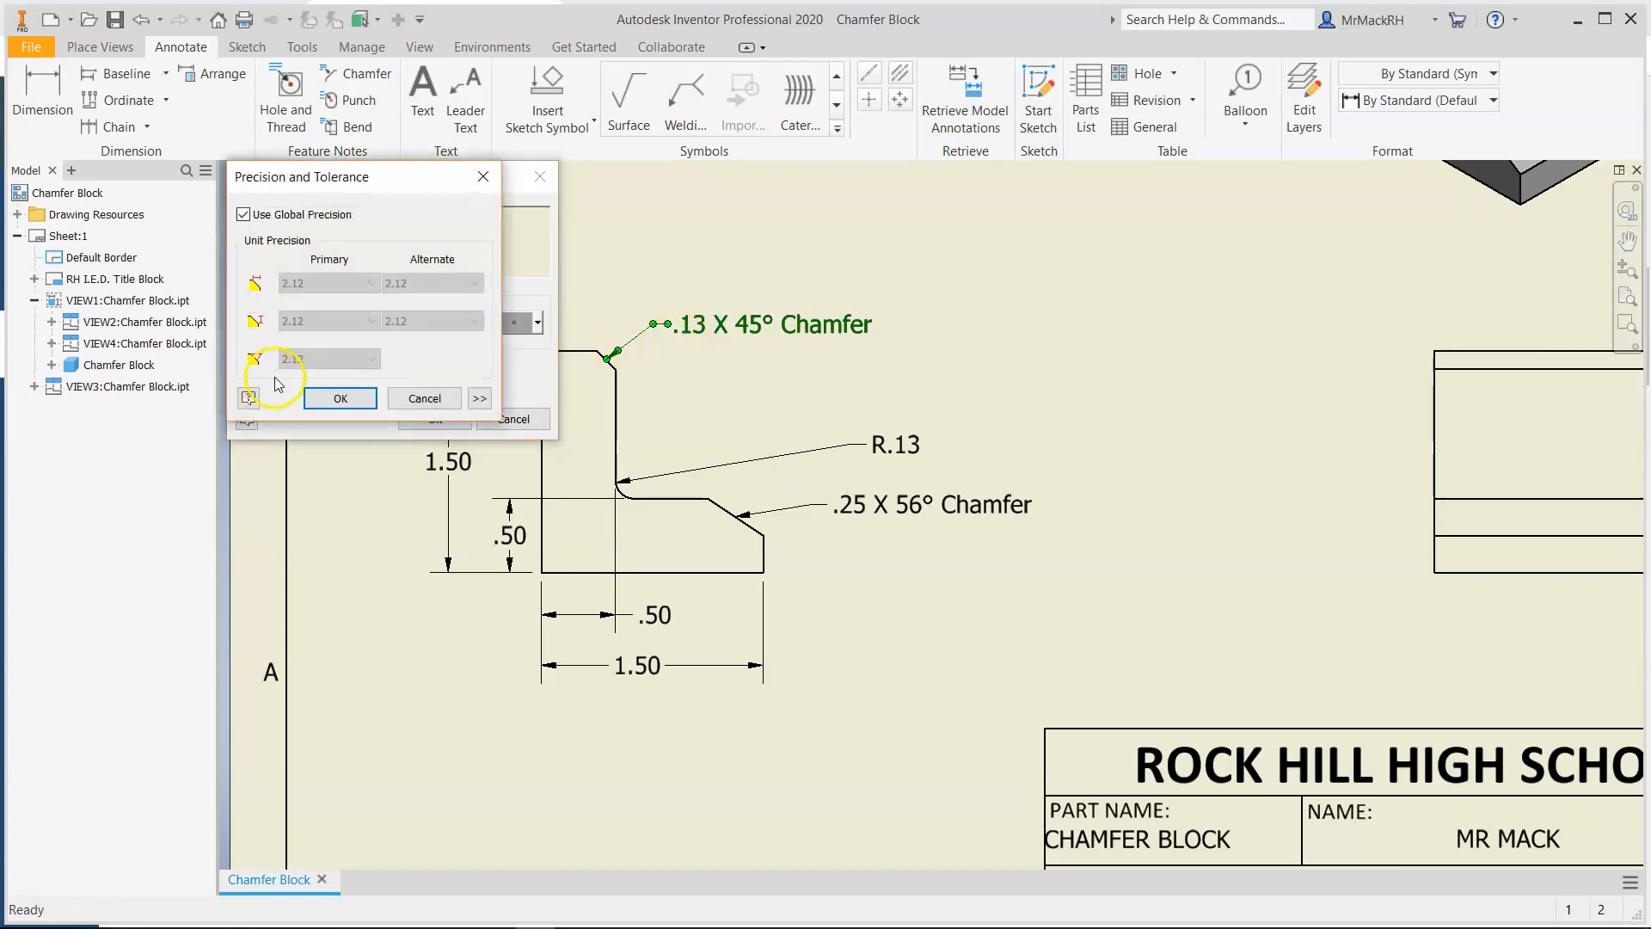
left_click(245, 215)
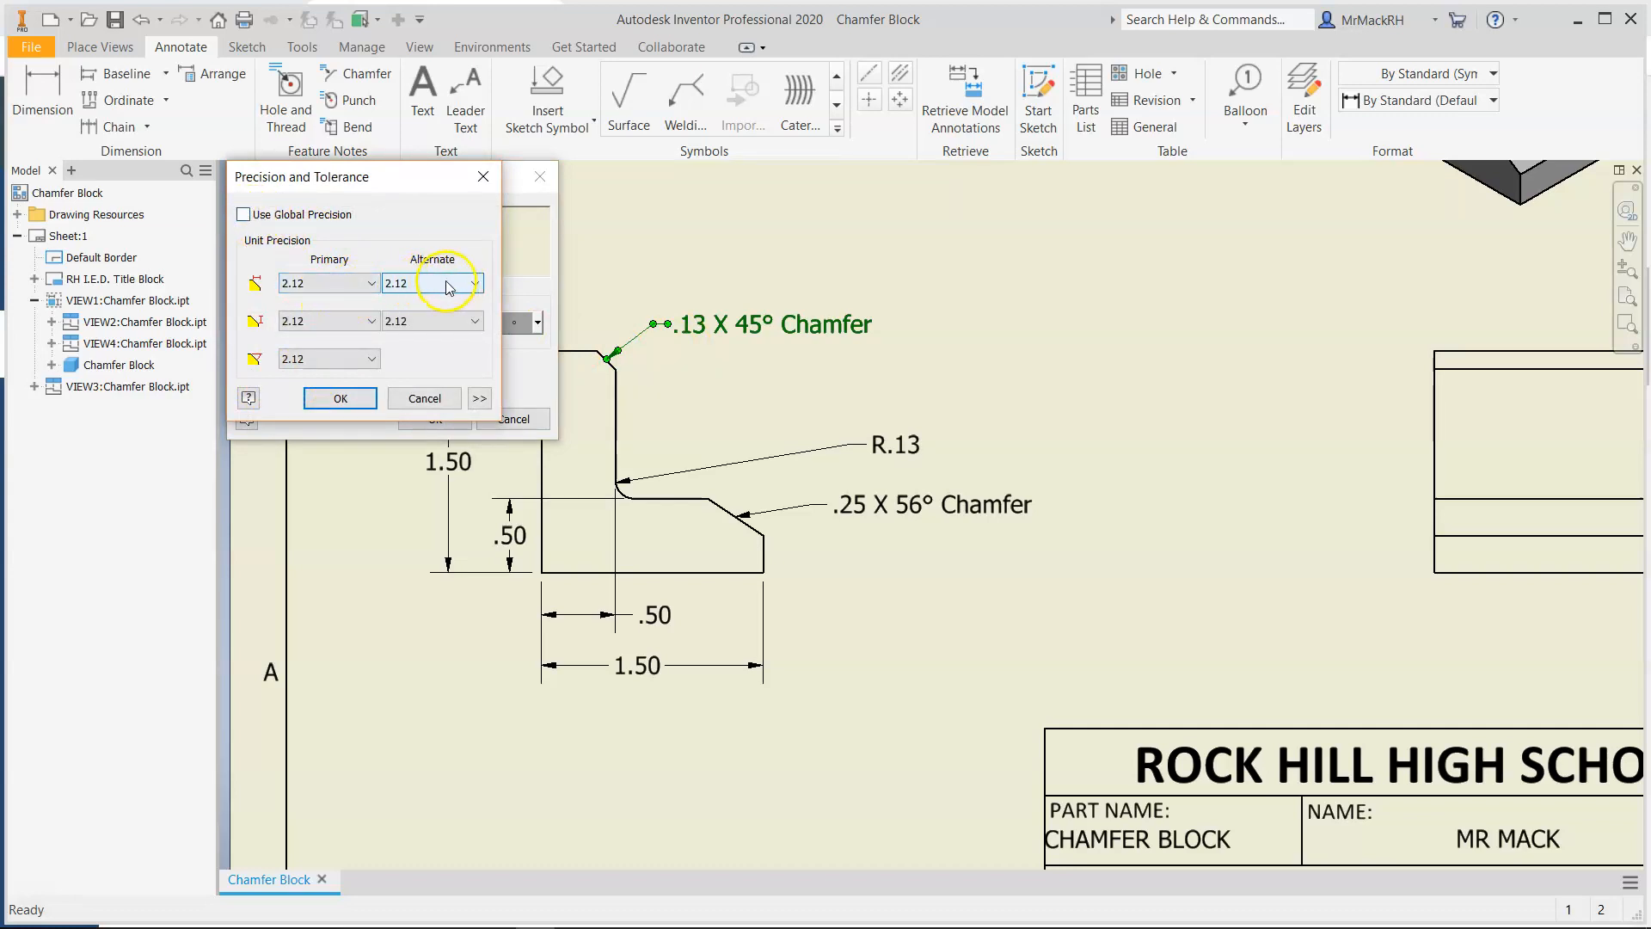
left_click(370, 283)
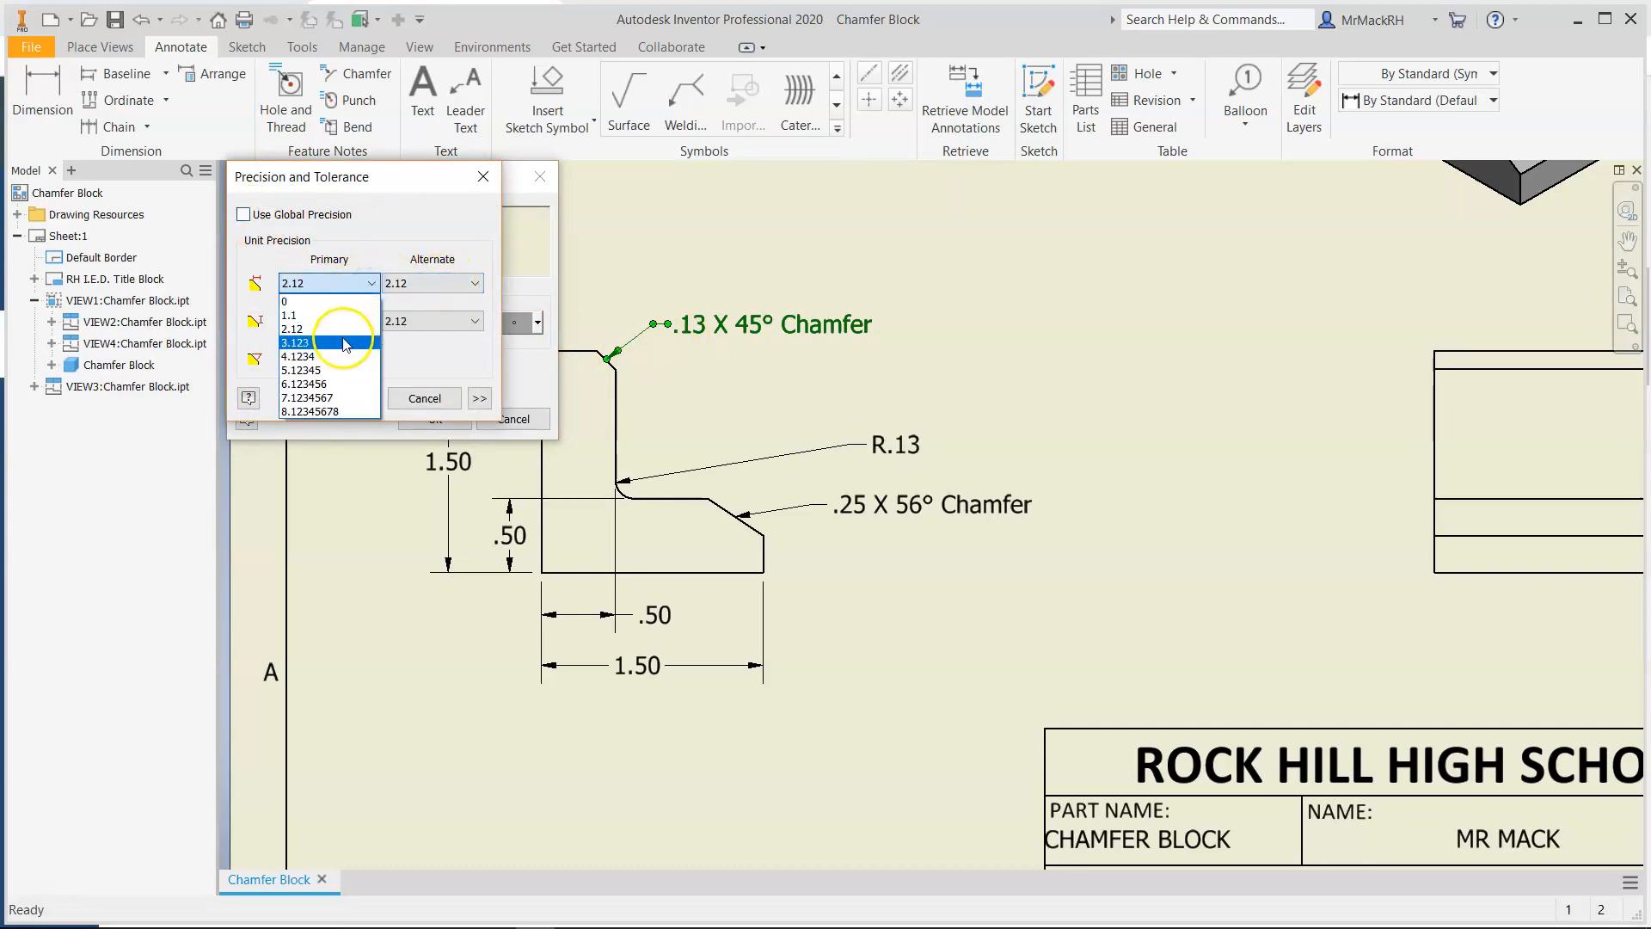
left_click(344, 342)
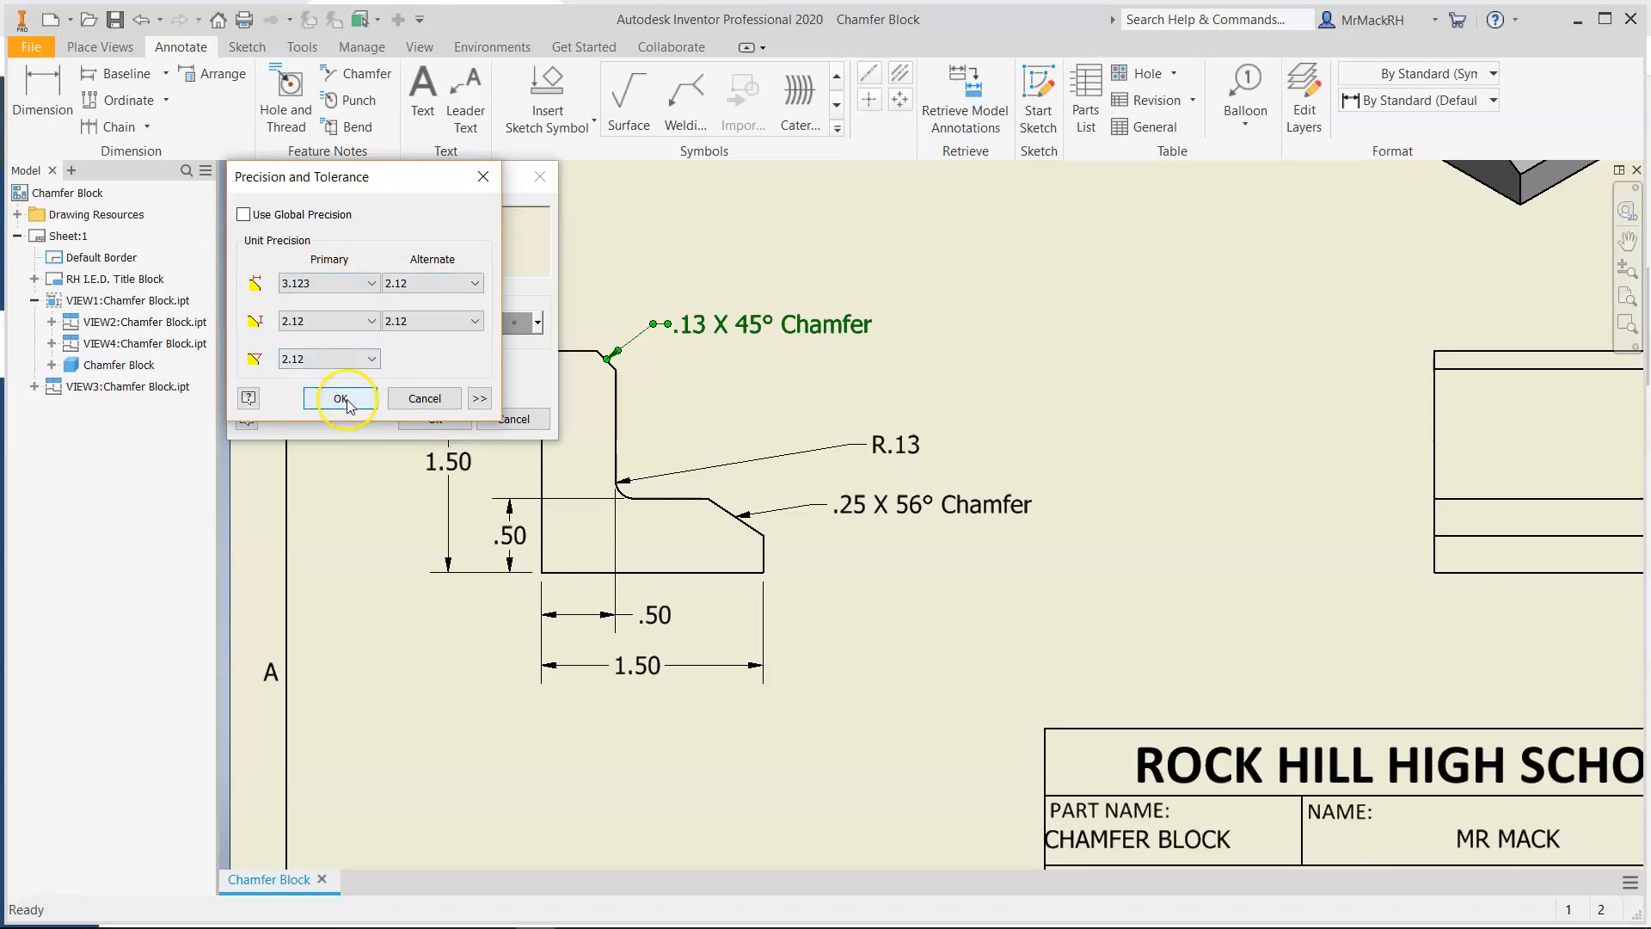
- Set the primary precision of the top chamfer note's second distance and angle to 3.123, and apply the note edits
left_click(349, 320)
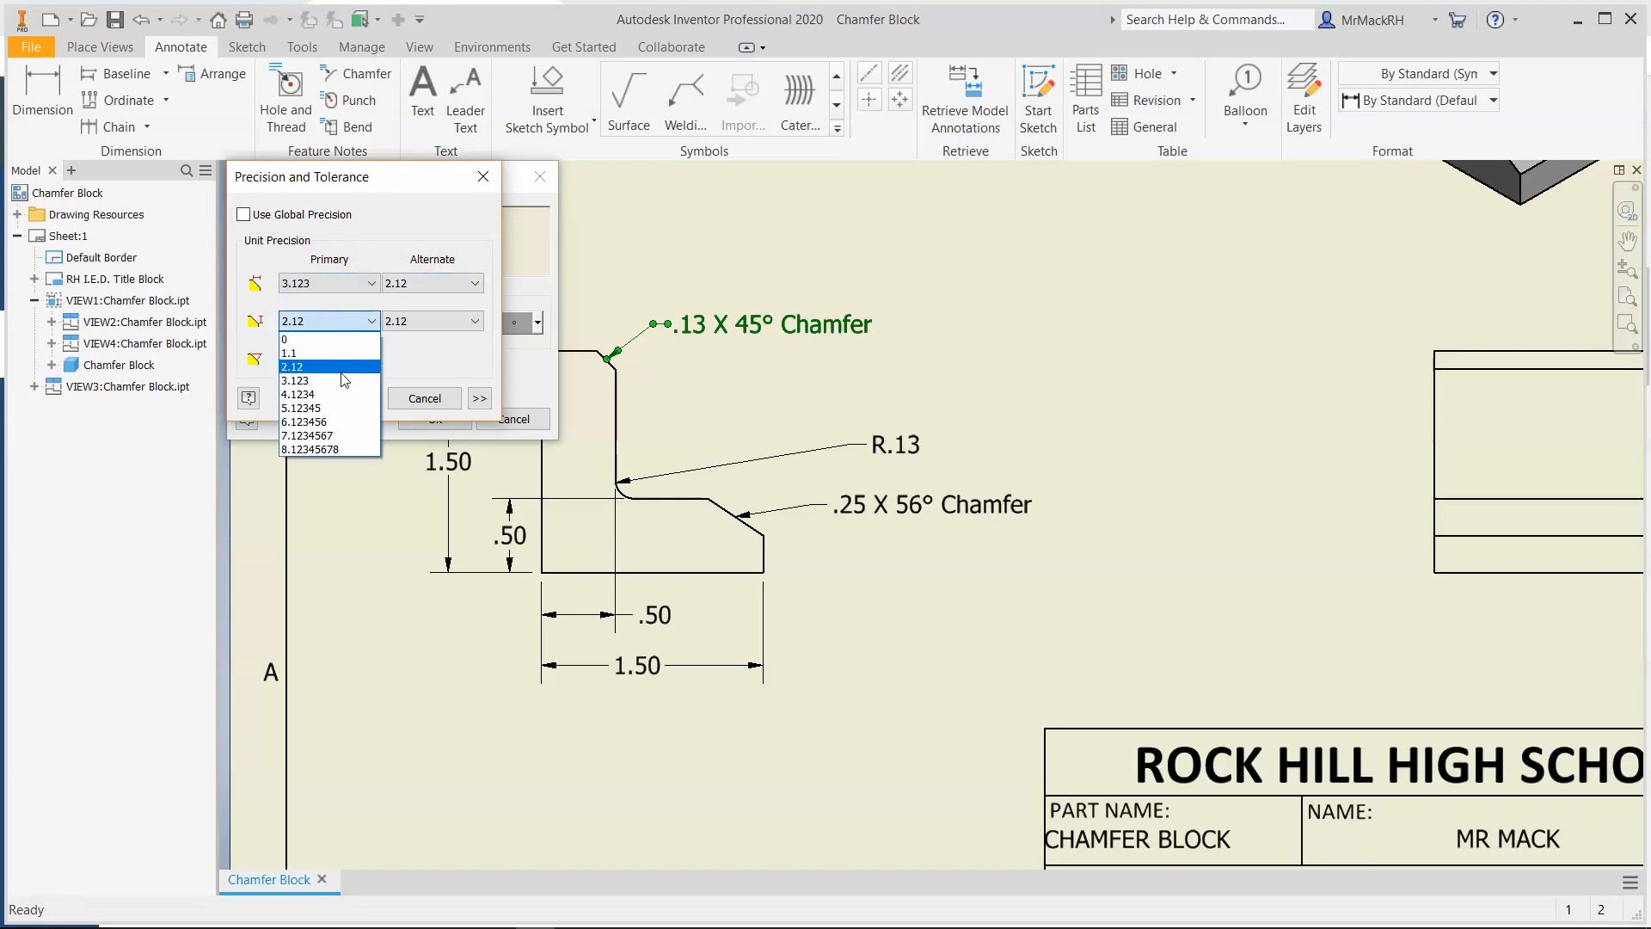
left_click(343, 380)
left_click(336, 359)
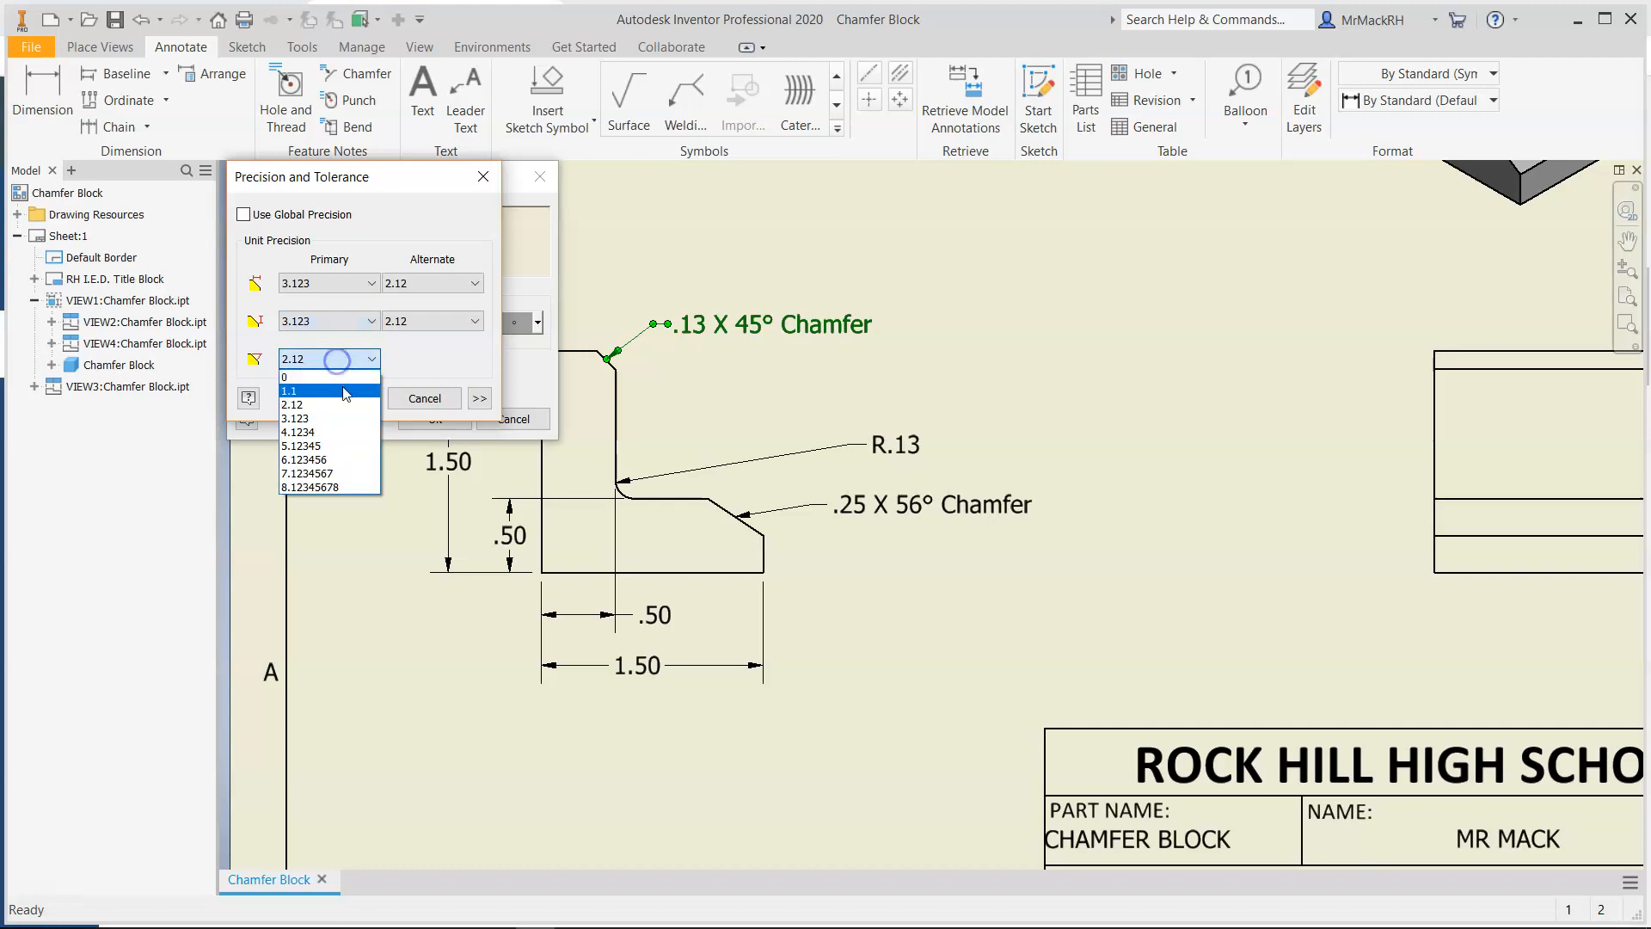
left_click(331, 418)
left_click(351, 398)
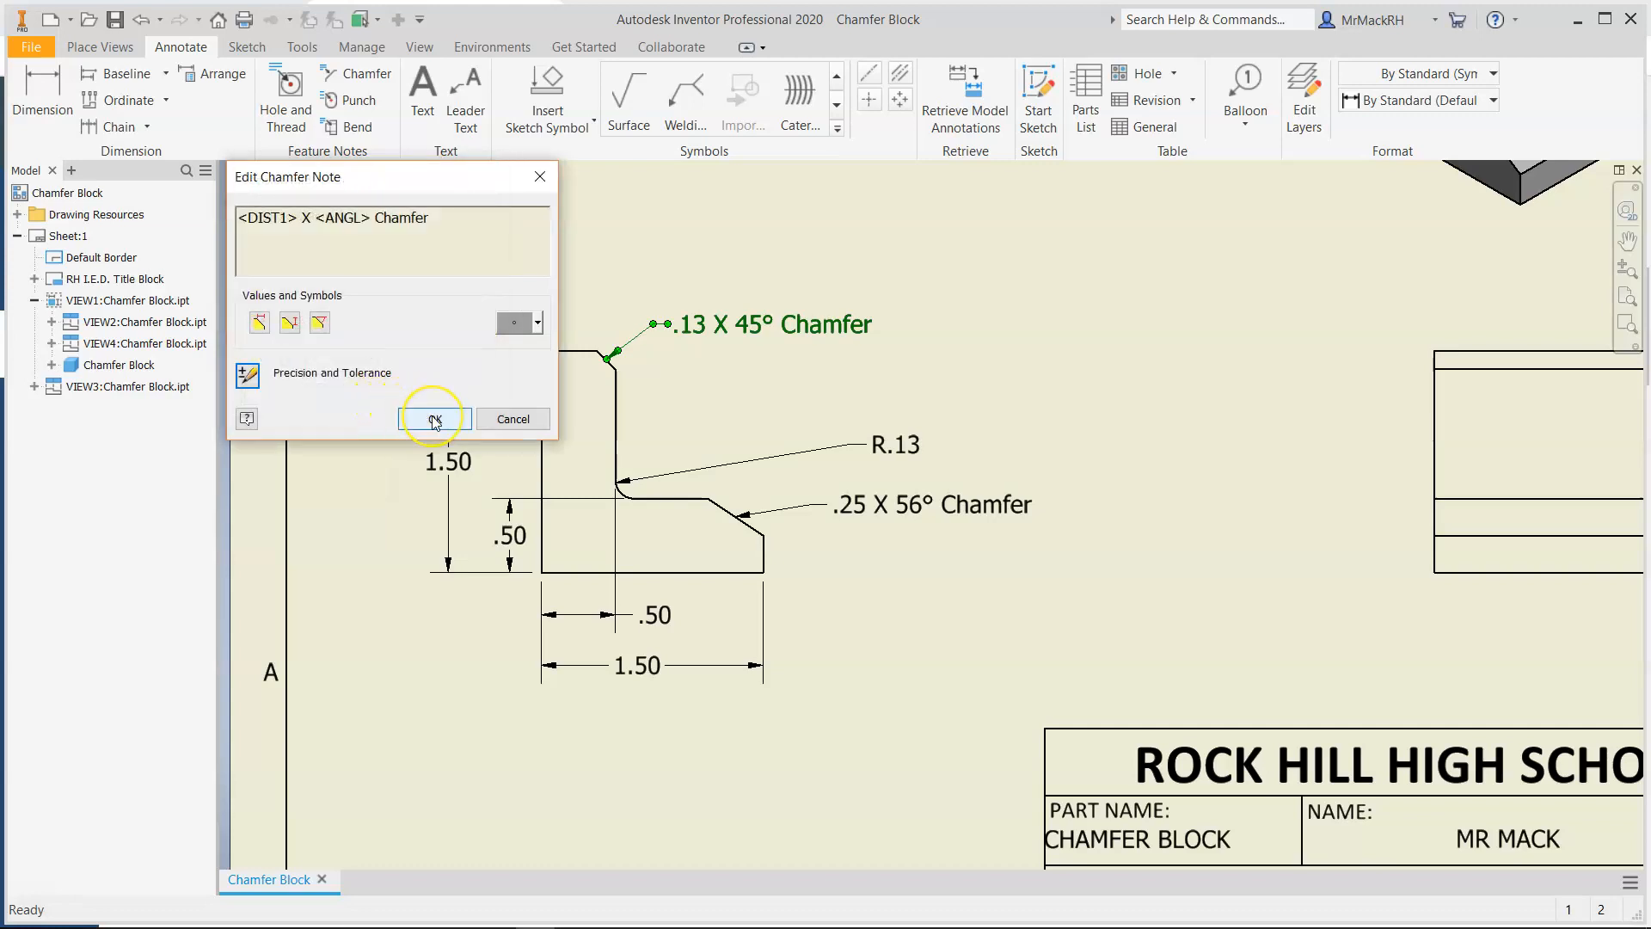
left_click(435, 420)
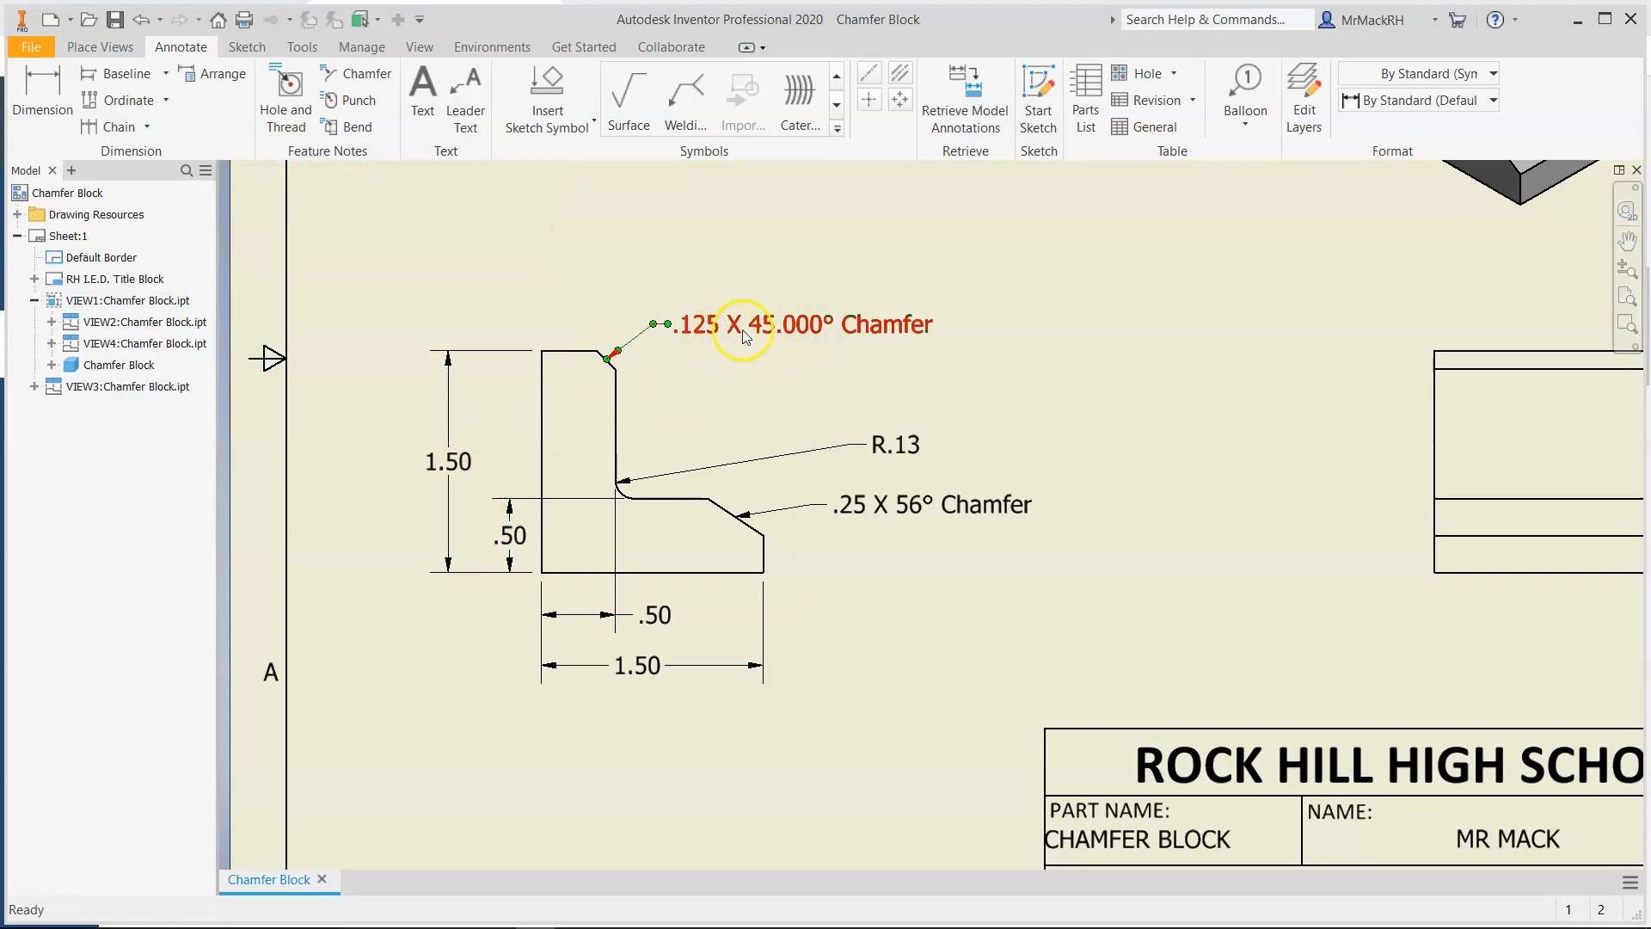
- Set the angle precision of the upright leg's top chamfer note to 0
right_click(796, 332)
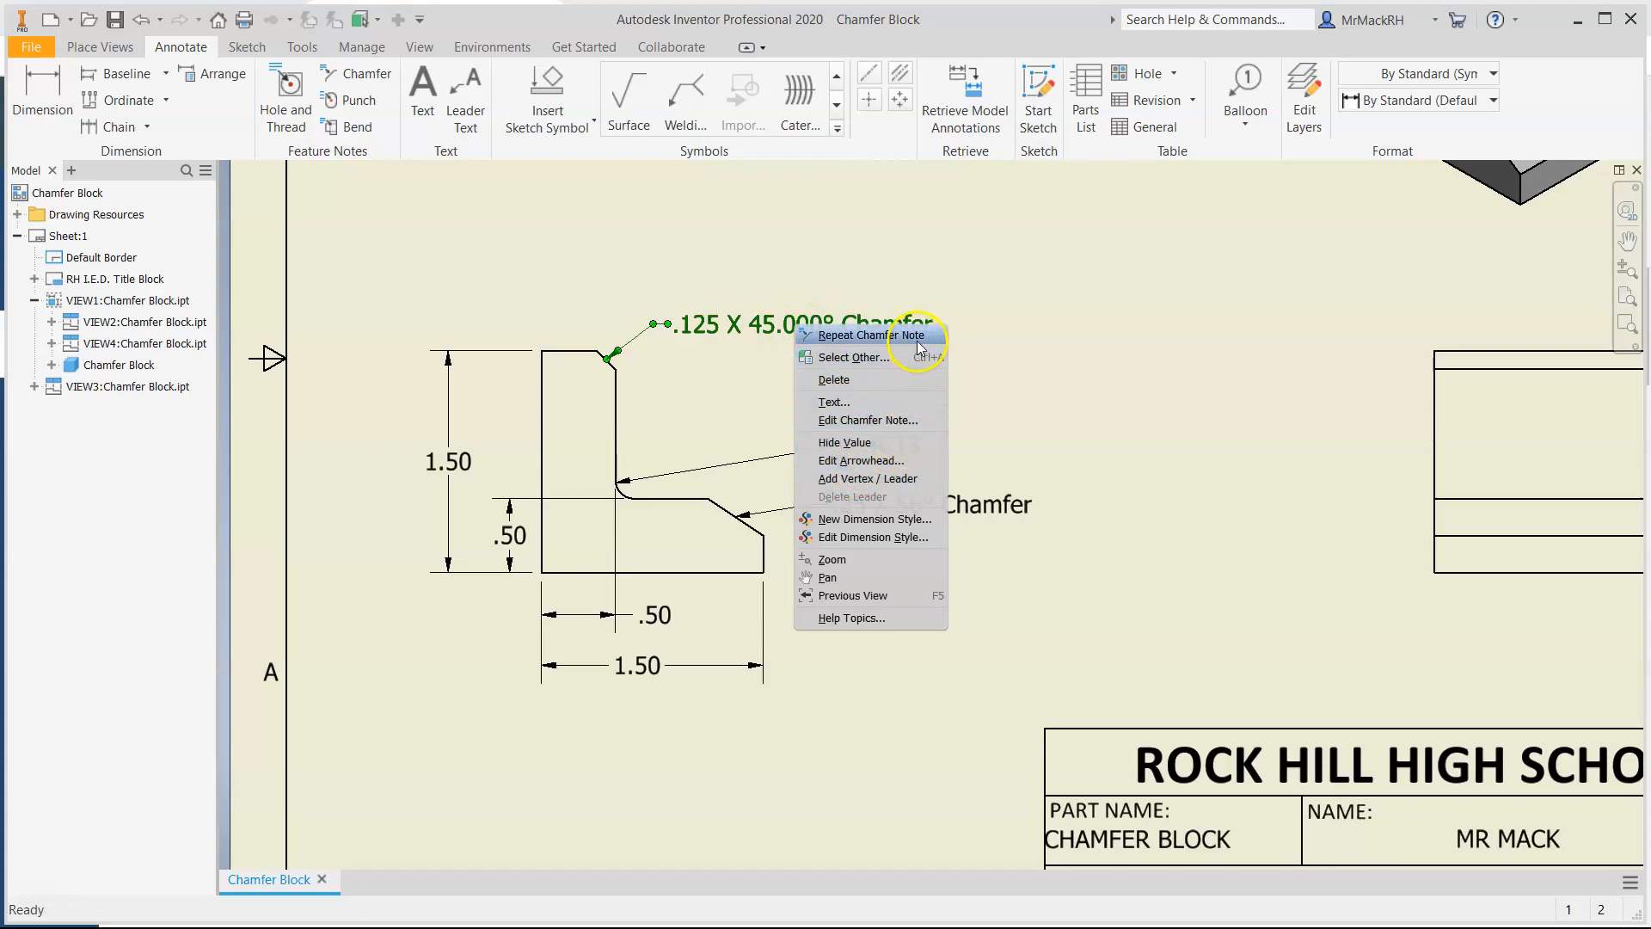
left_click(904, 431)
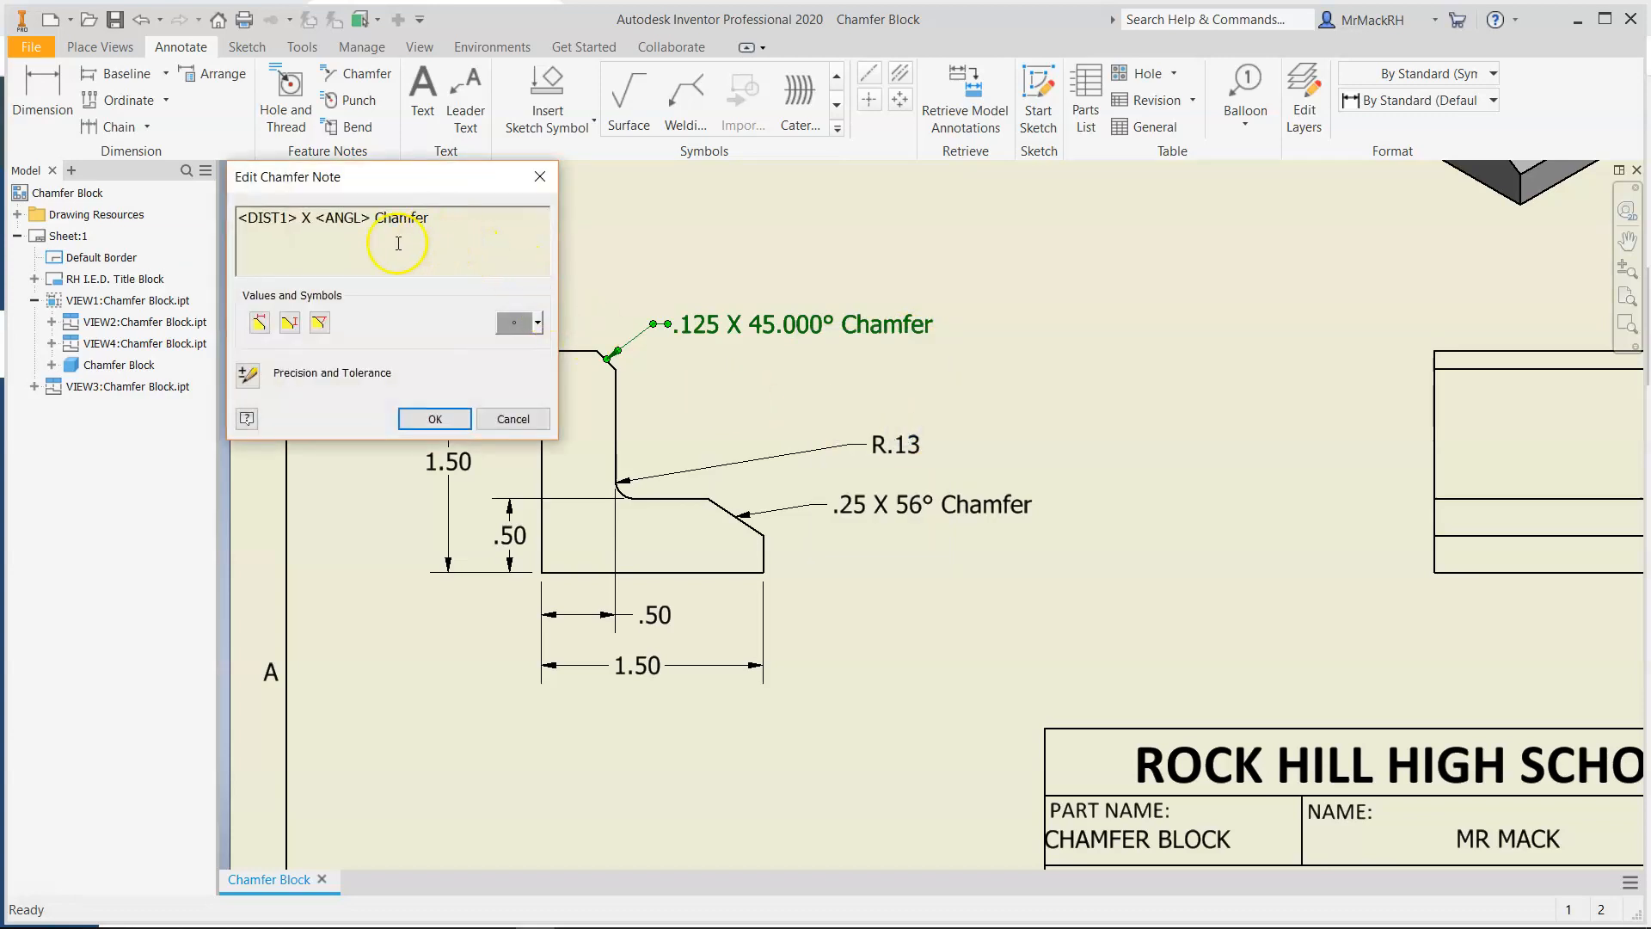
left_click(247, 374)
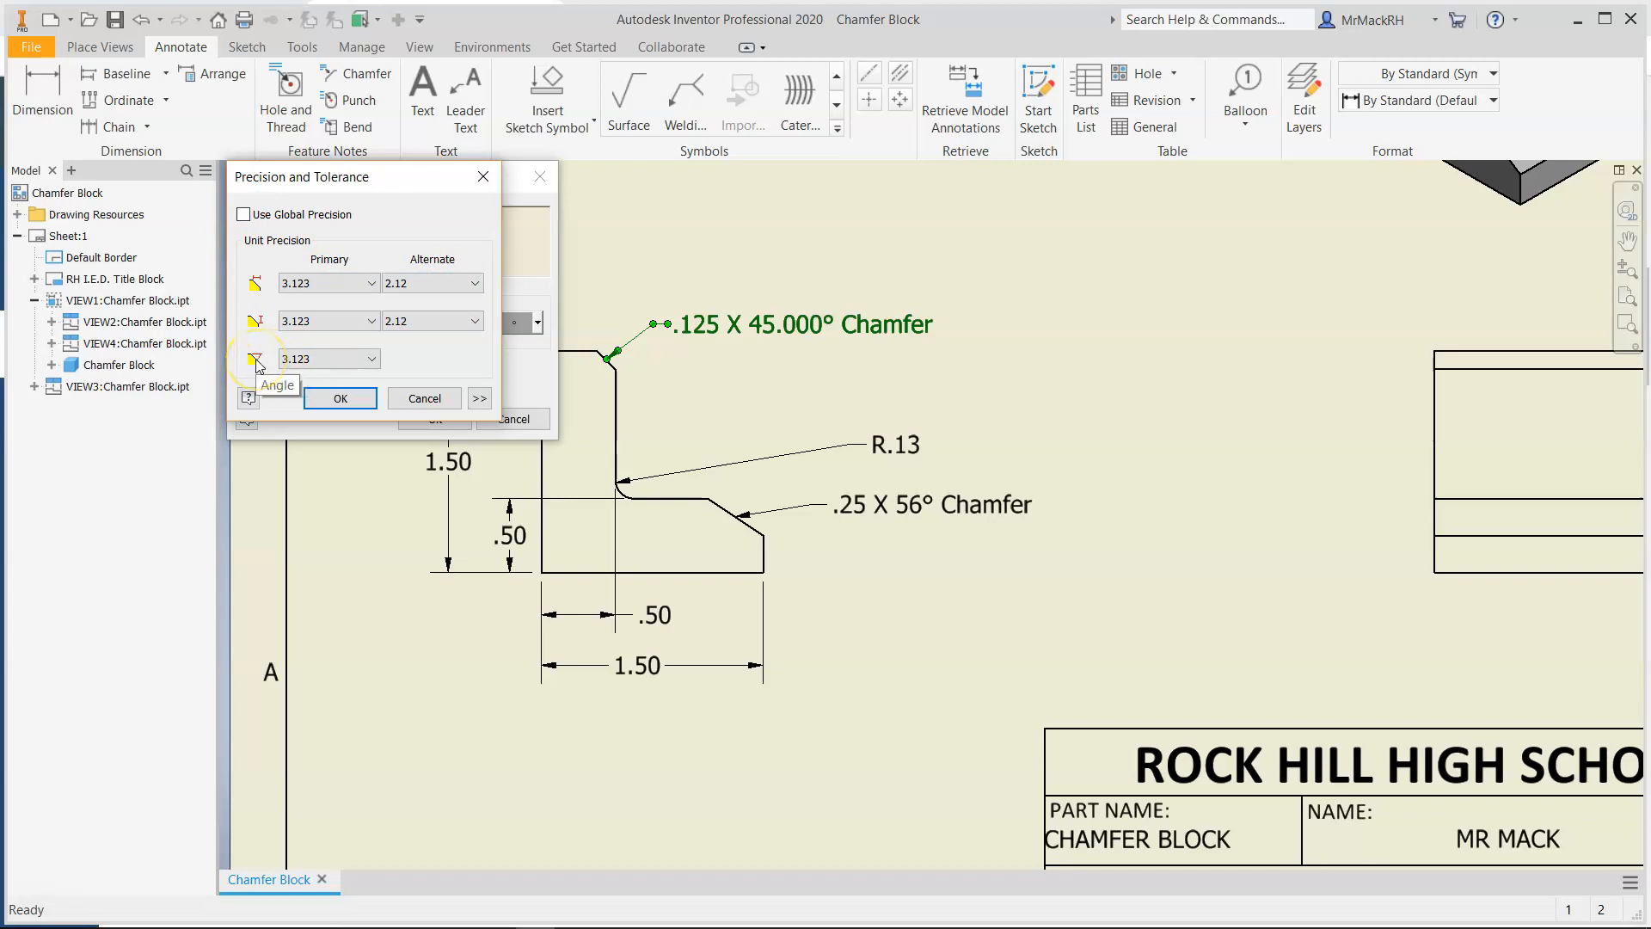
left_click(356, 358)
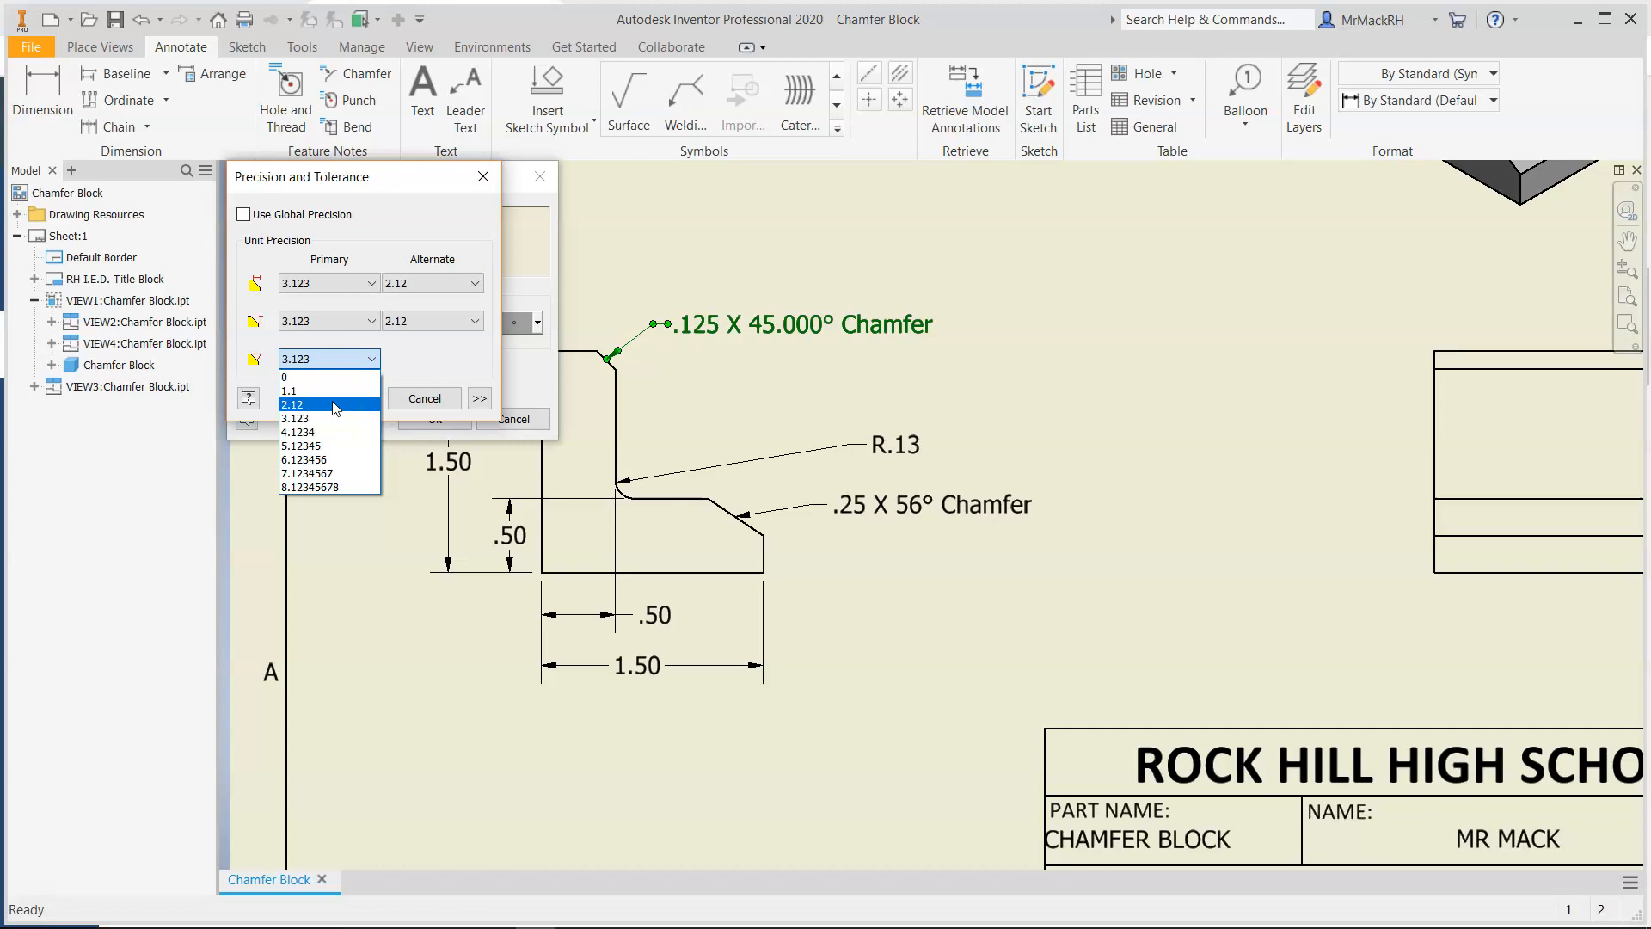
left_click(340, 377)
left_click(341, 396)
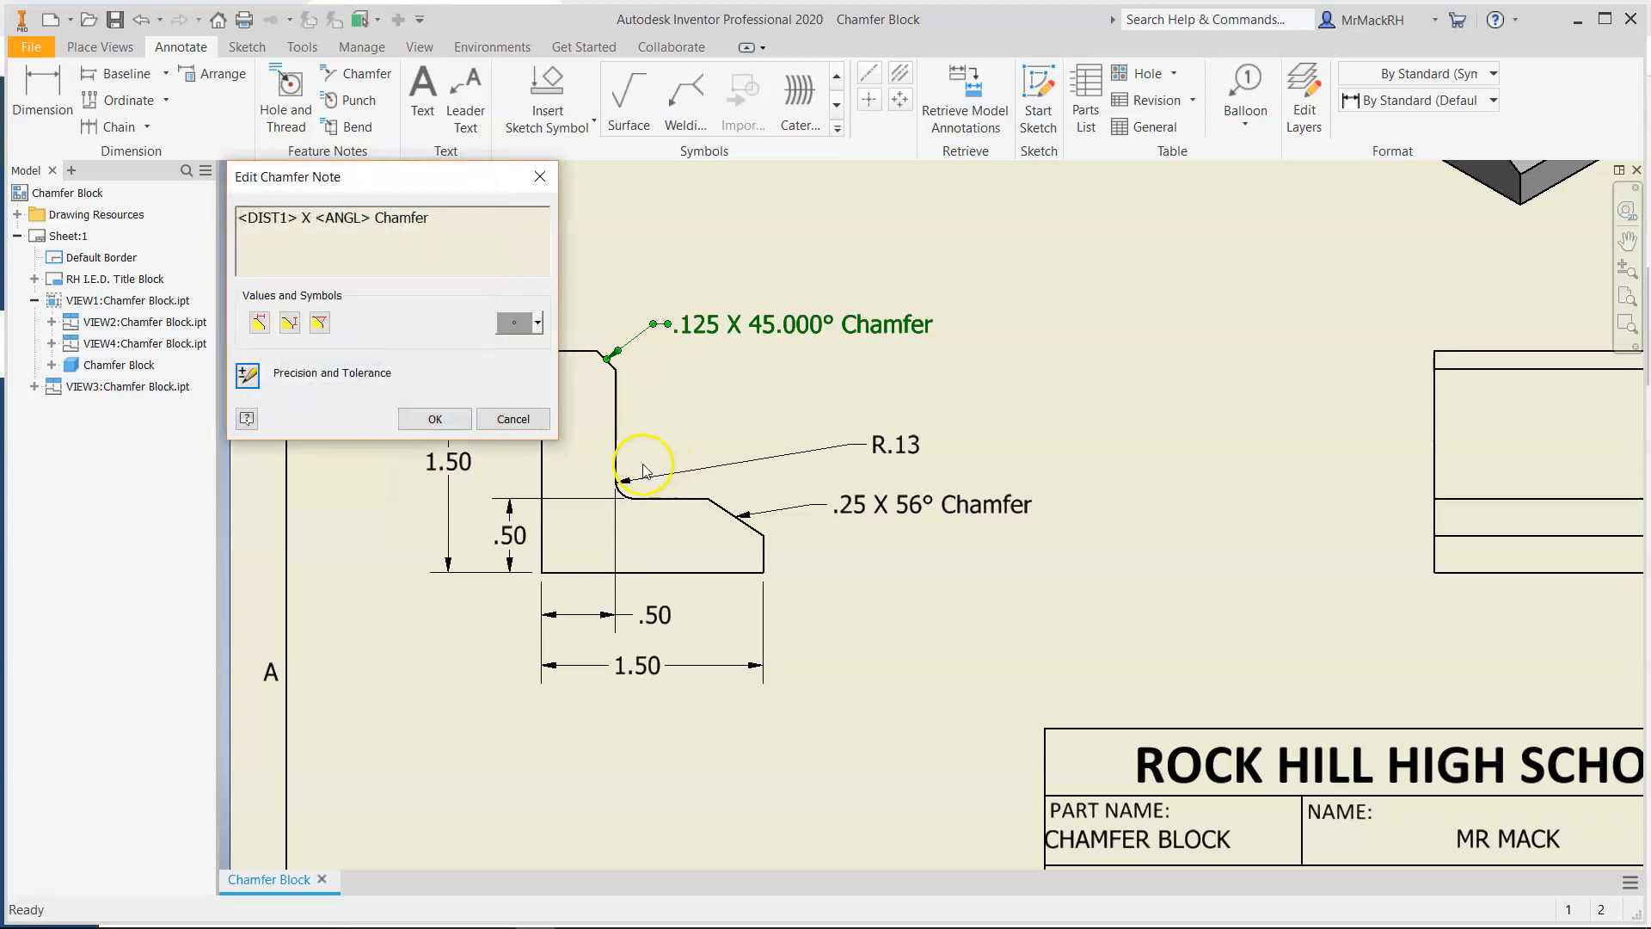
left_click(435, 419)
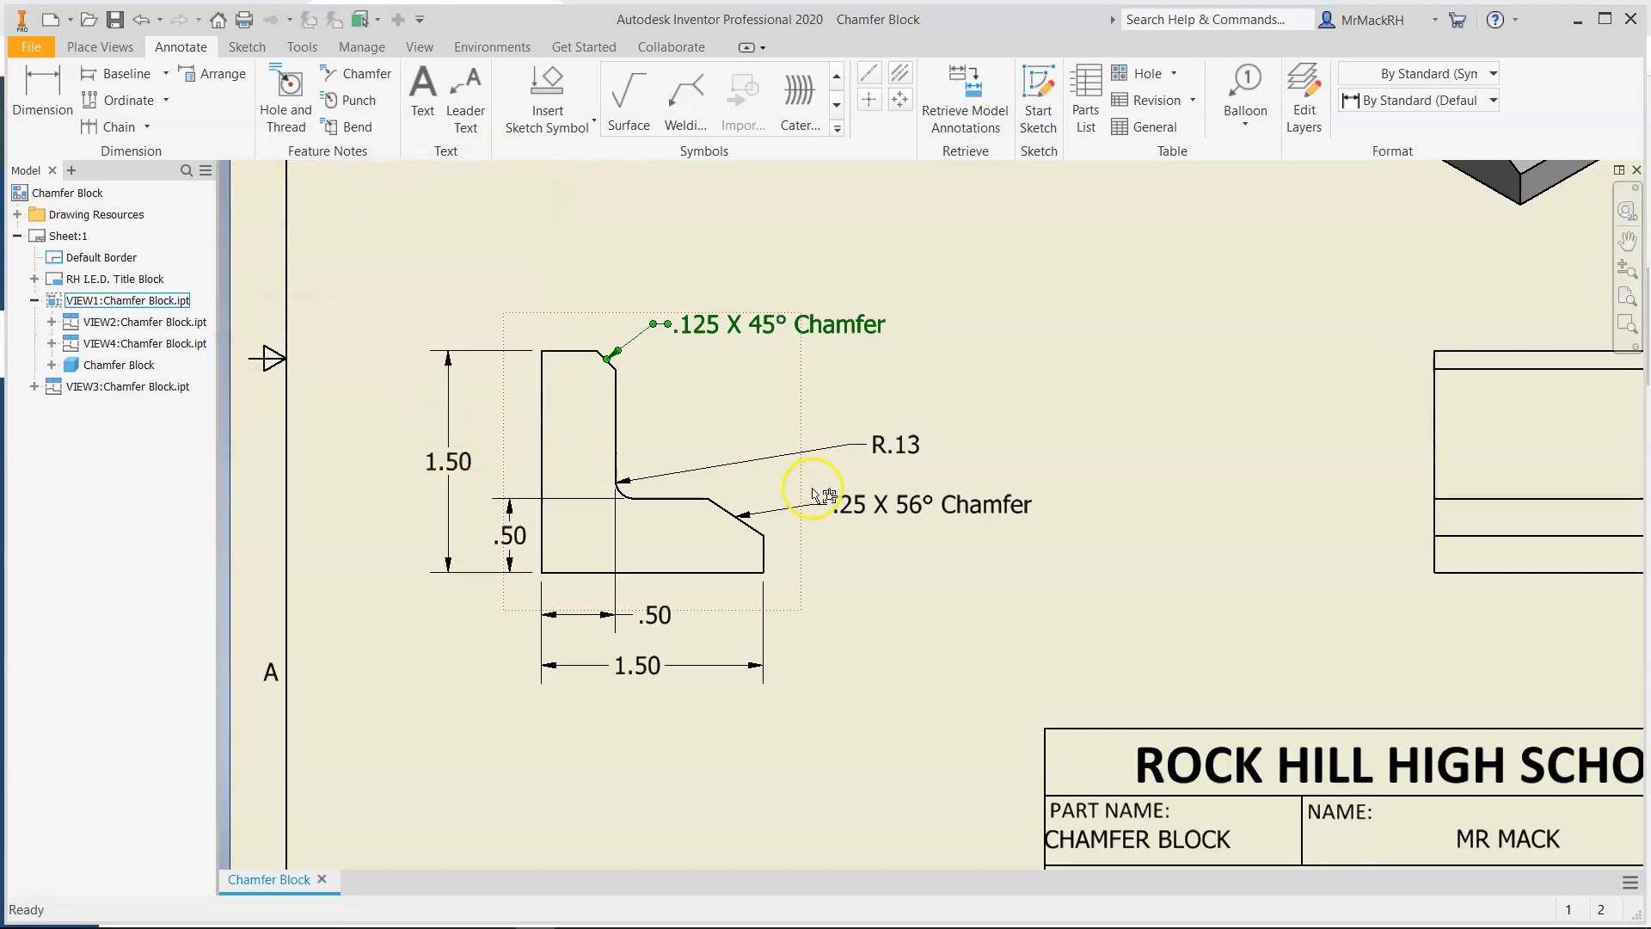
- Turn off global precision for the horizontal leg's sloped chamfer note and set both distances' primary precision to 3.123
right_click(925, 510)
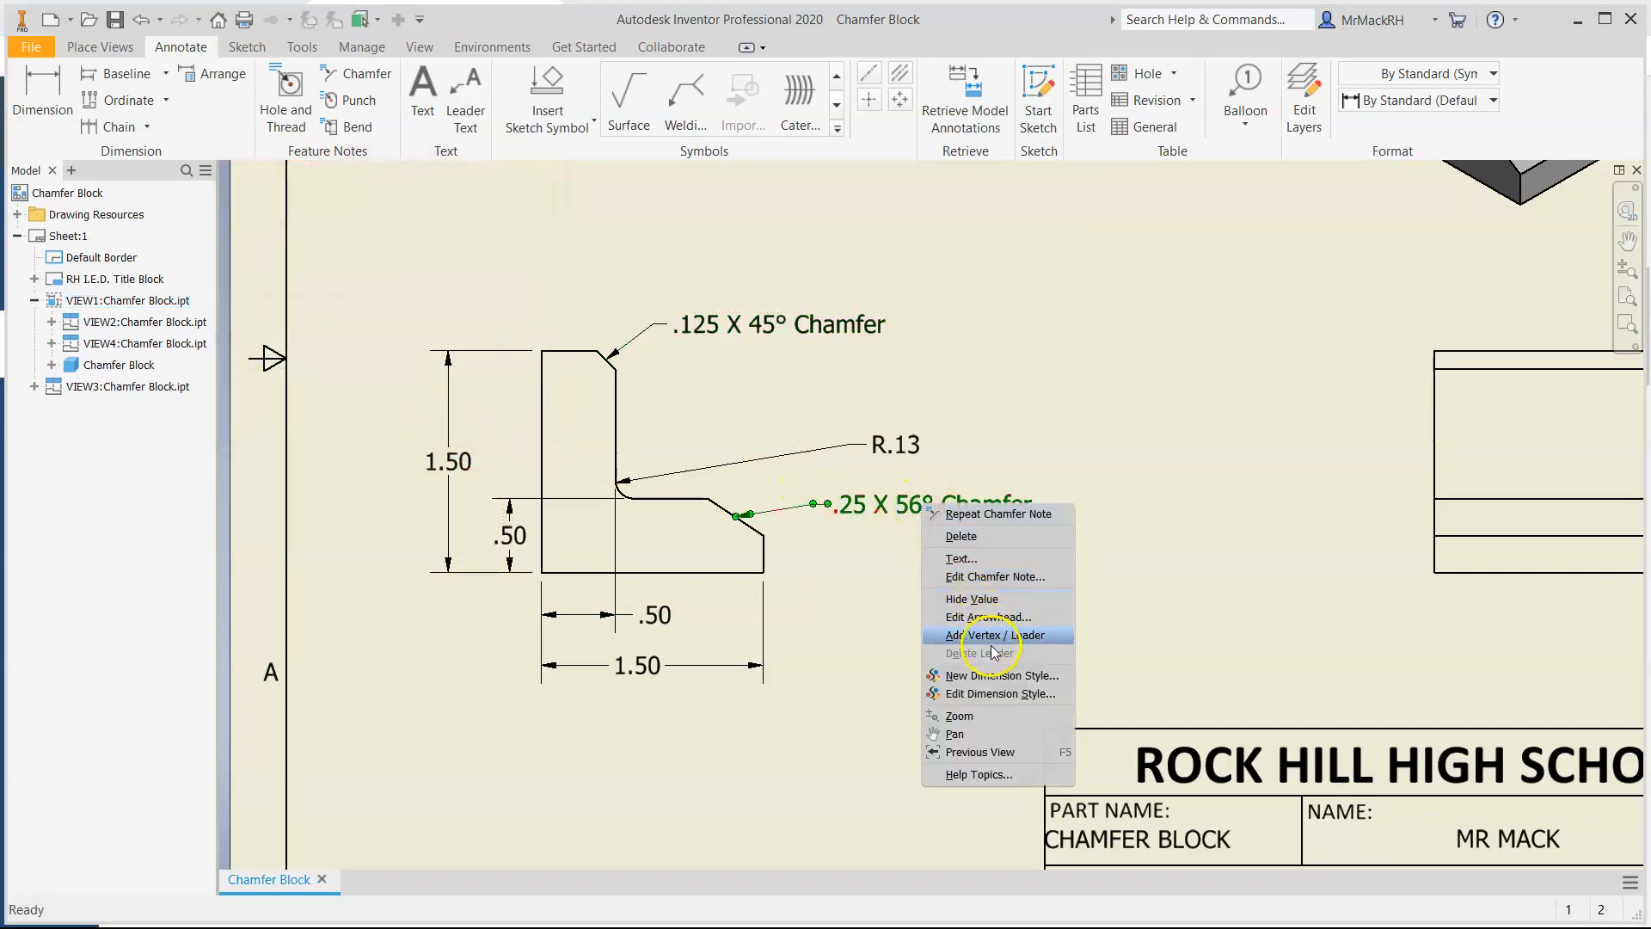
left_click(826, 626)
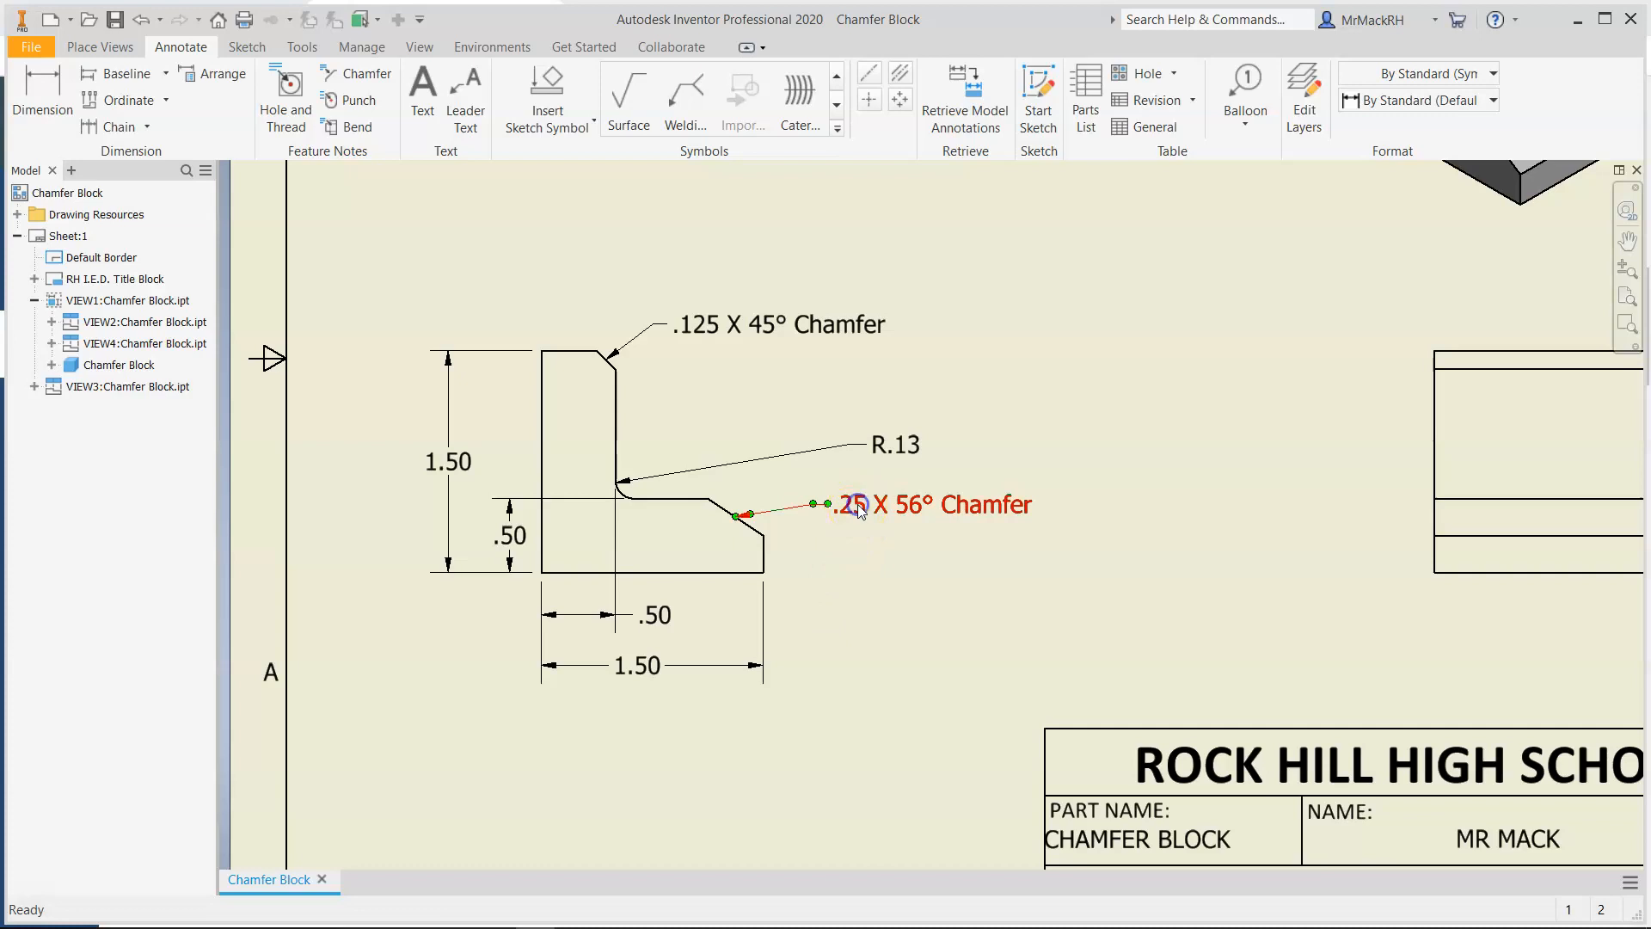
double_click(858, 506)
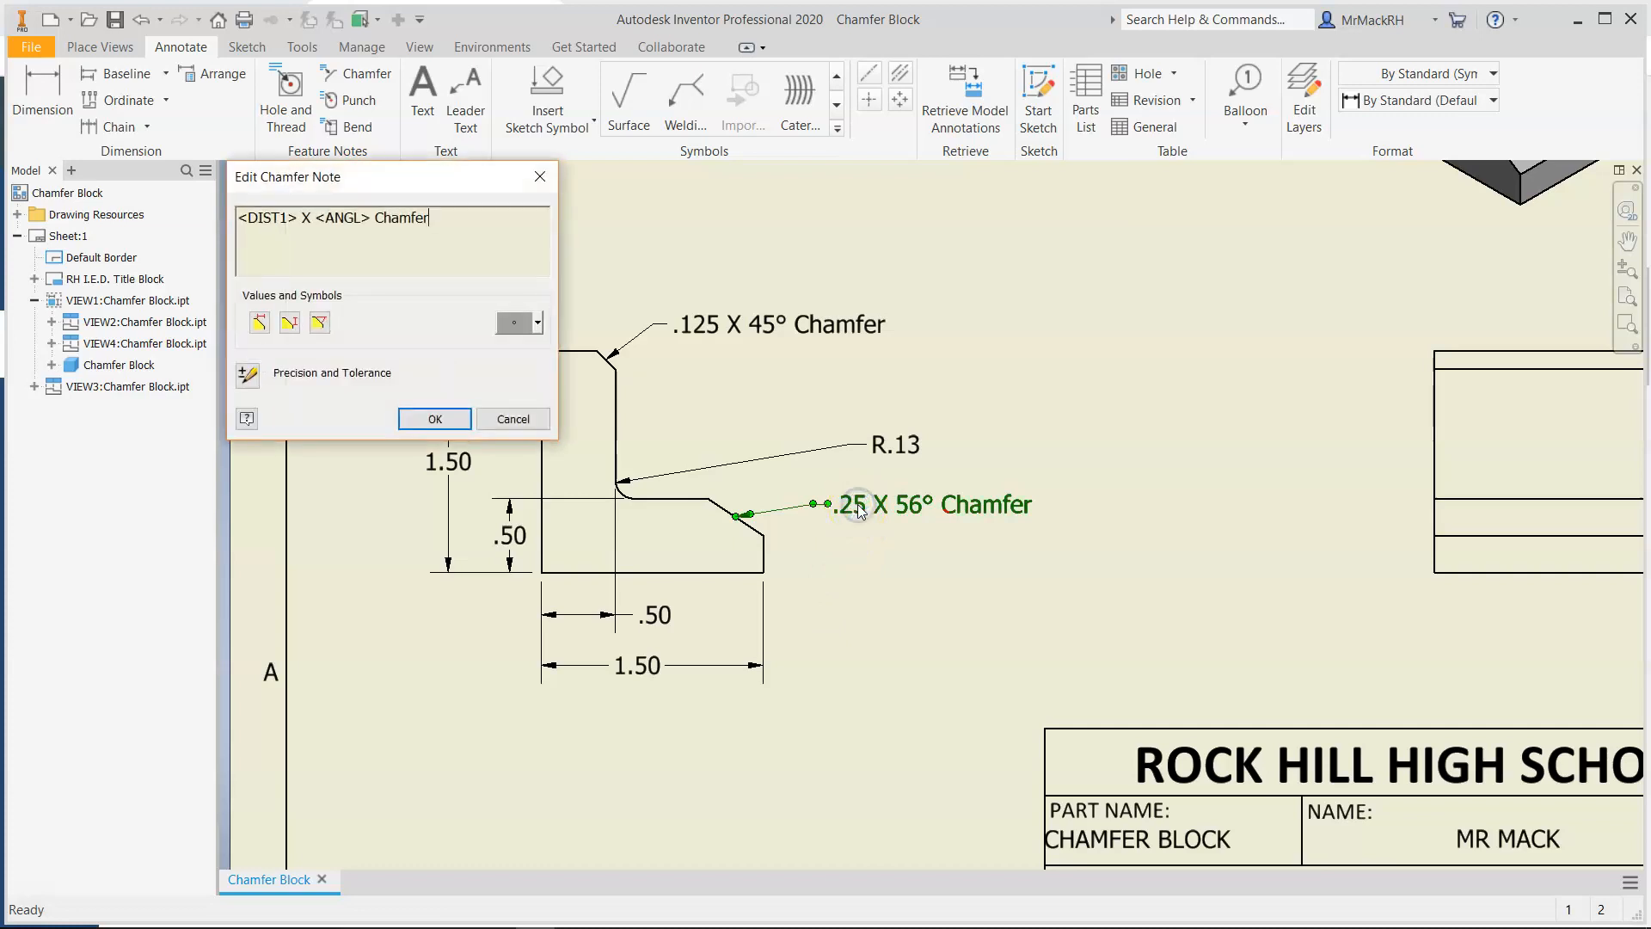
left_click(249, 377)
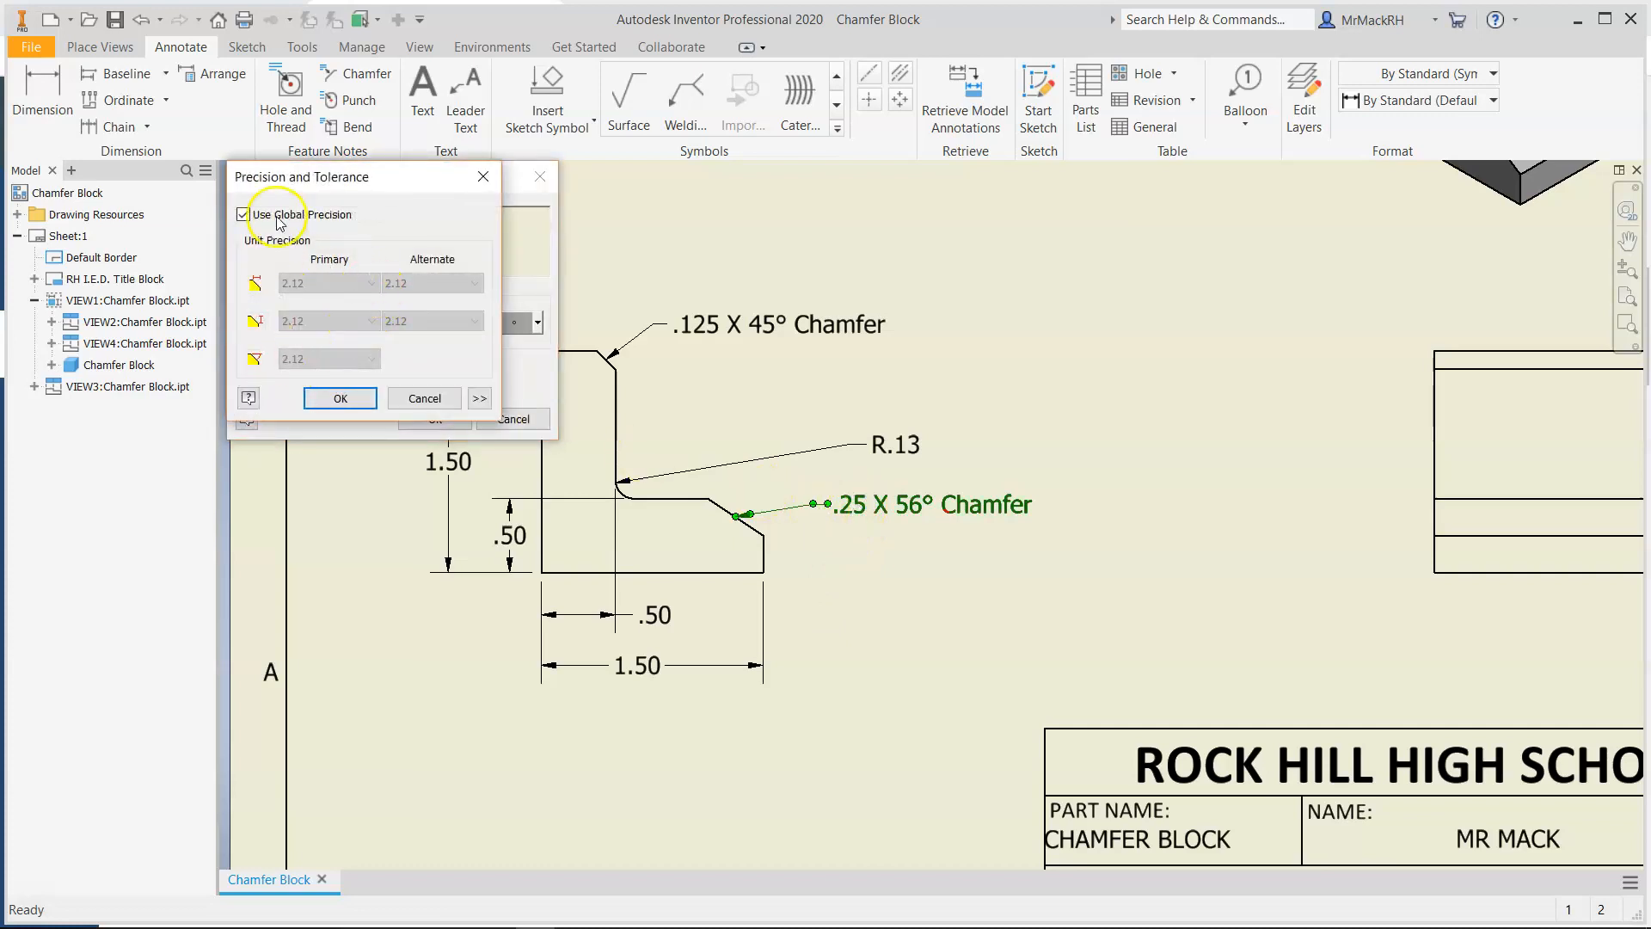
left_click(243, 214)
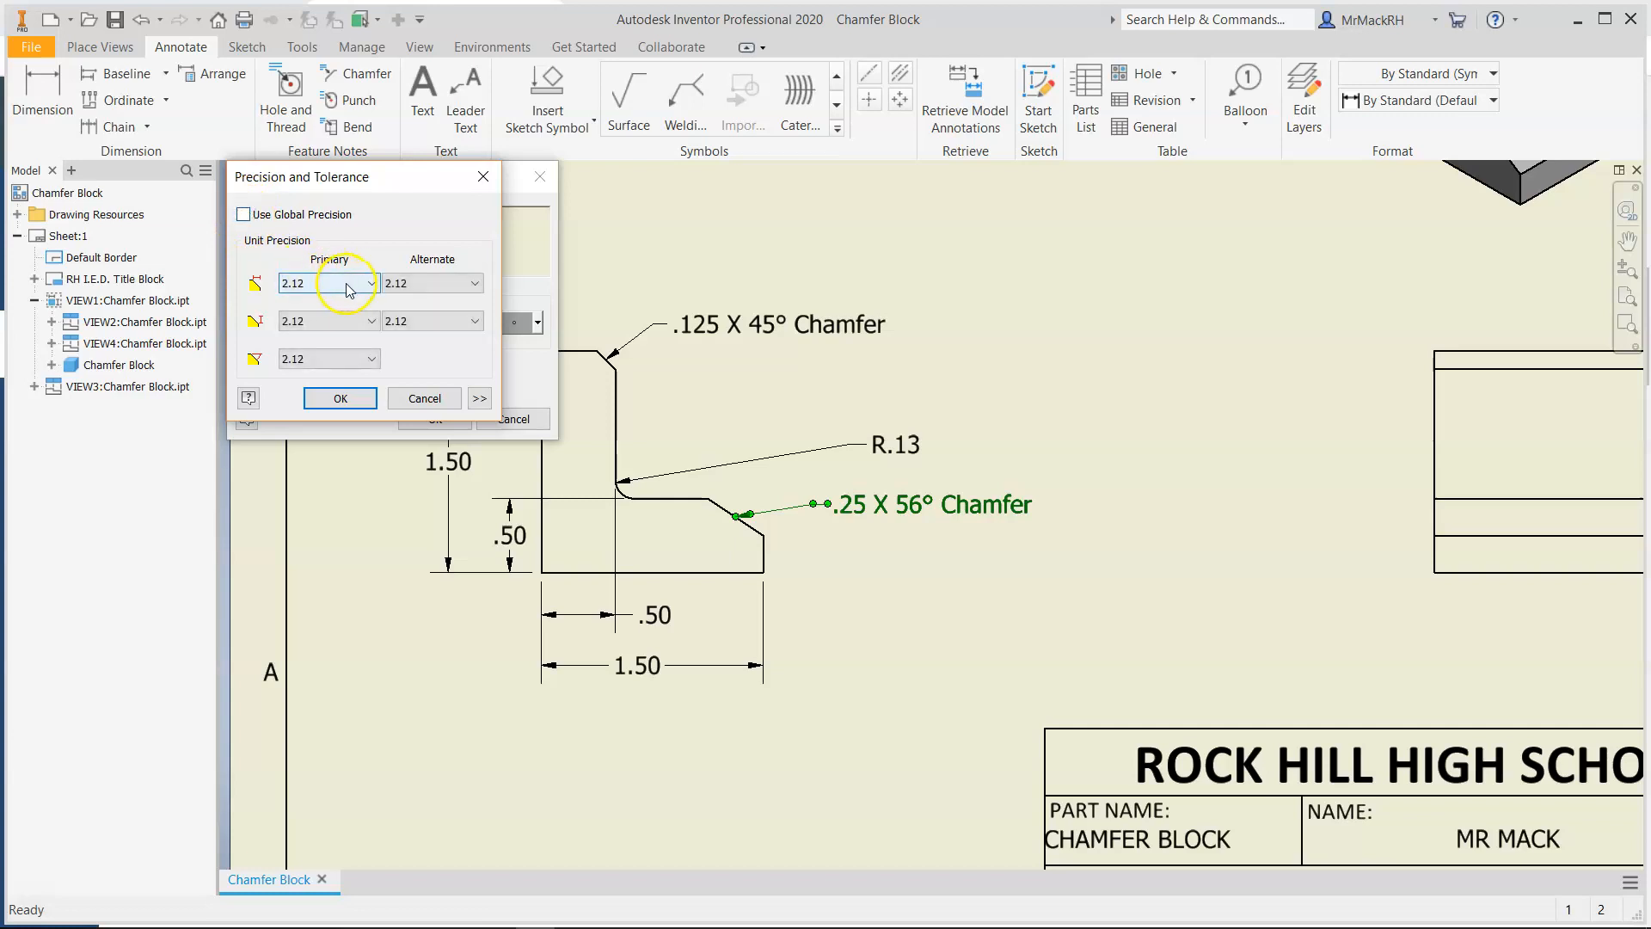
left_click(344, 282)
left_click(348, 344)
left_click(349, 321)
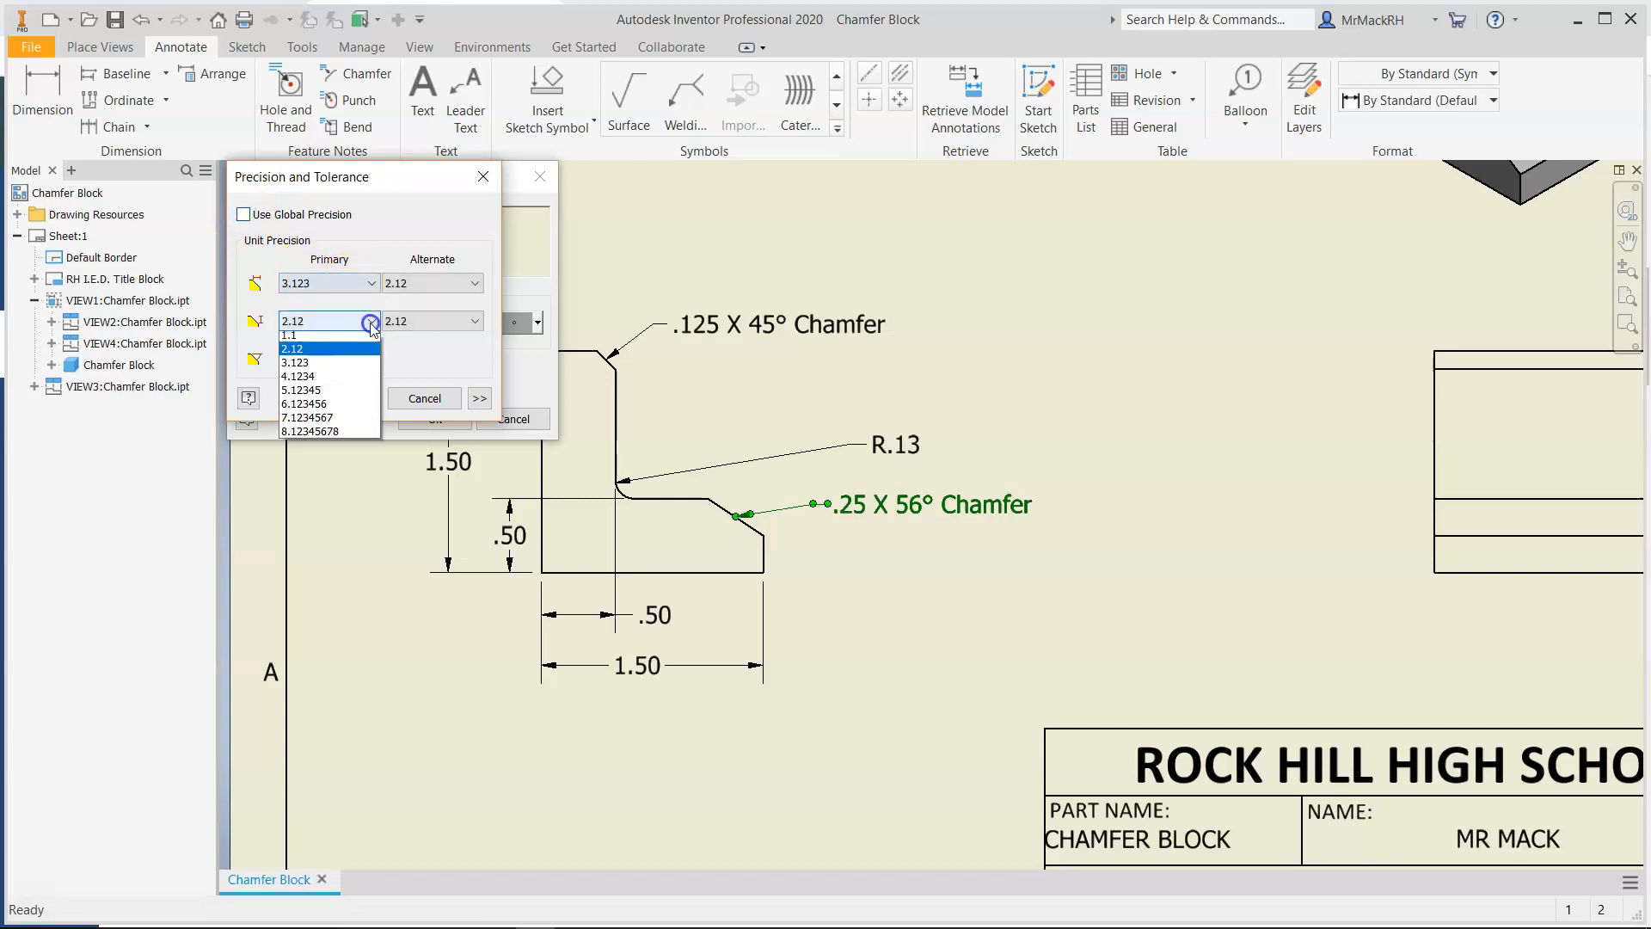
left_click(323, 378)
left_click(336, 360)
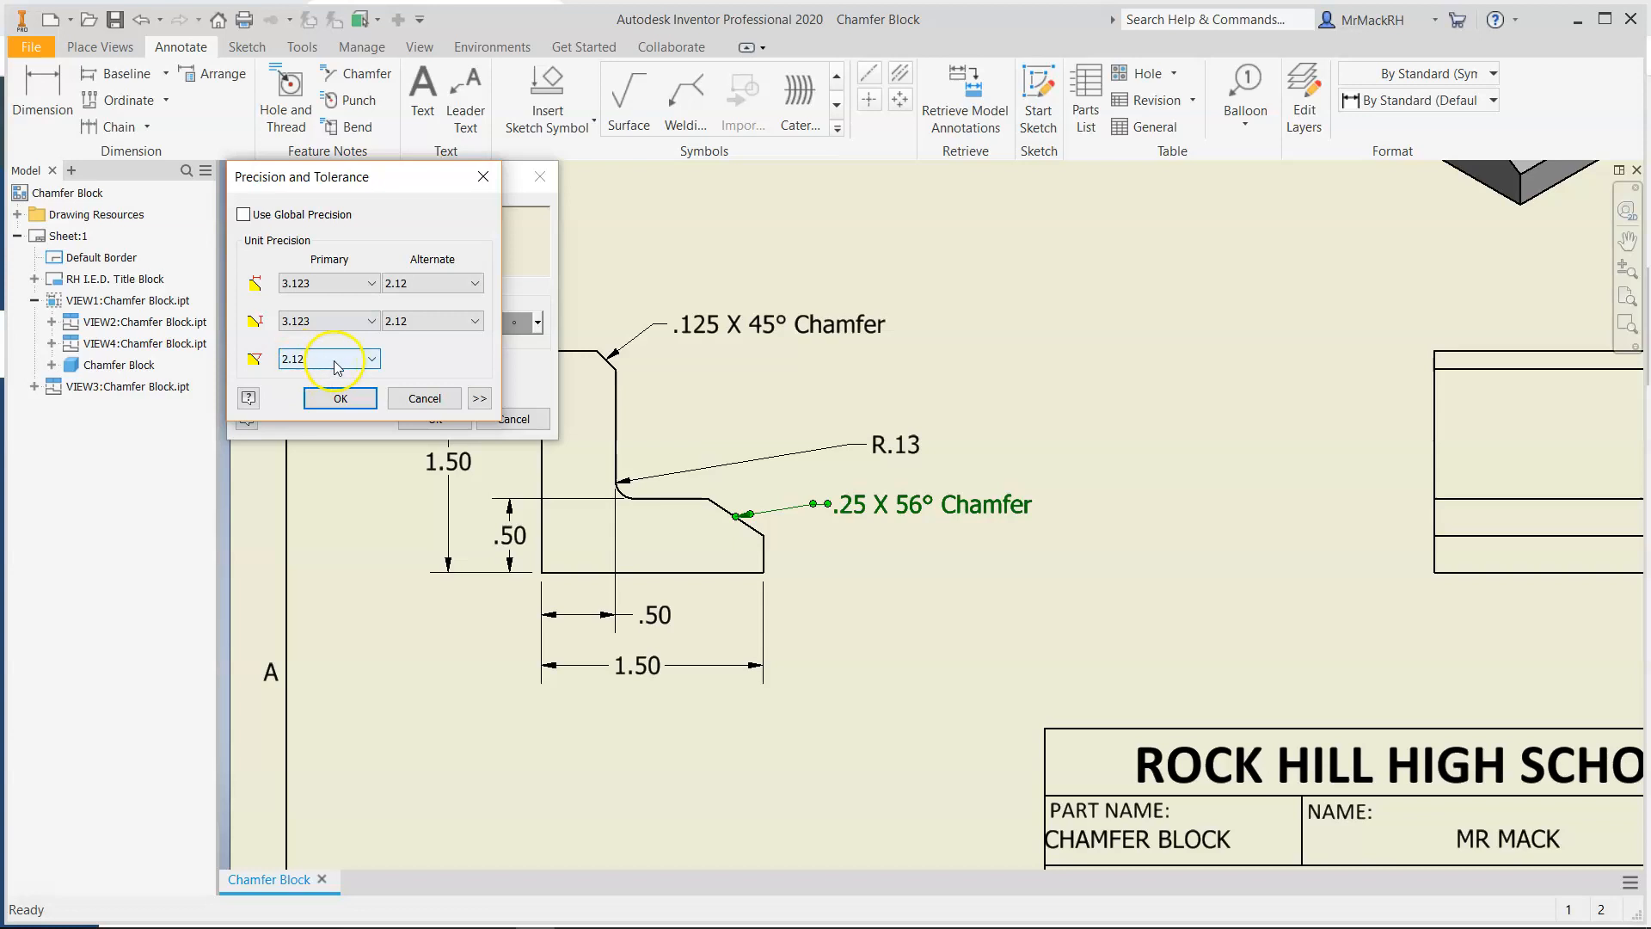
left_click(344, 400)
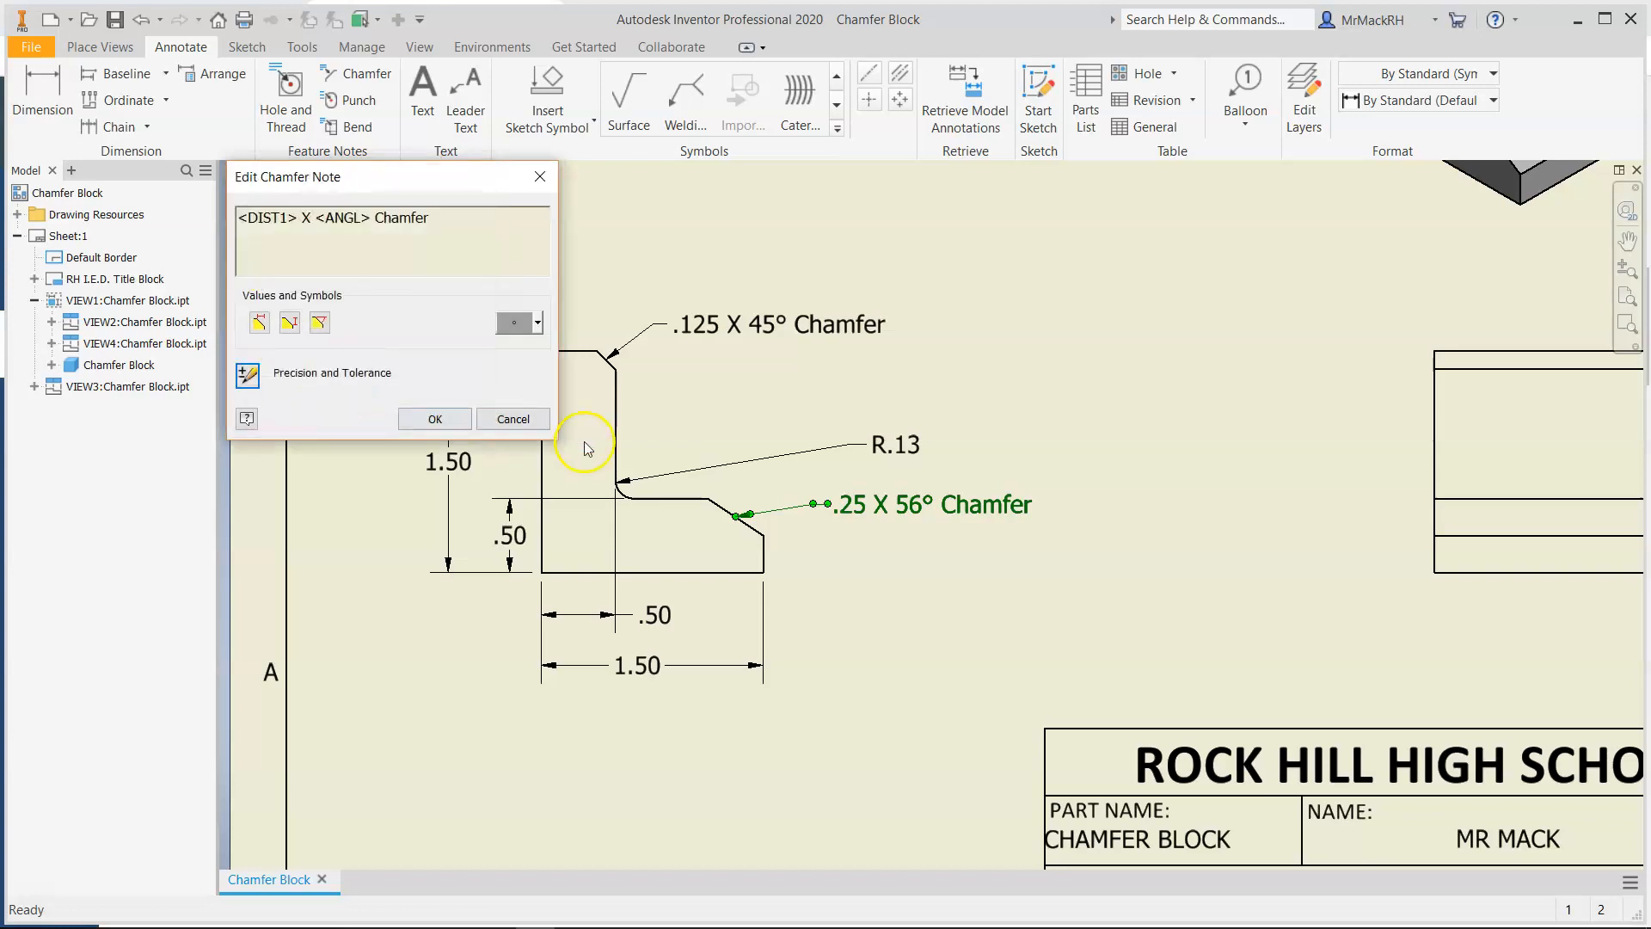
left_click(431, 419)
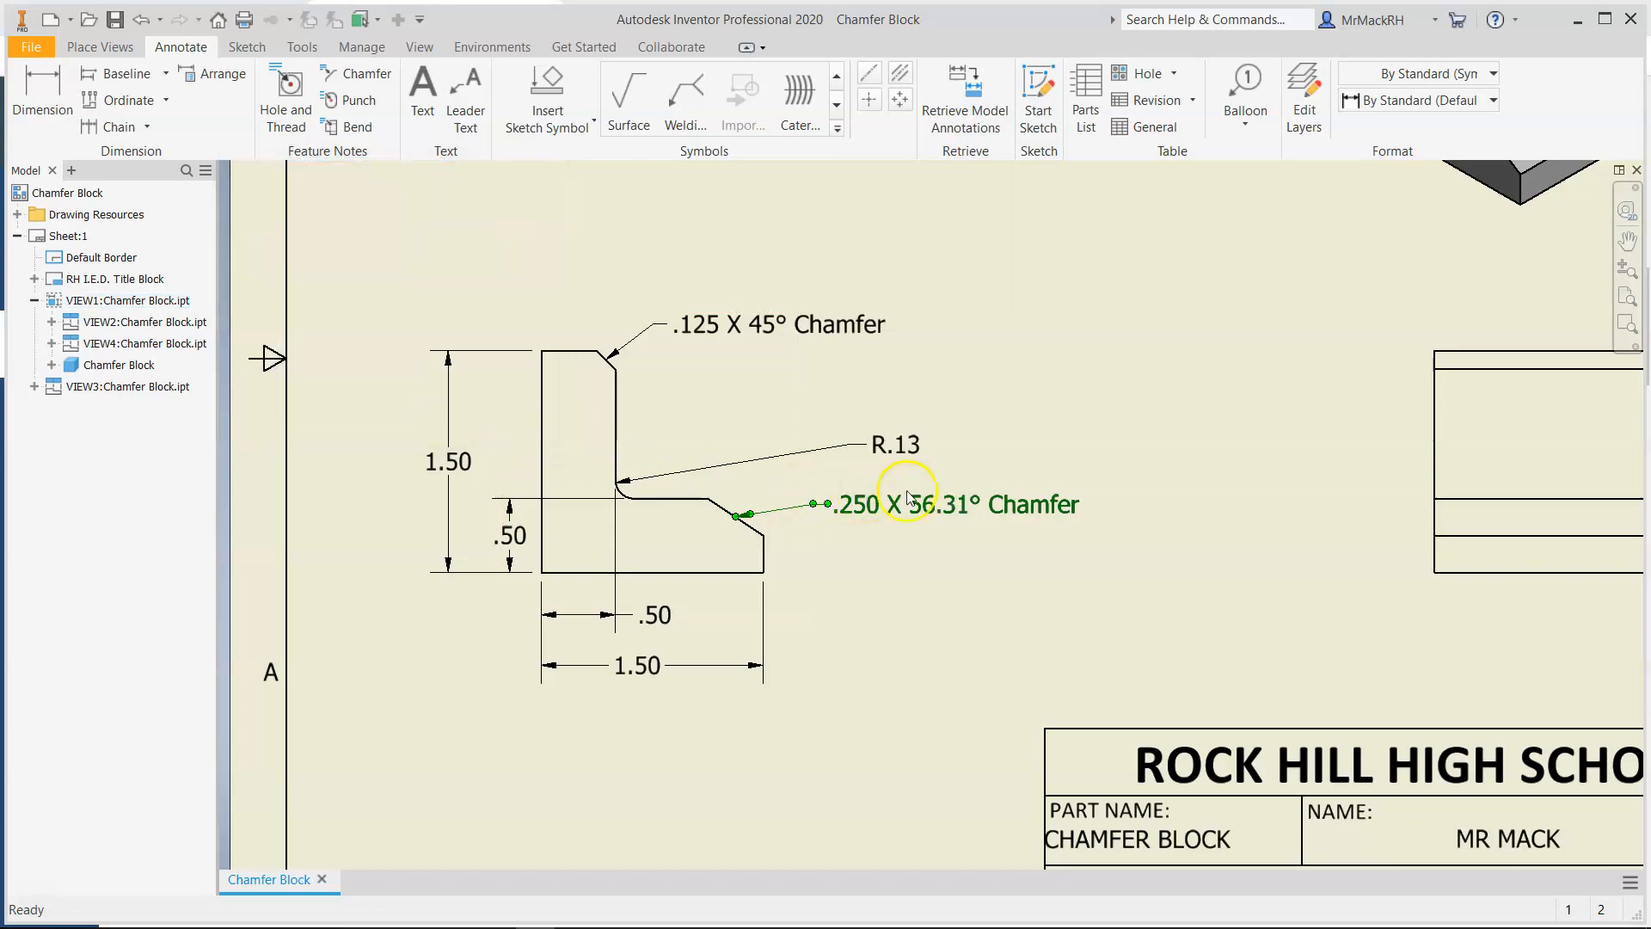
- Set the angle precision of the horizontal leg's sloped chamfer note to 0
double_click(946, 514)
left_click(253, 372)
left_click(329, 358)
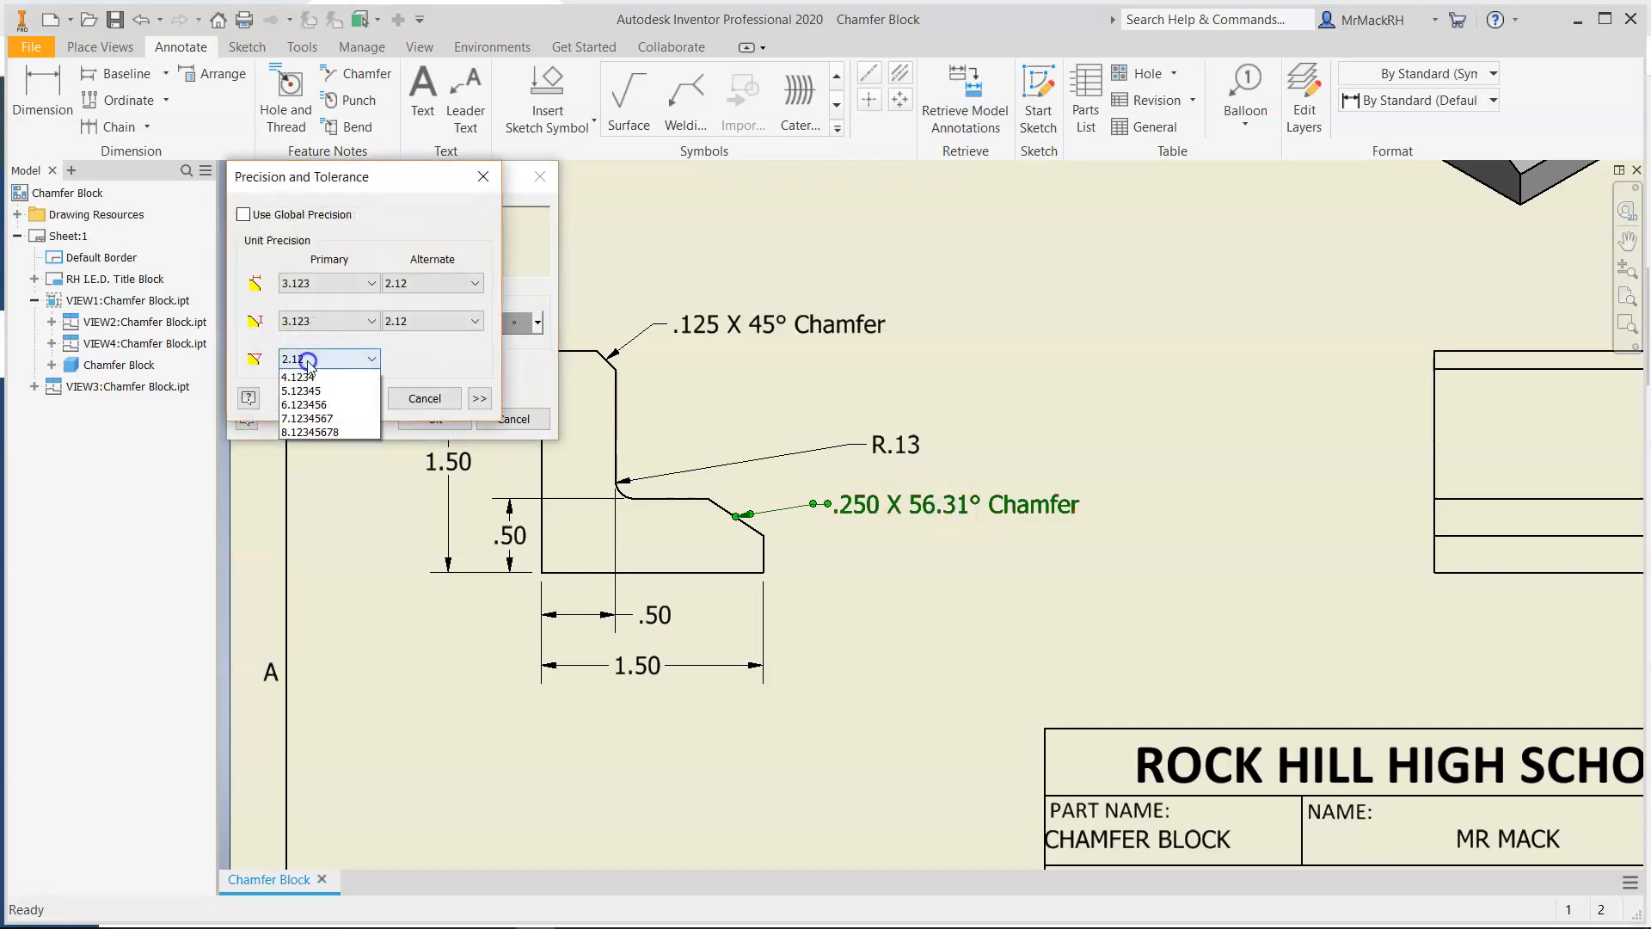
left_click(296, 362)
left_click(340, 400)
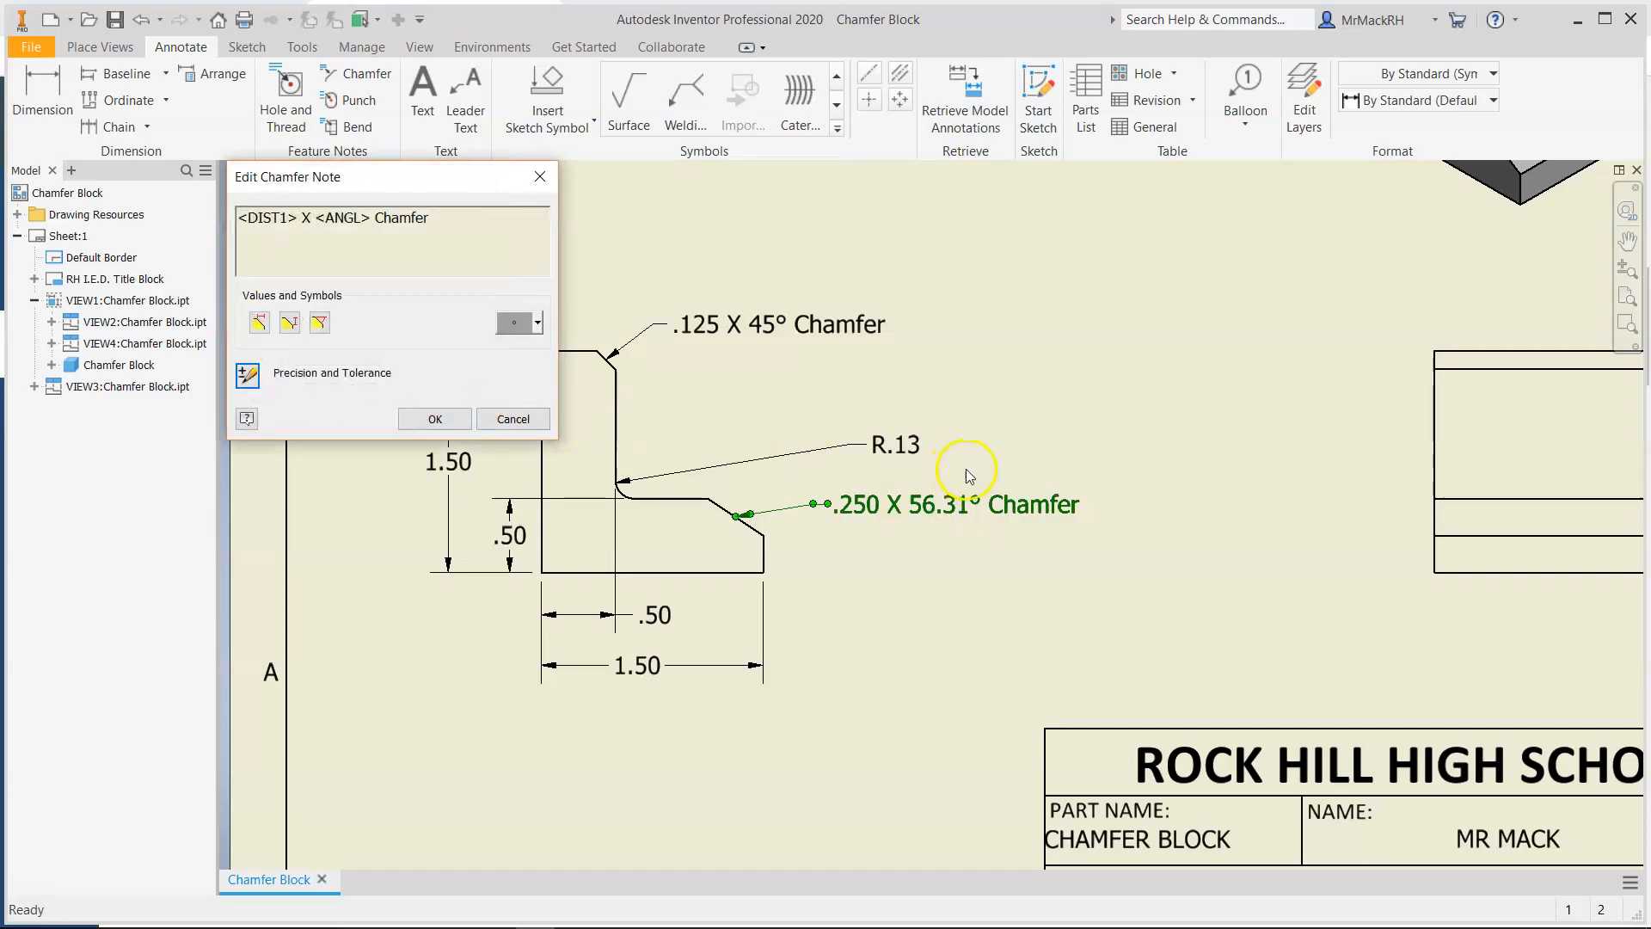
left_click(420, 421)
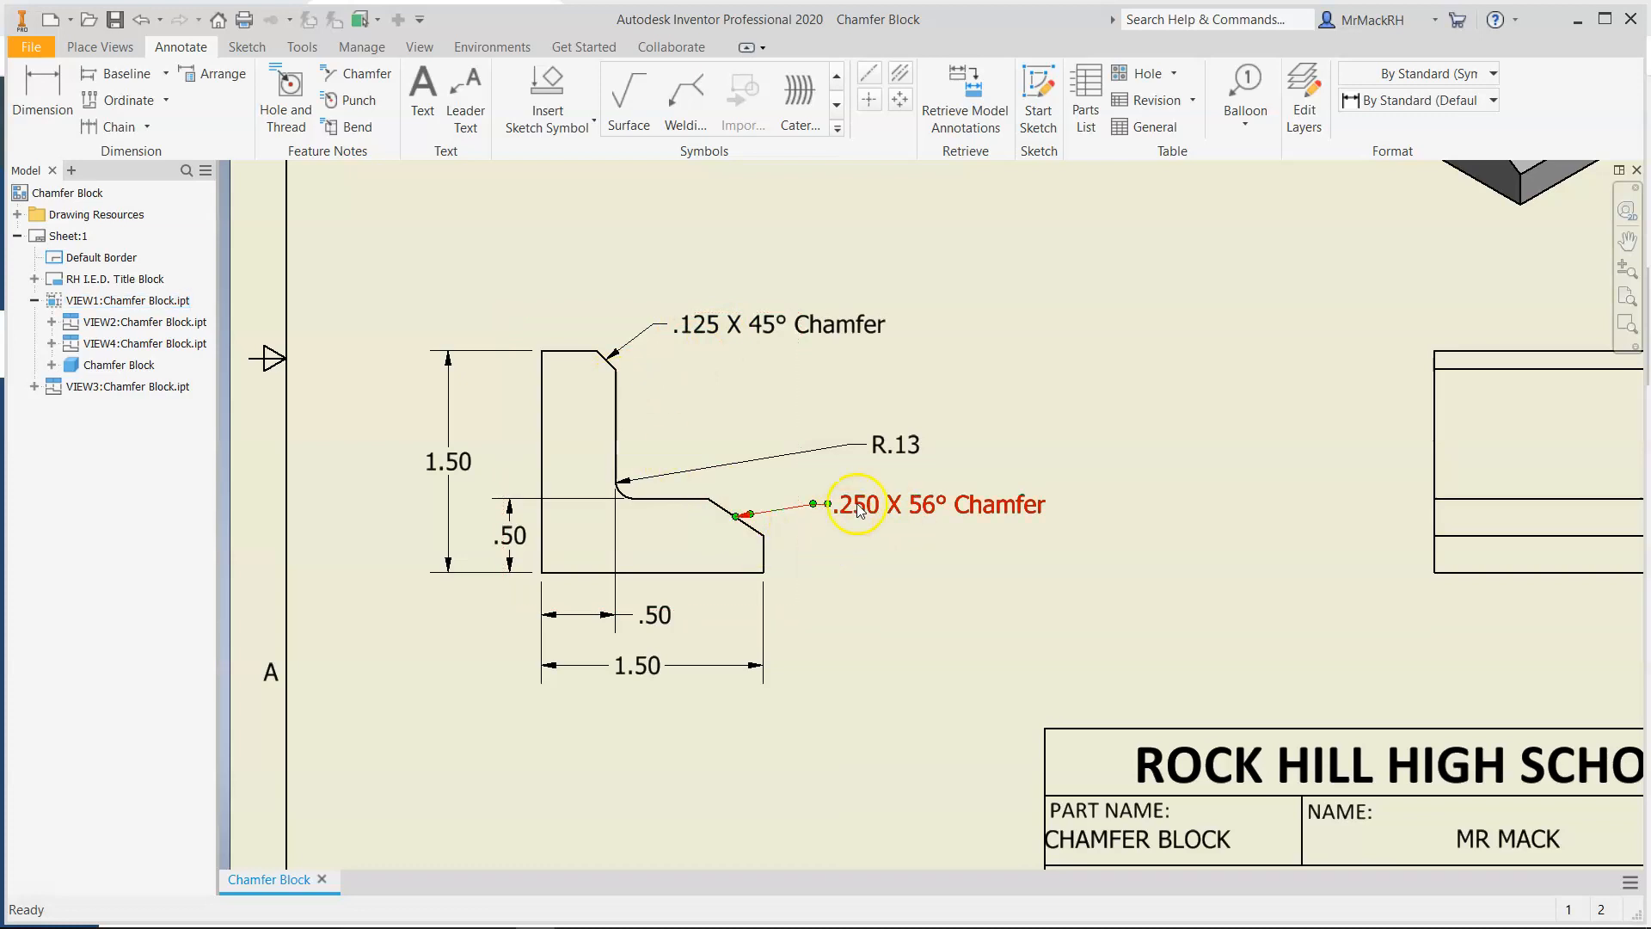
left_click(915, 456)
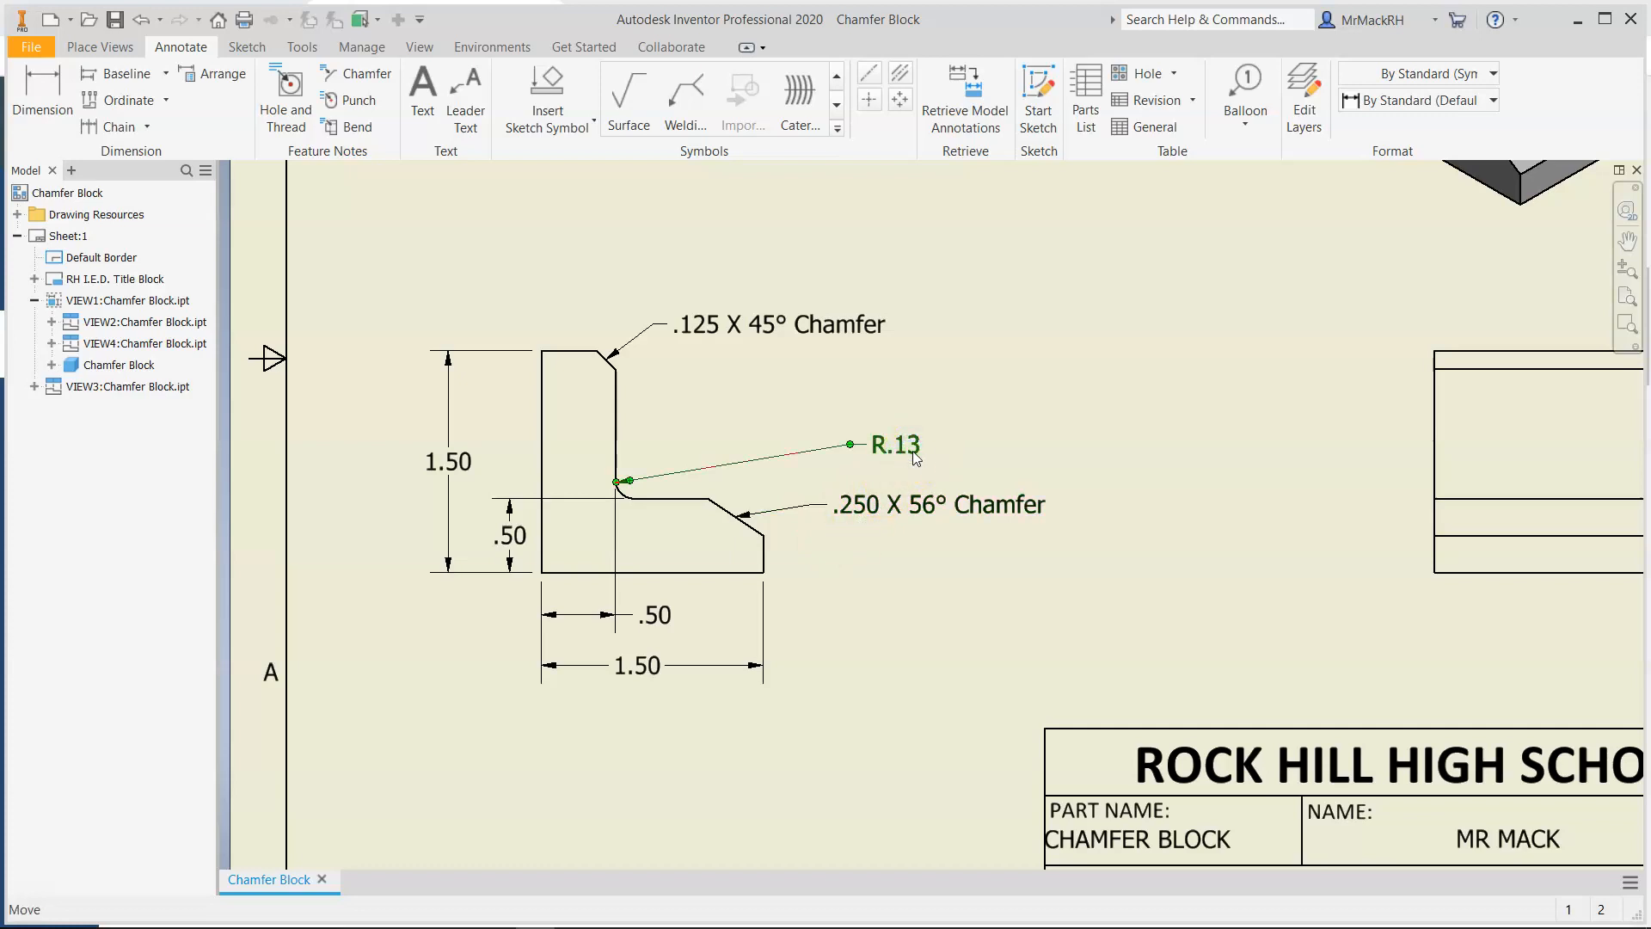
double_click(912, 451)
left_click(368, 339)
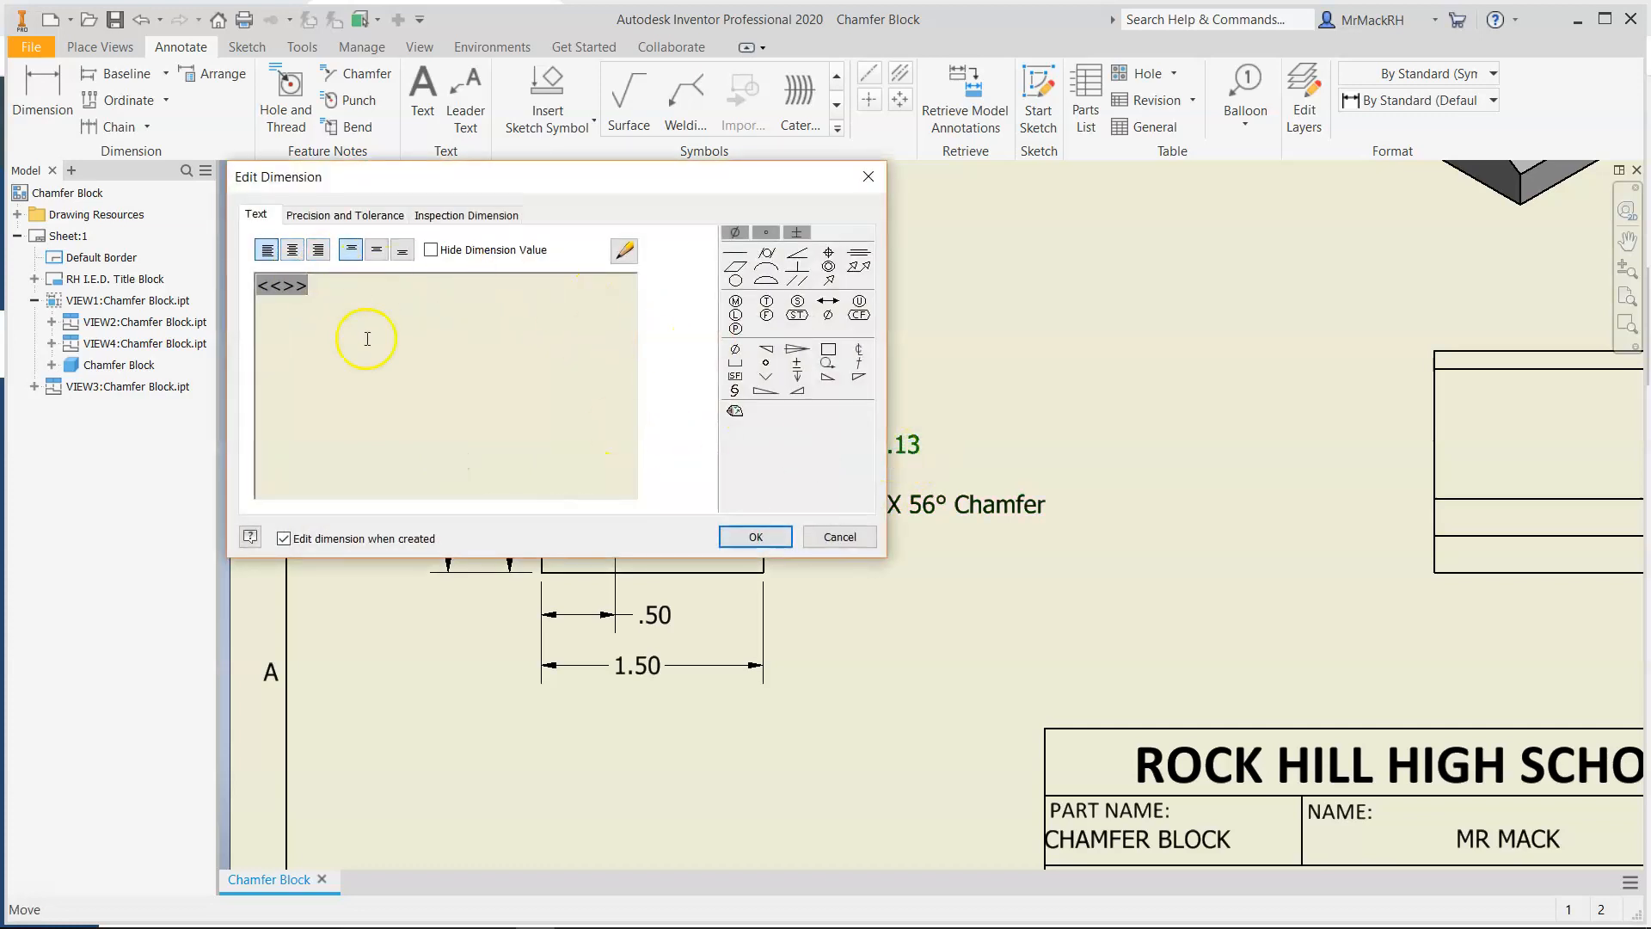
left_click(840, 537)
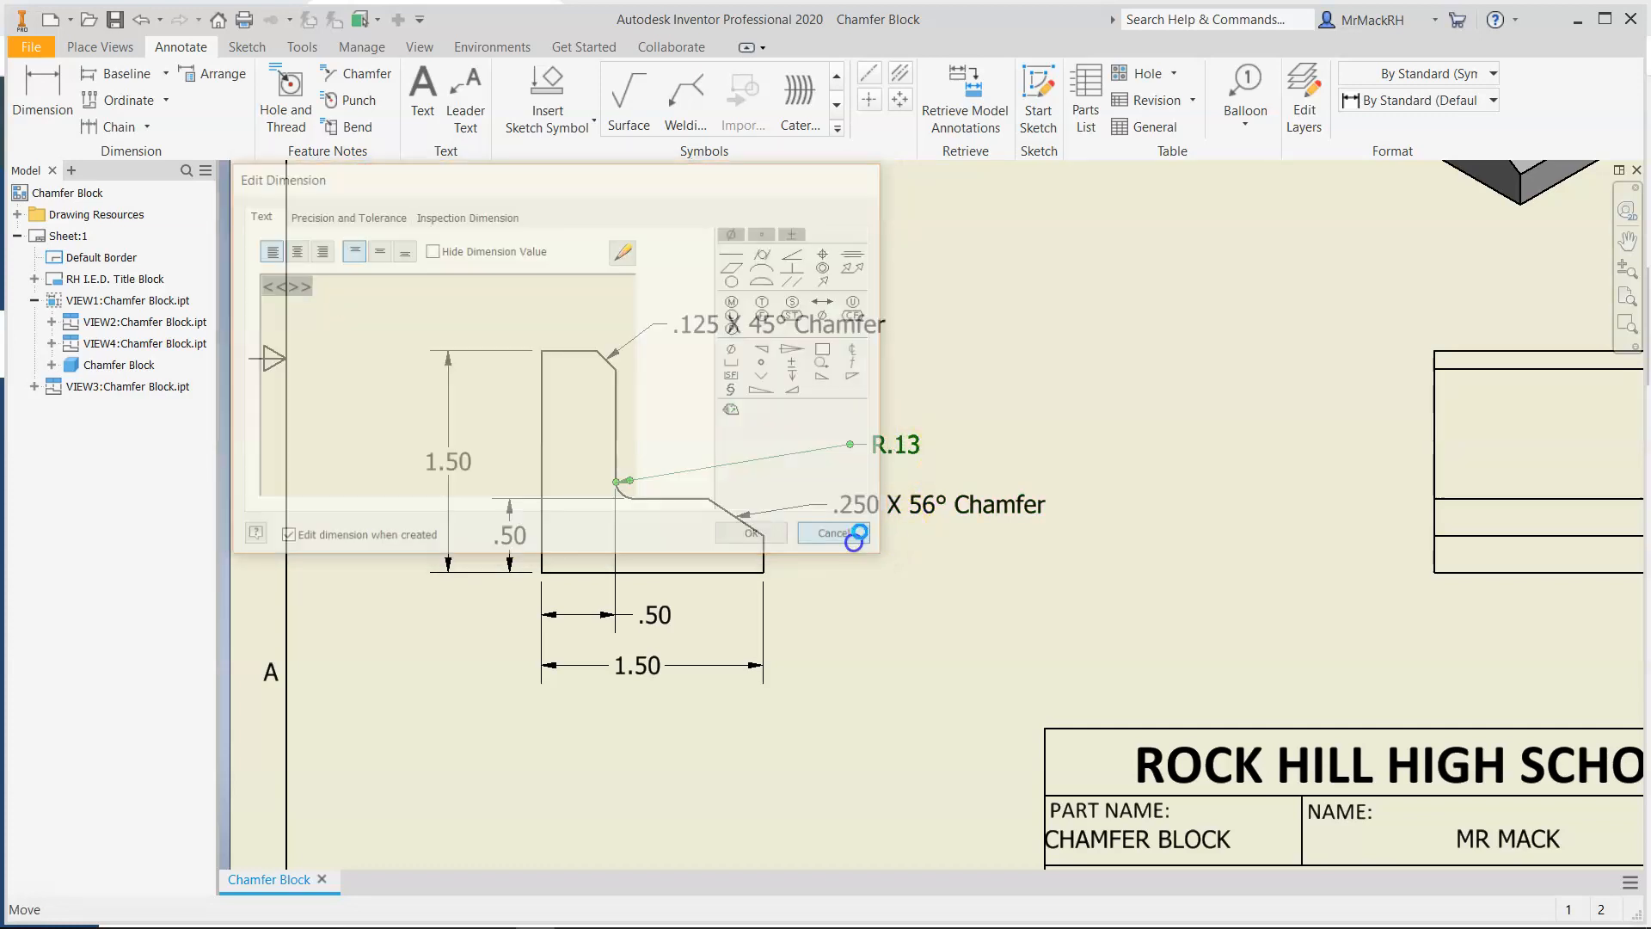
- Set the fillet radius dimension's primary unit and primary tolerance precision to 3.123 and apply the edit
double_click(907, 446)
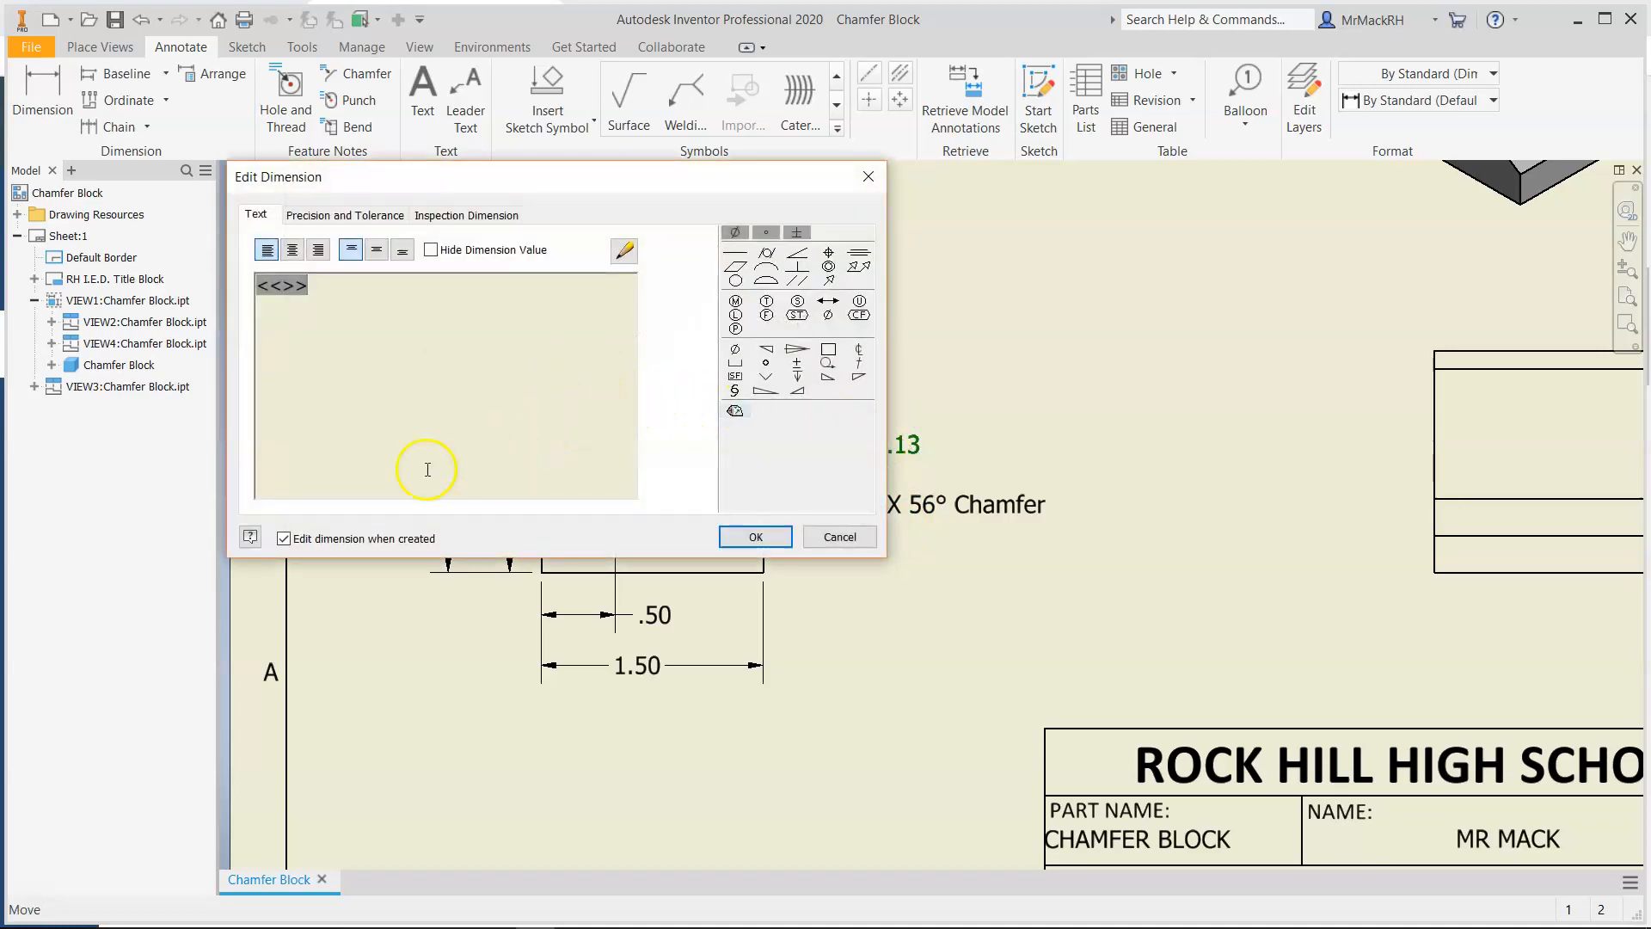
left_click(333, 216)
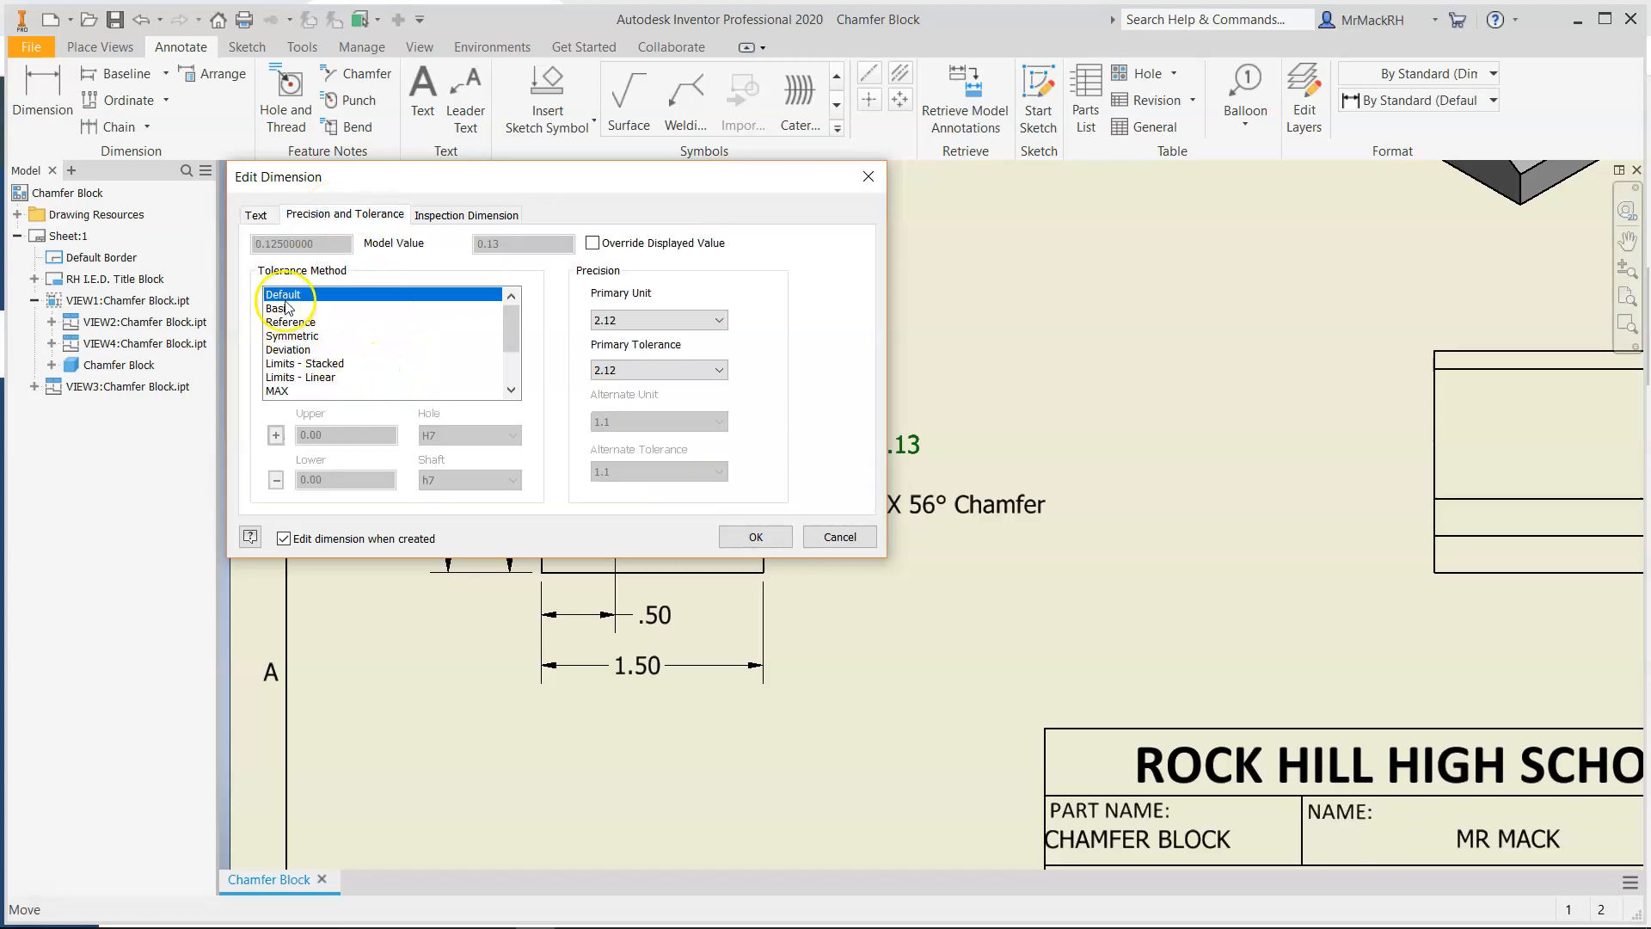
left_click(678, 327)
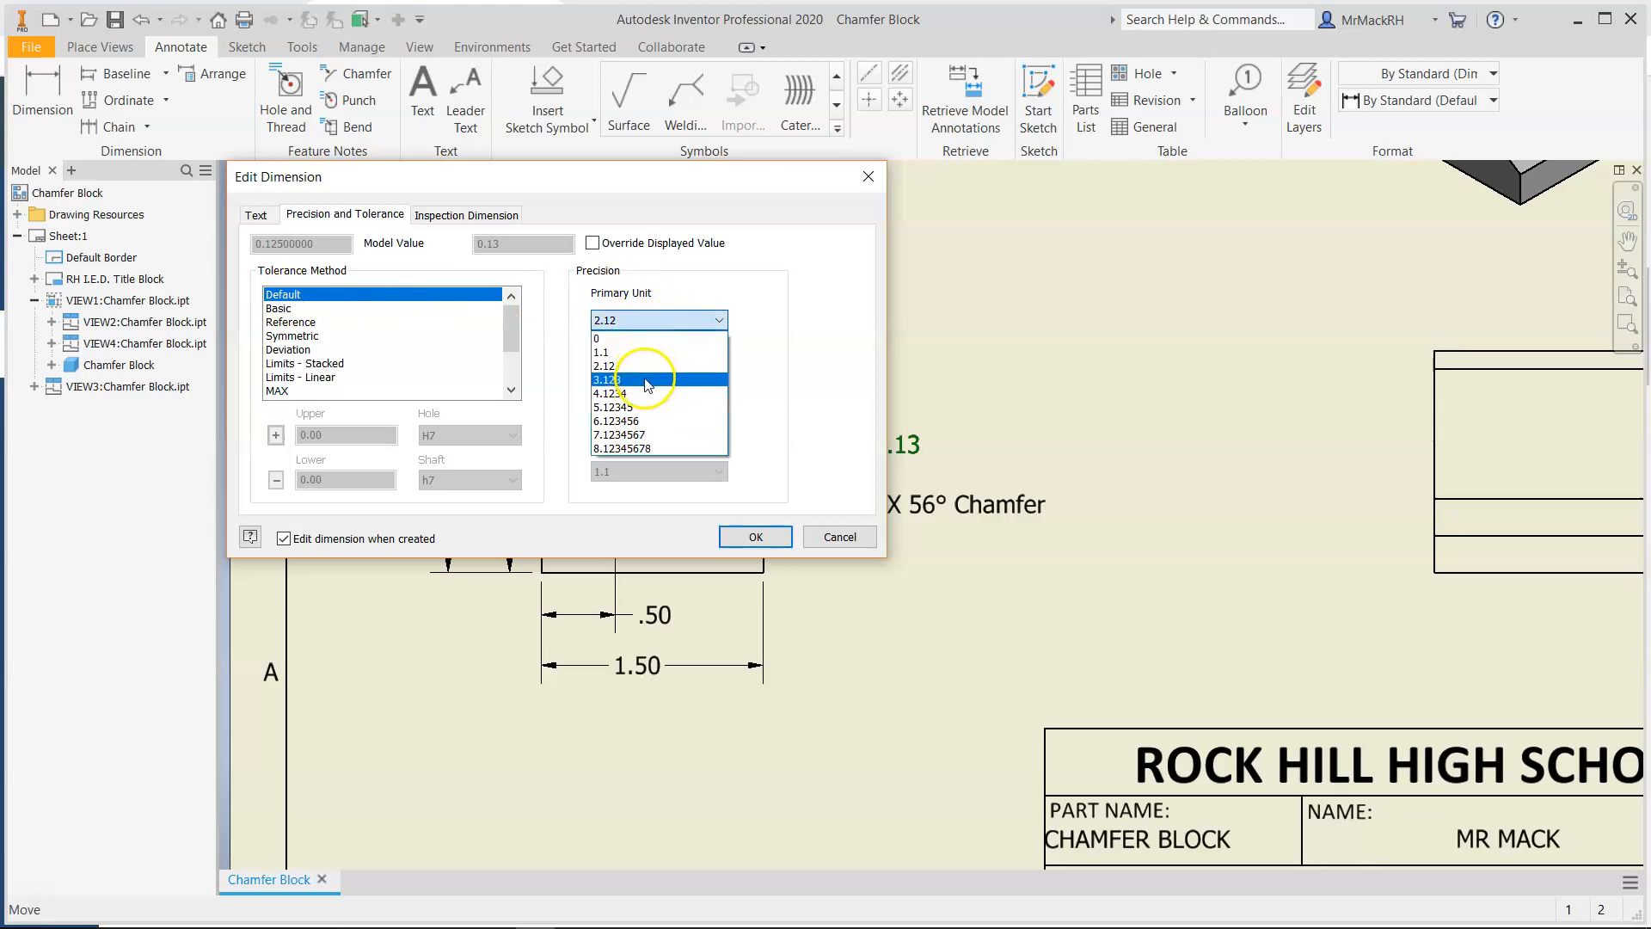
left_click(646, 381)
left_click(654, 371)
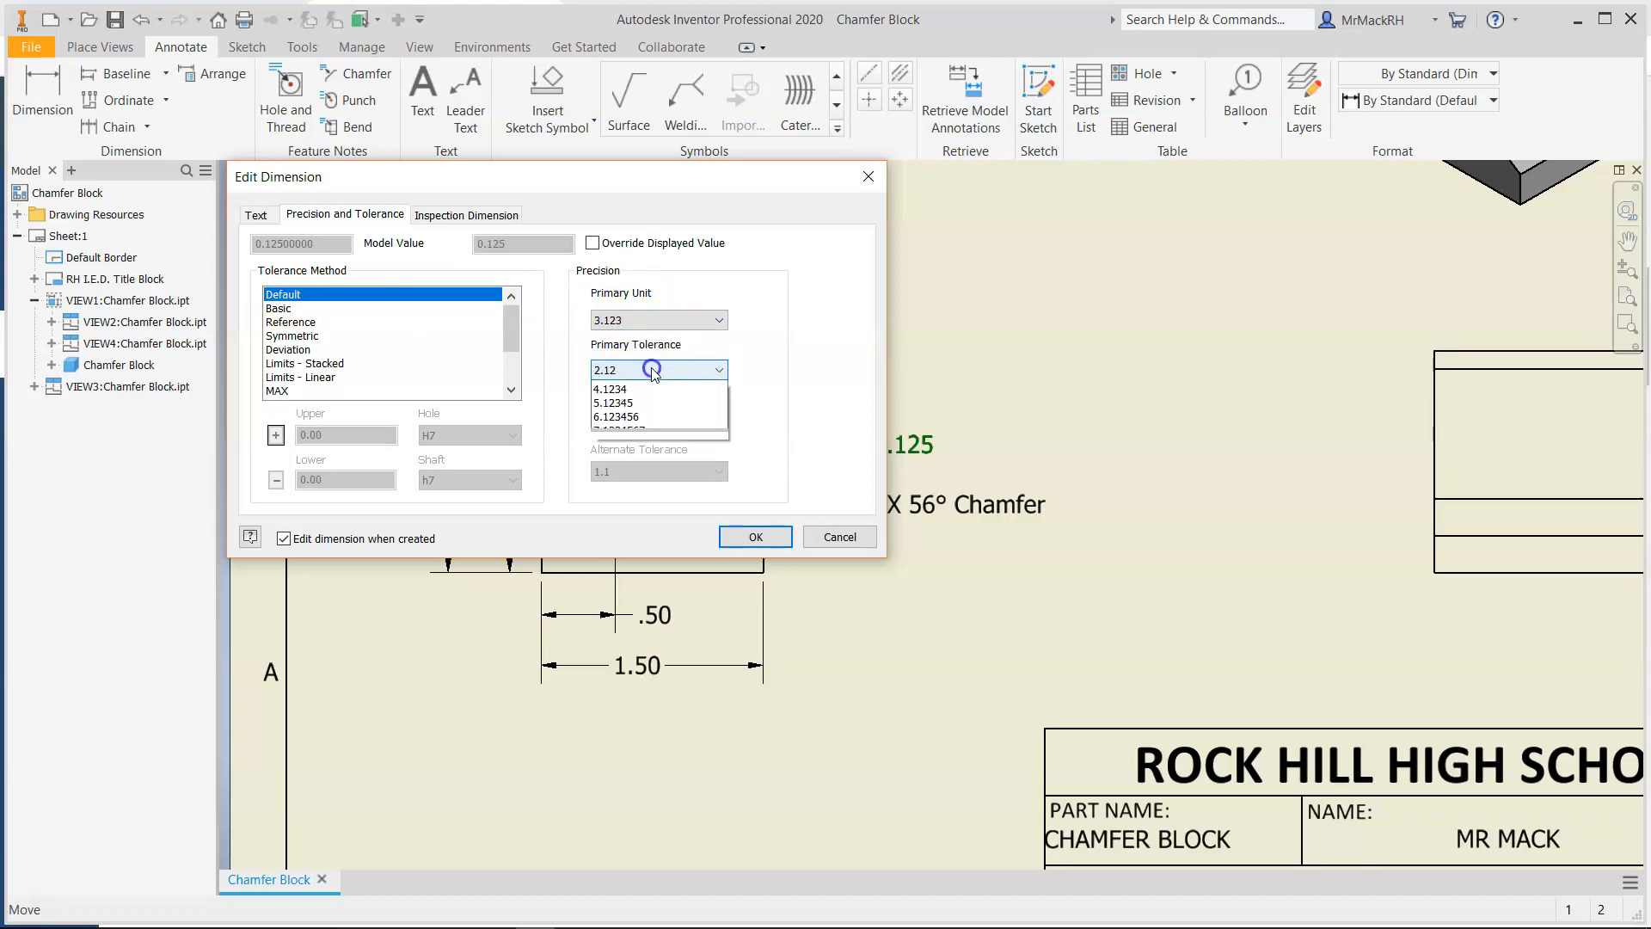
left_click(631, 427)
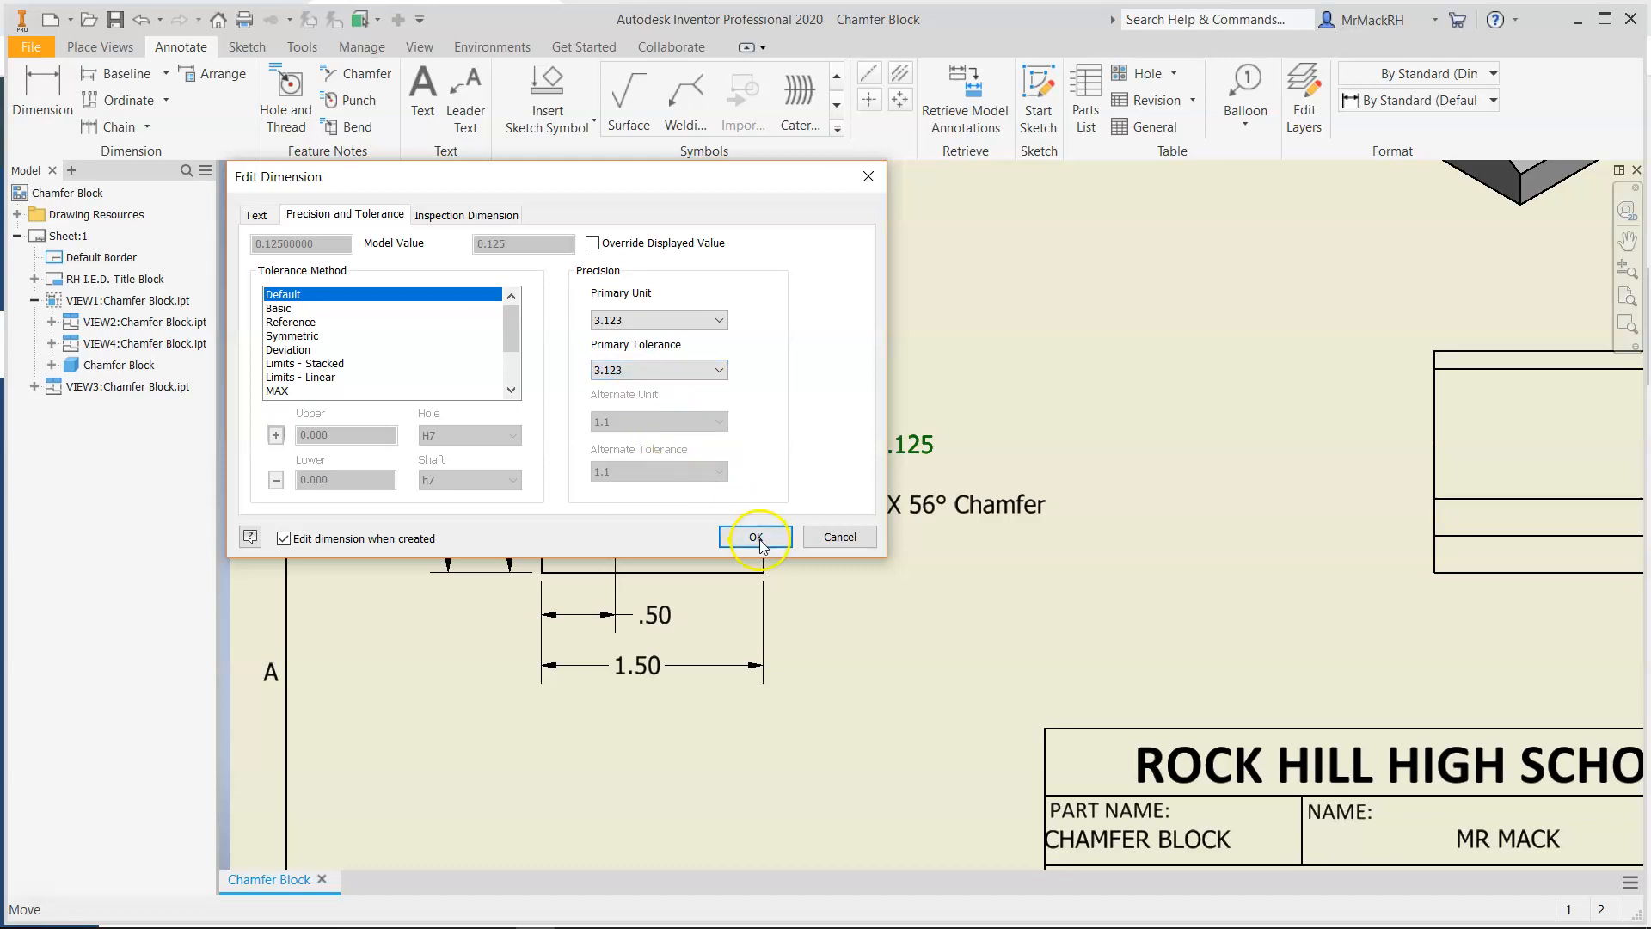
left_click(754, 536)
left_click(921, 456)
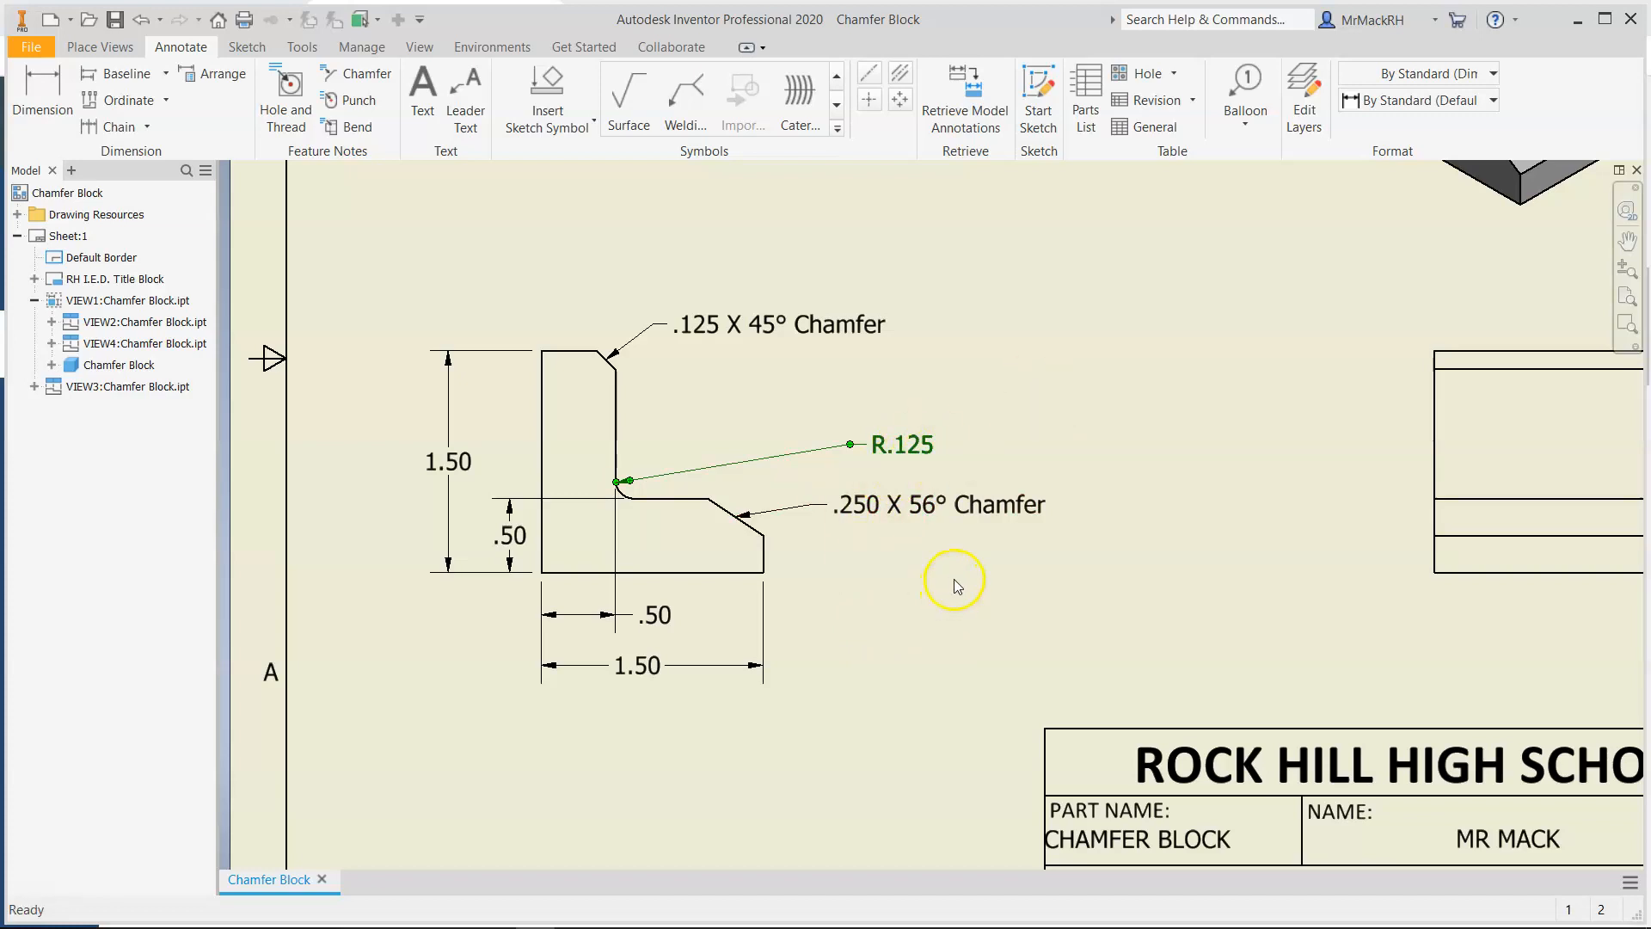
- Save the drawing to the Desktop as an Inventor drawing file (.idw) named Chamfer Block
scroll(1188, 608, "down", 5)
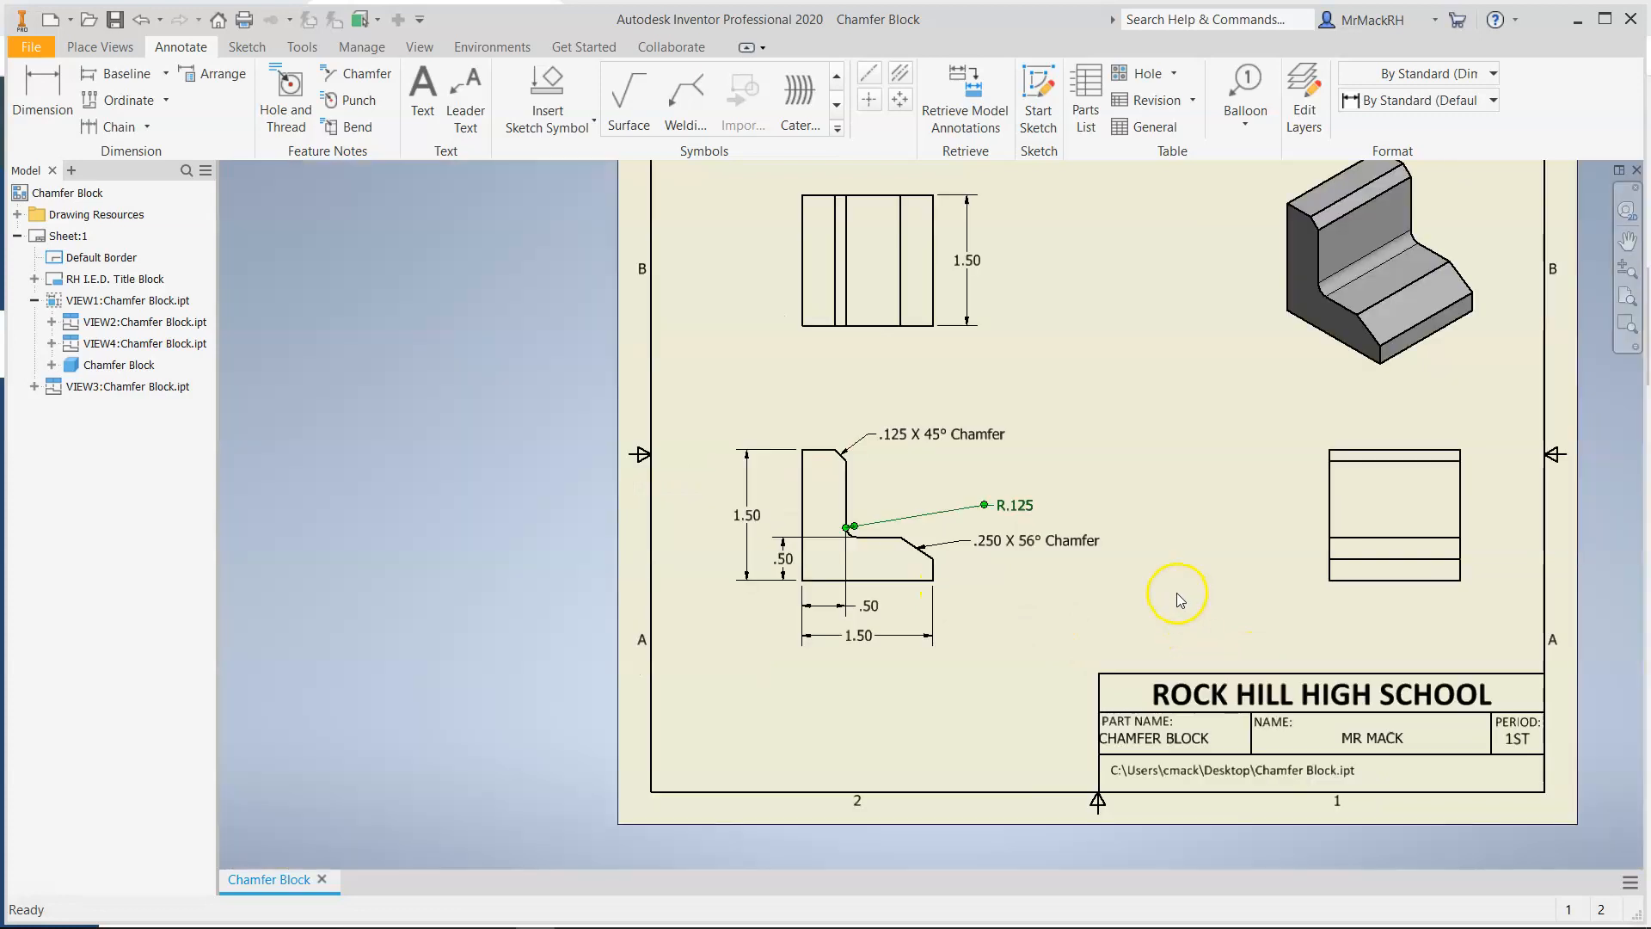
scroll(721, 598, "up", 3)
scroll(720, 597, "down", 2)
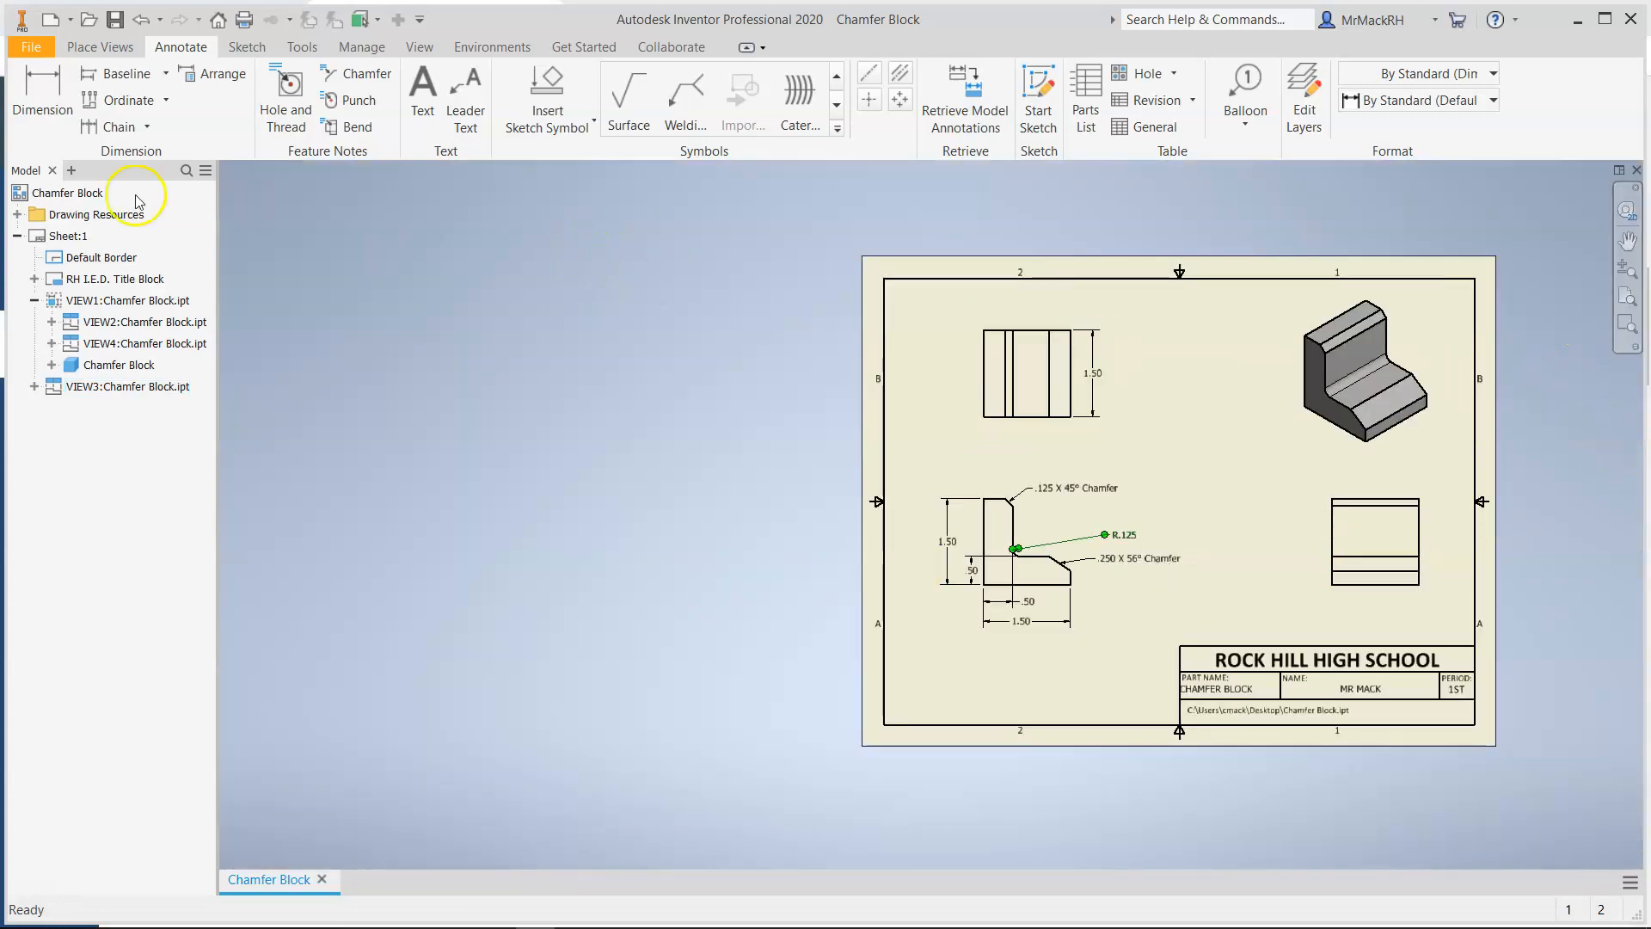
left_click(113, 18)
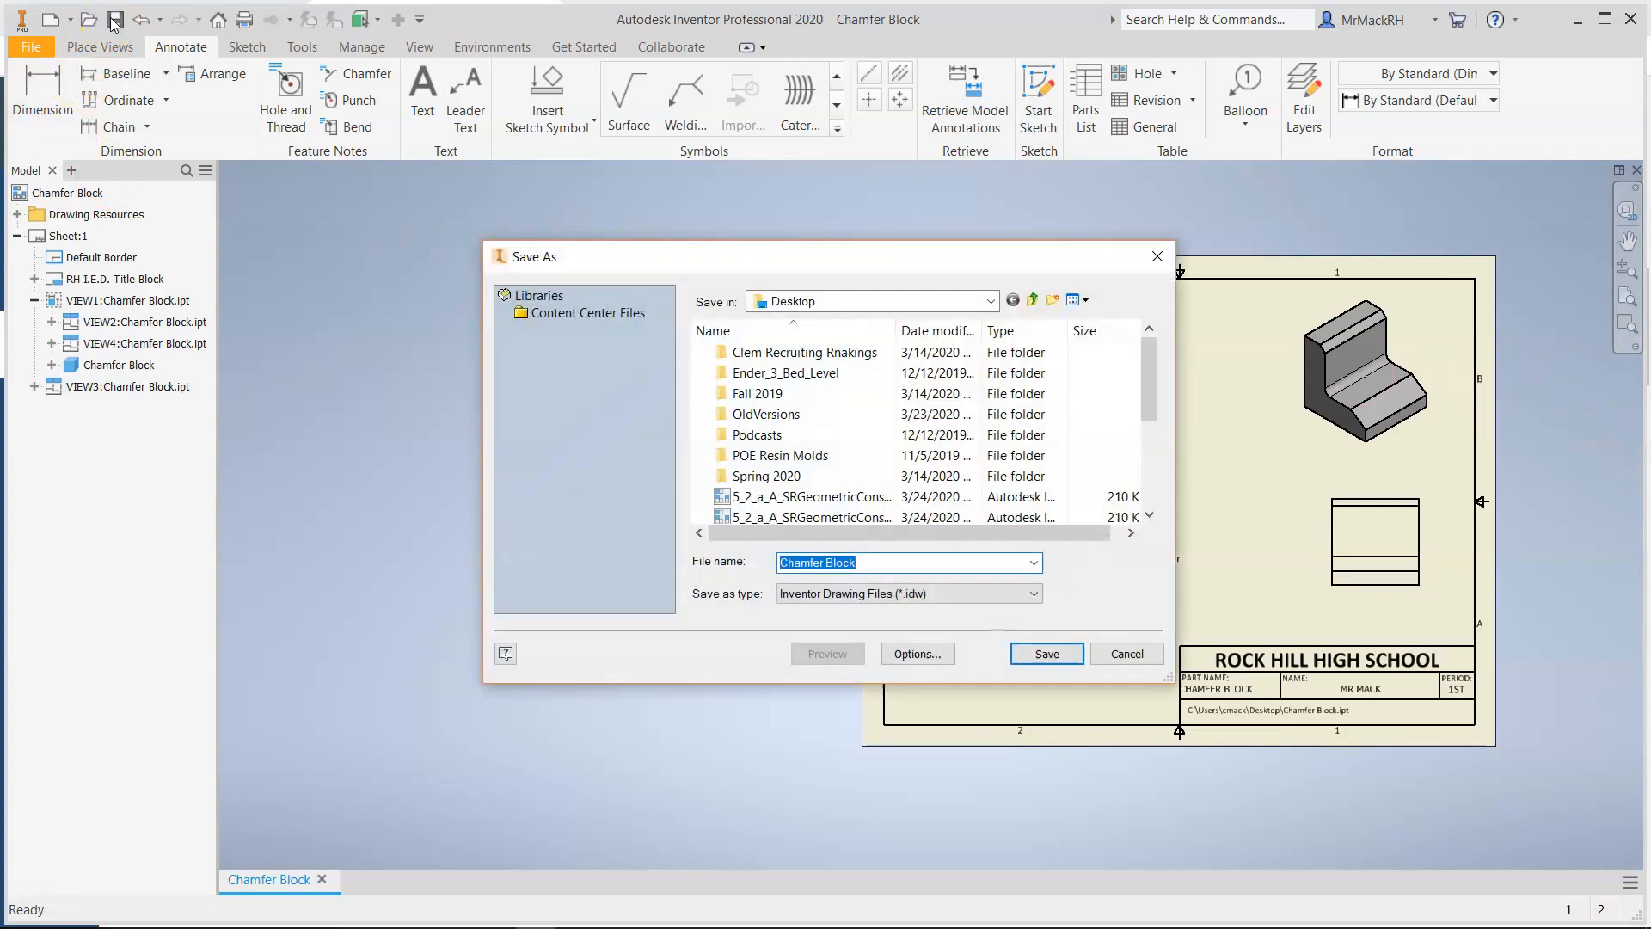
left_click(1046, 654)
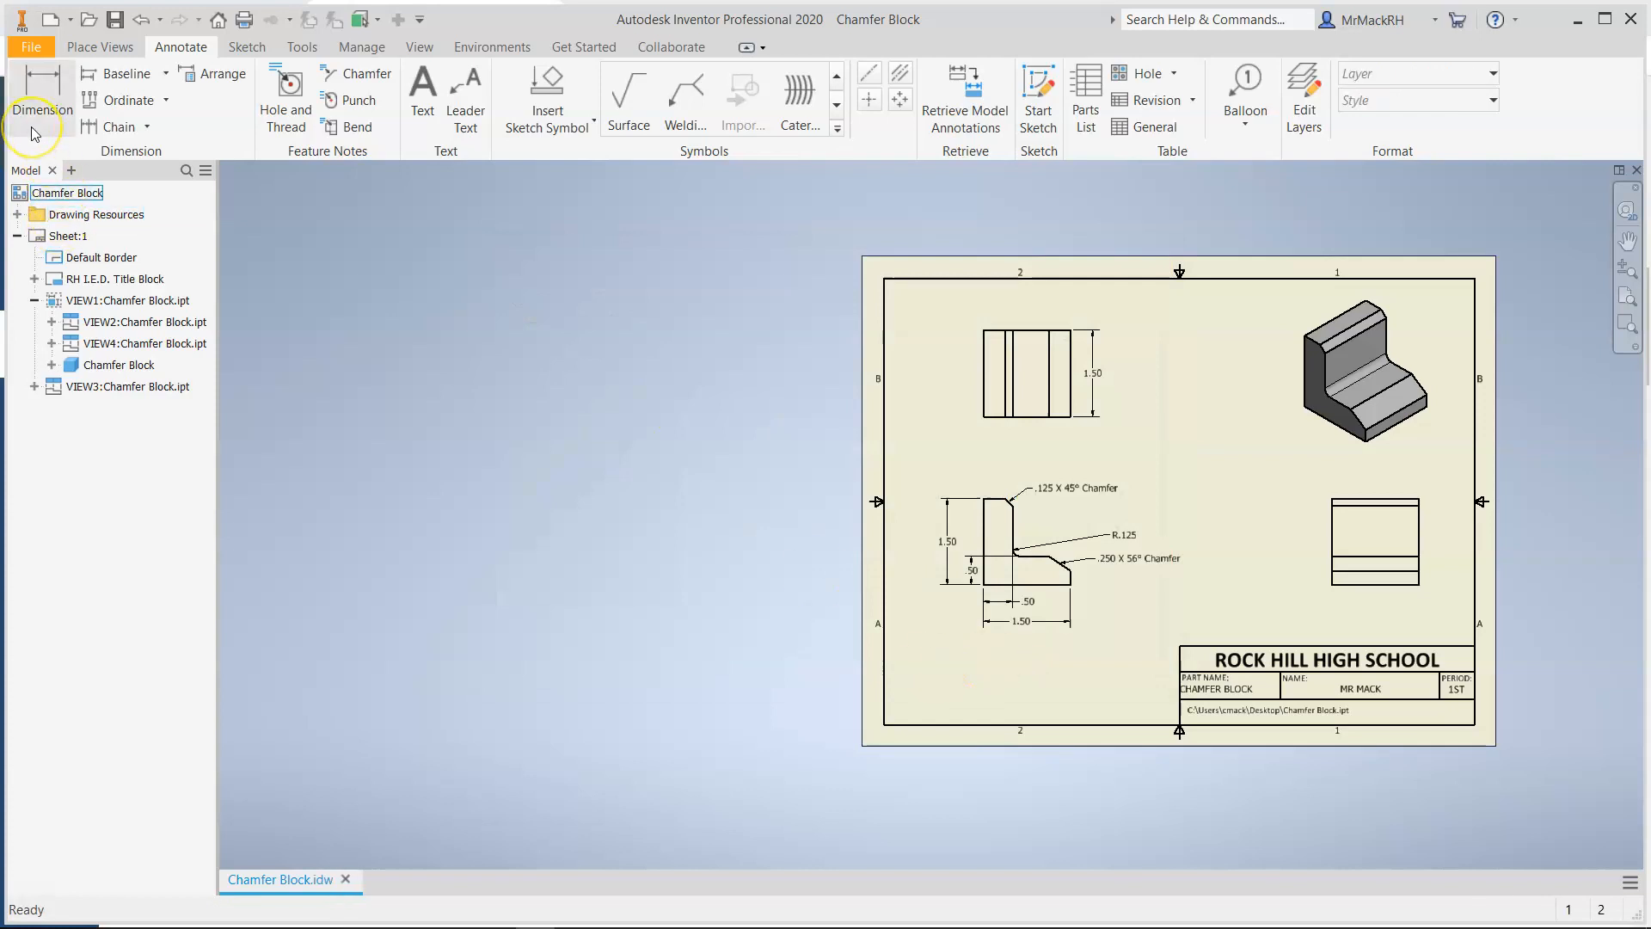
- Export the drawing as a PDF named Chamfer Block to the Desktop
left_click(28, 47)
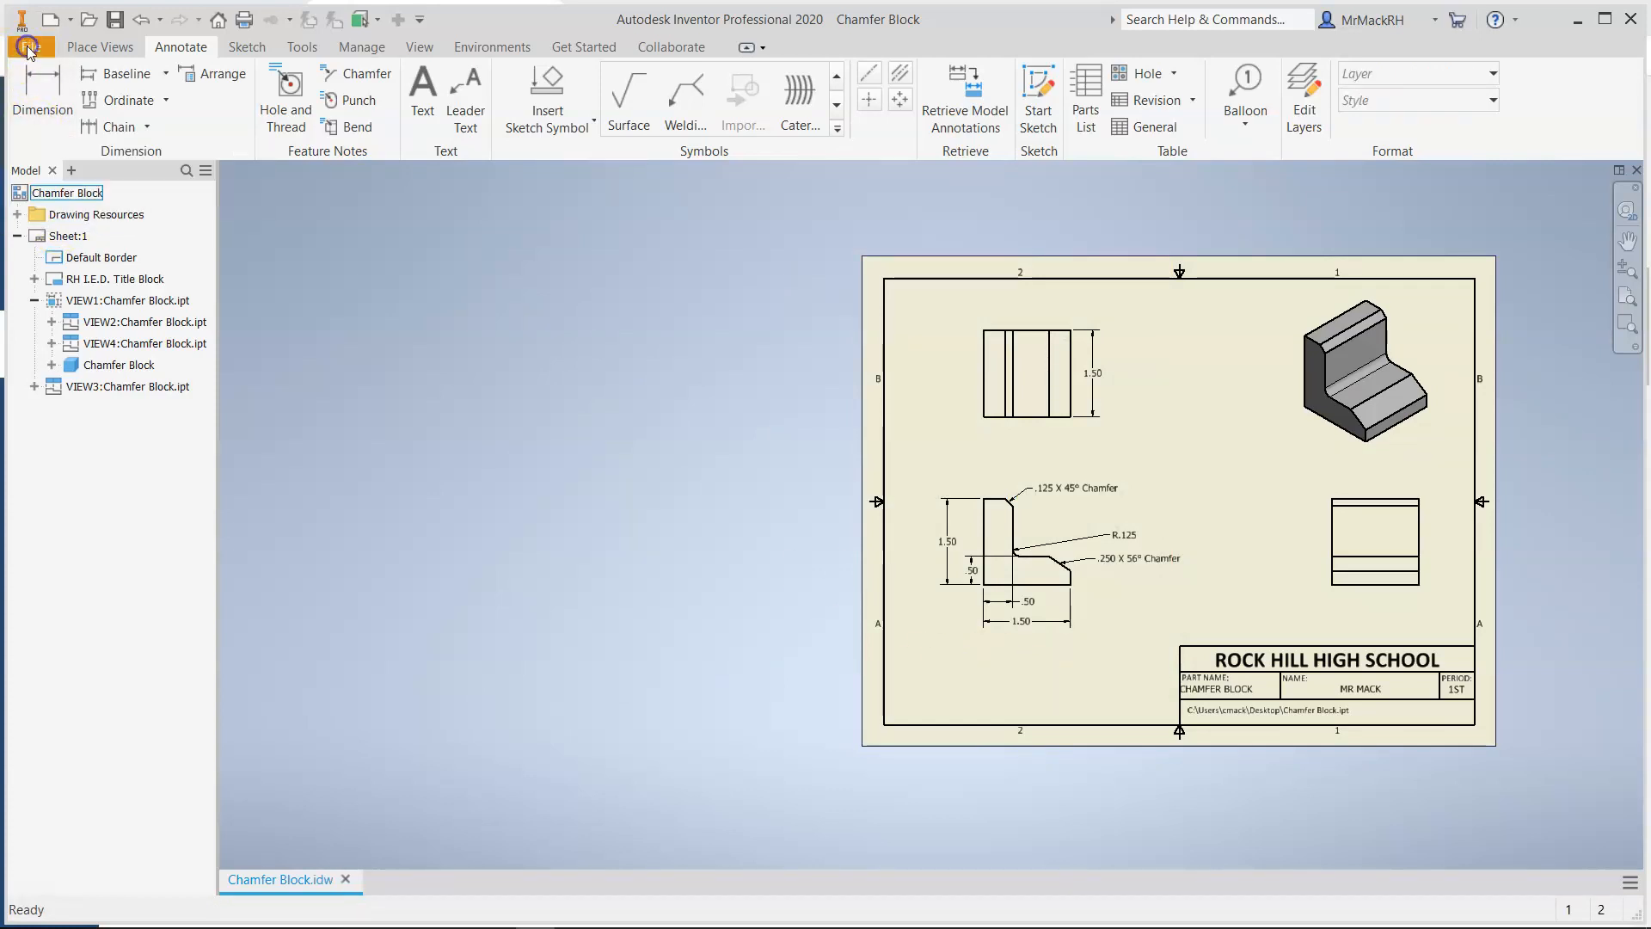
left_click(91, 336)
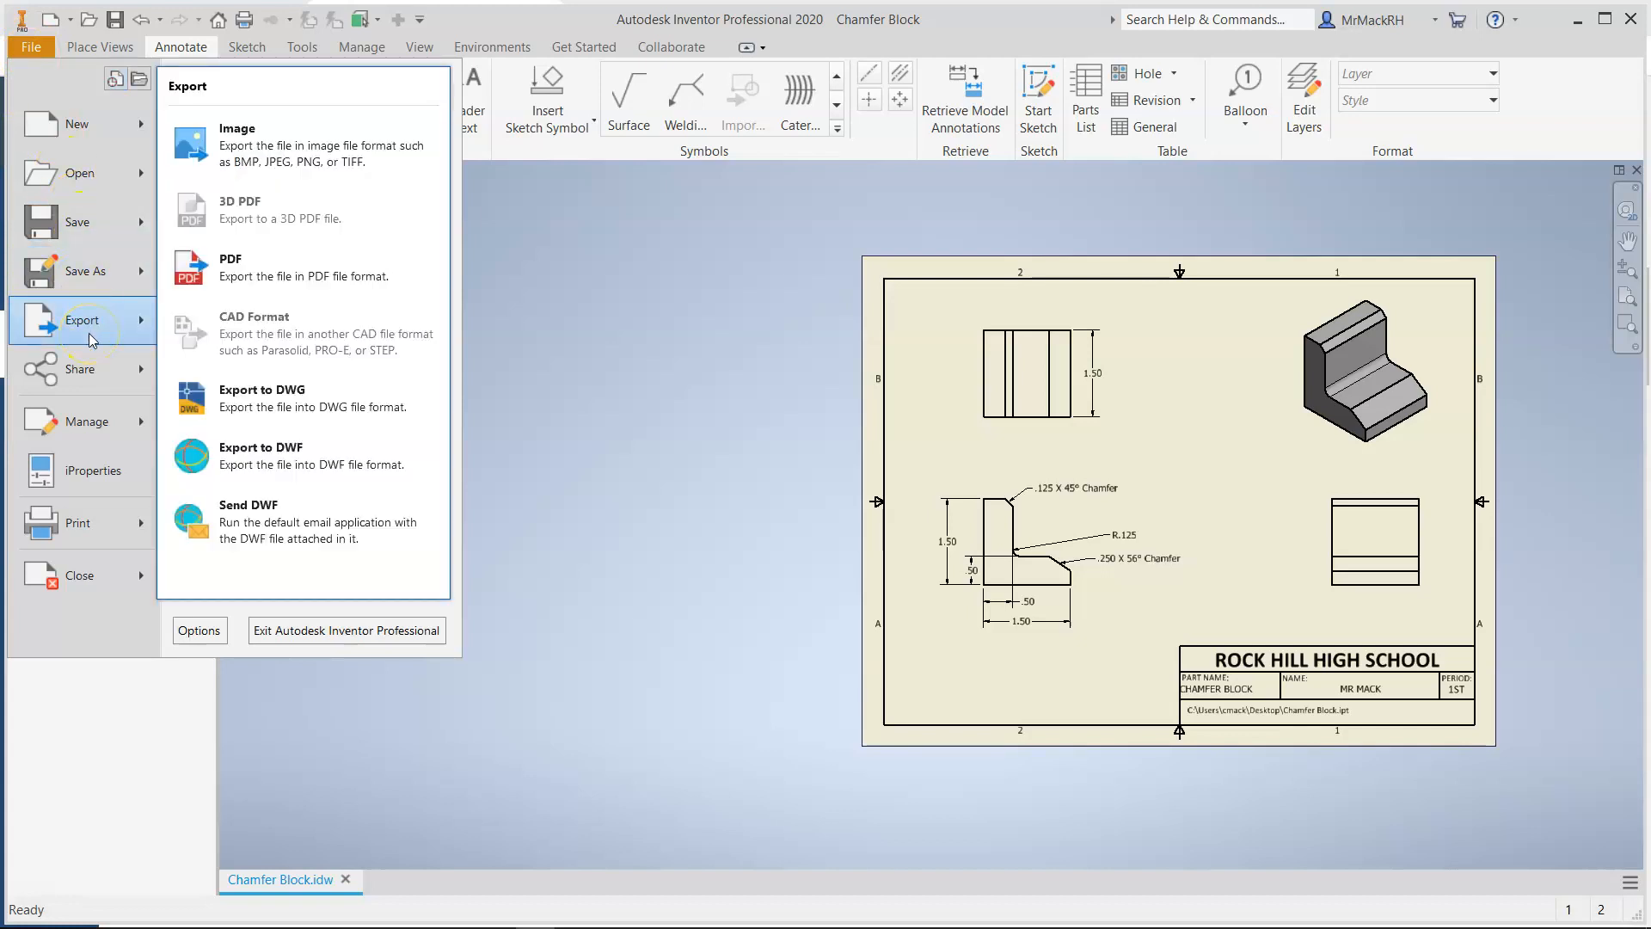
left_click(333, 258)
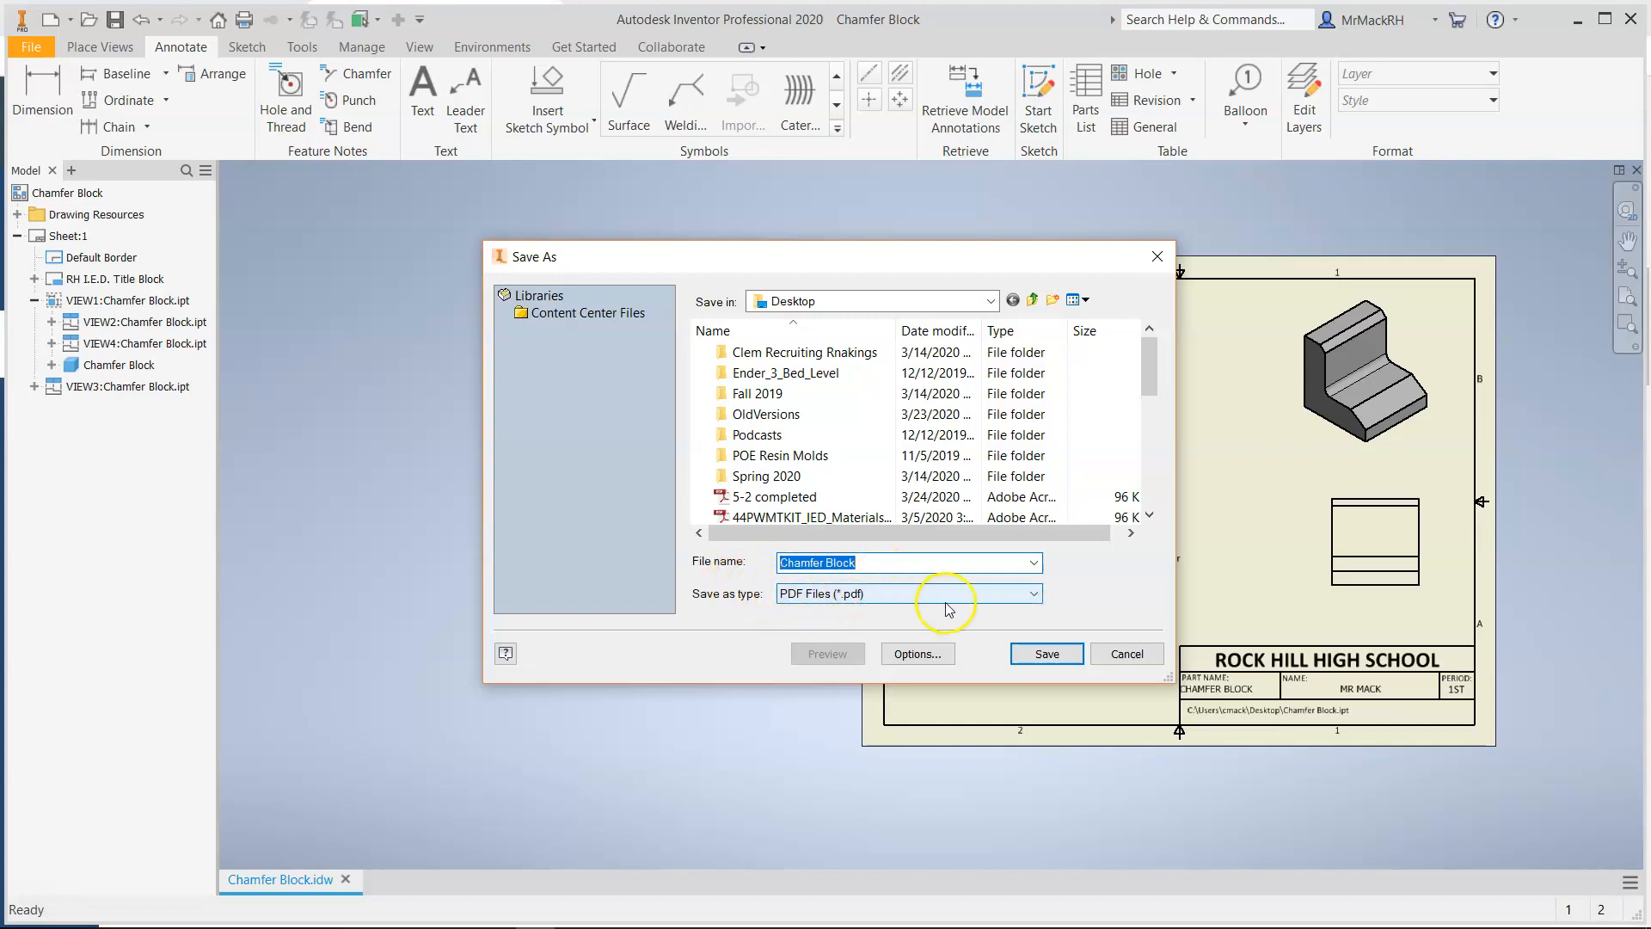
left_click(1047, 652)
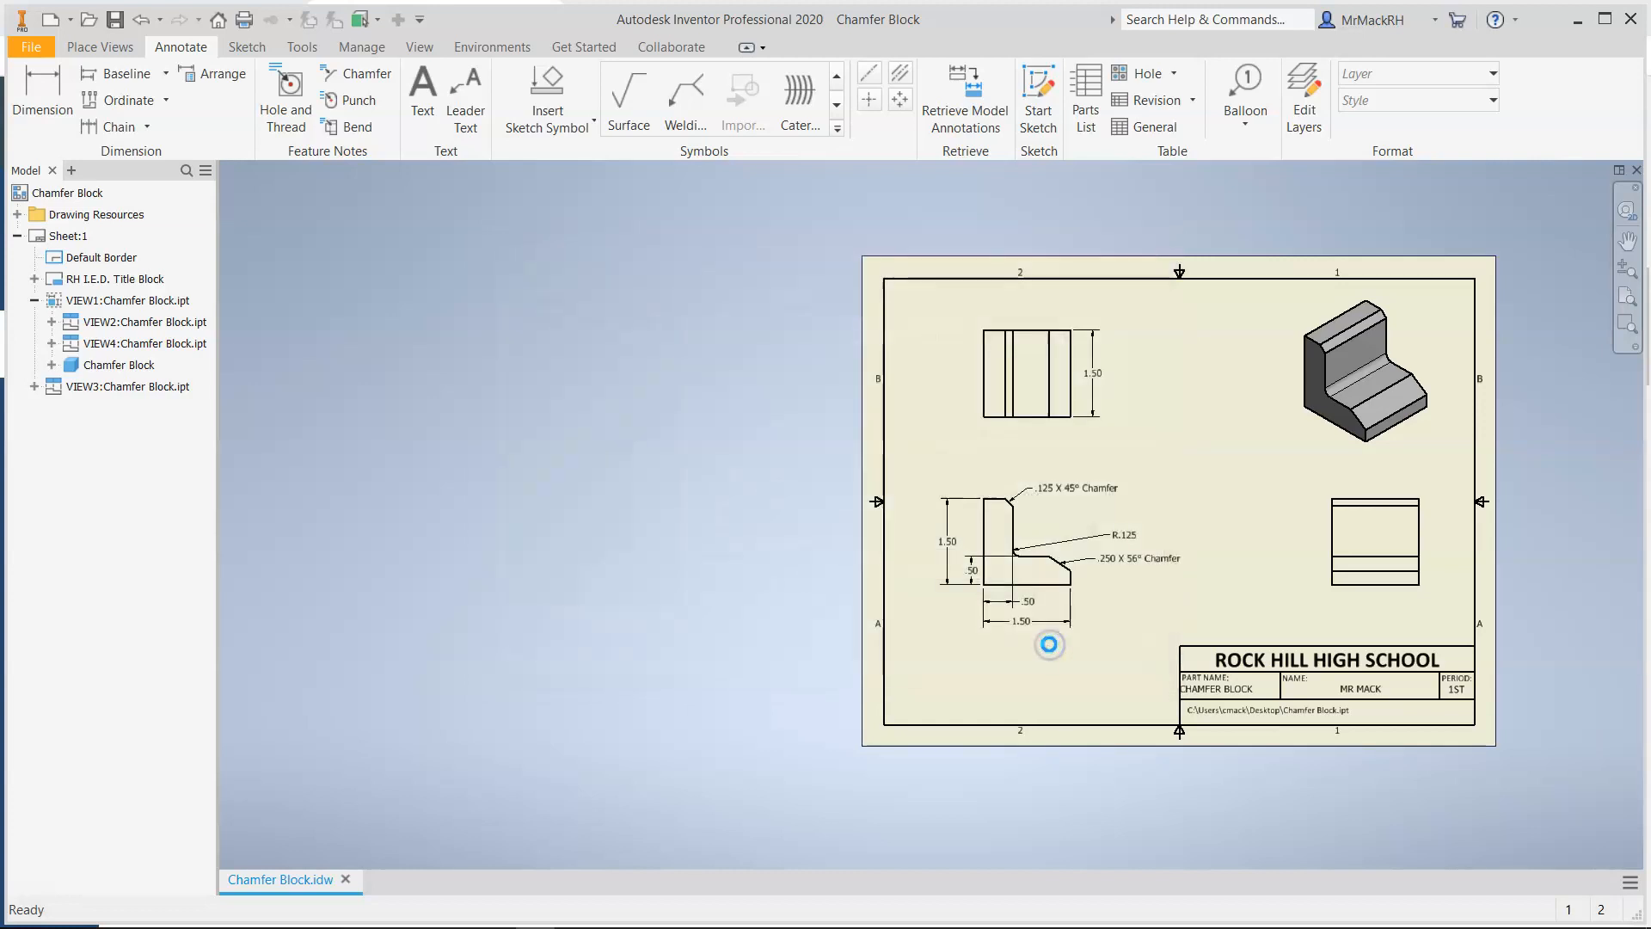